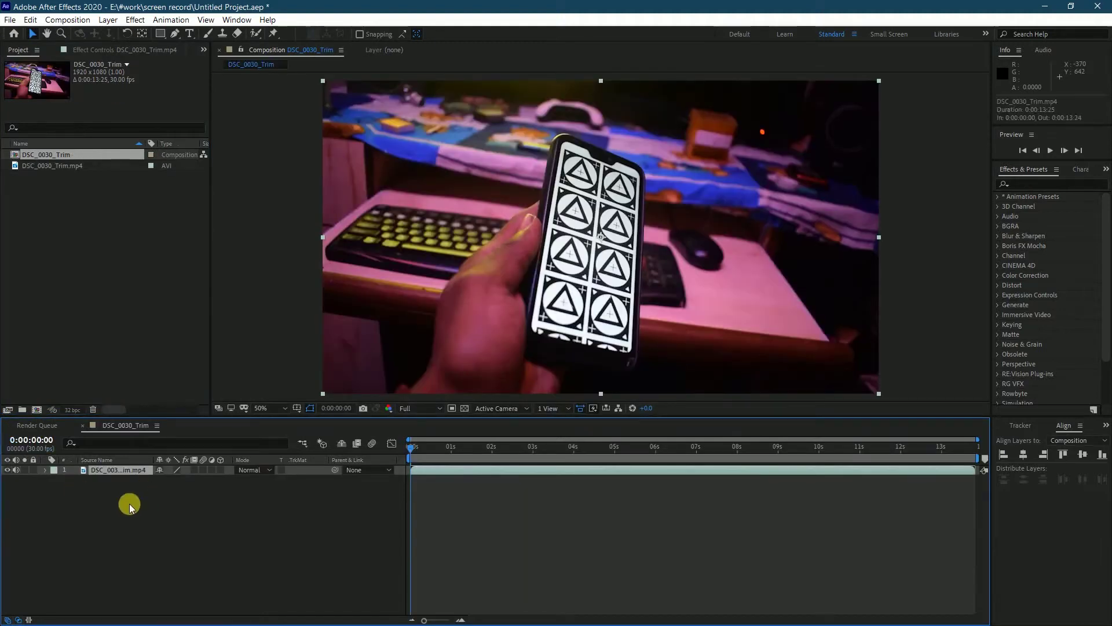
- Apply Levels to DSC_0030_Trim.mp4 with Input Black 0.0510, Input White 0.9020 and Gamma 1.65
left_click(103, 479)
left_click(103, 468)
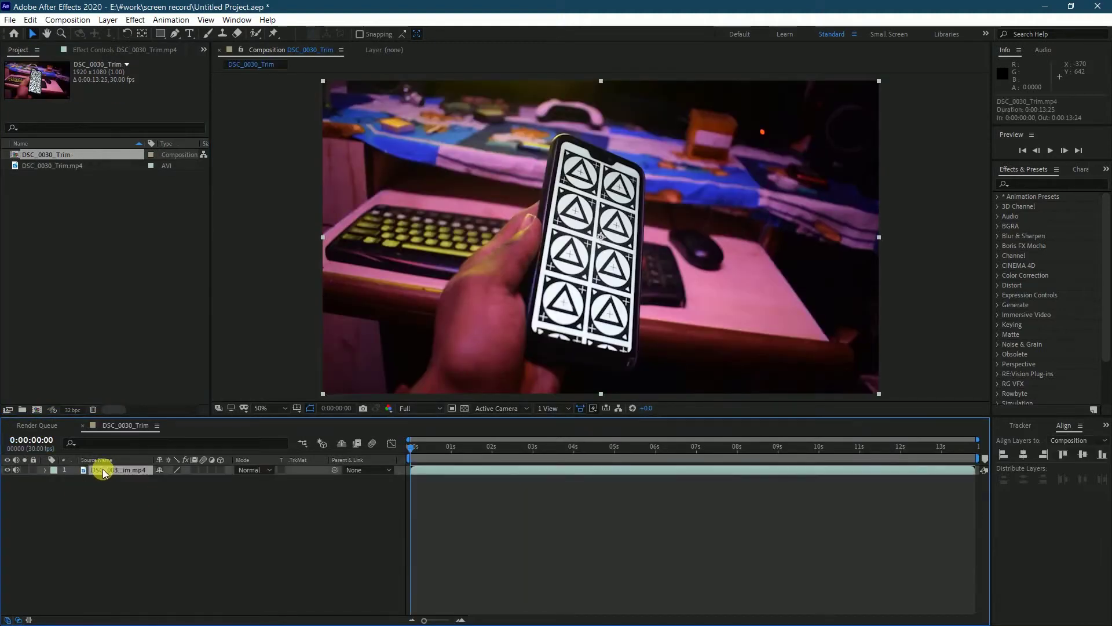
left_click(1046, 186)
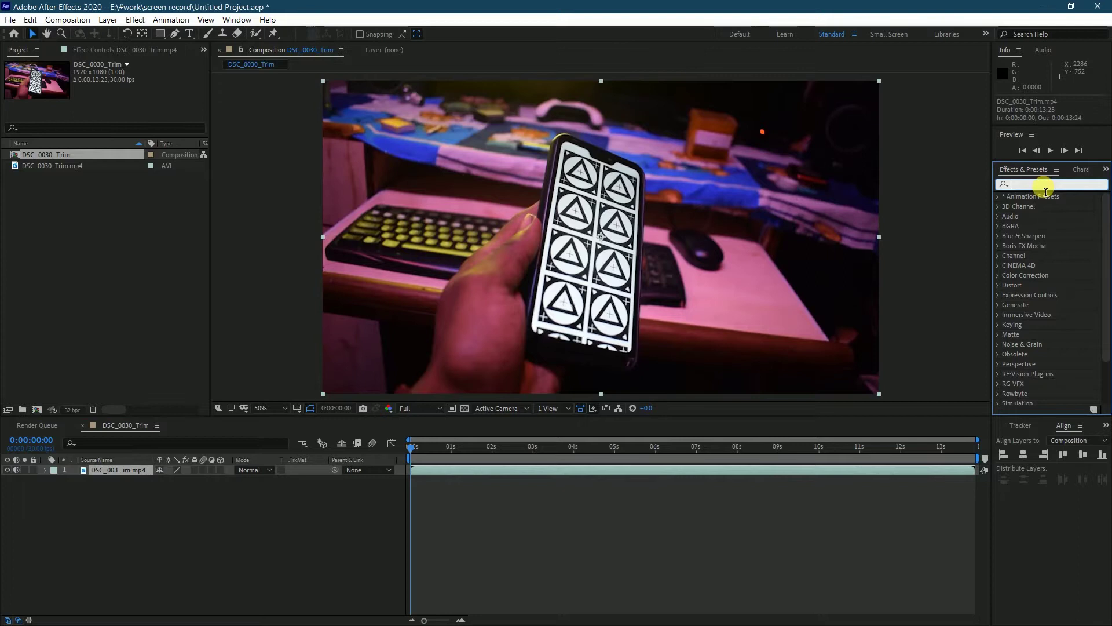
type("levels")
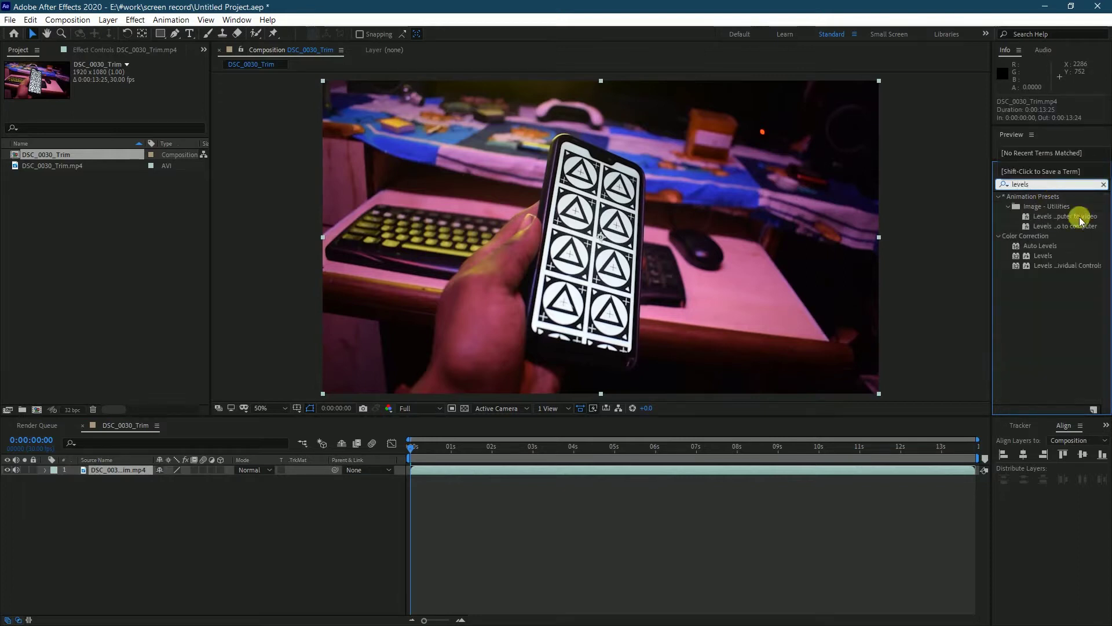
left_click_drag(1043, 255, 708, 267)
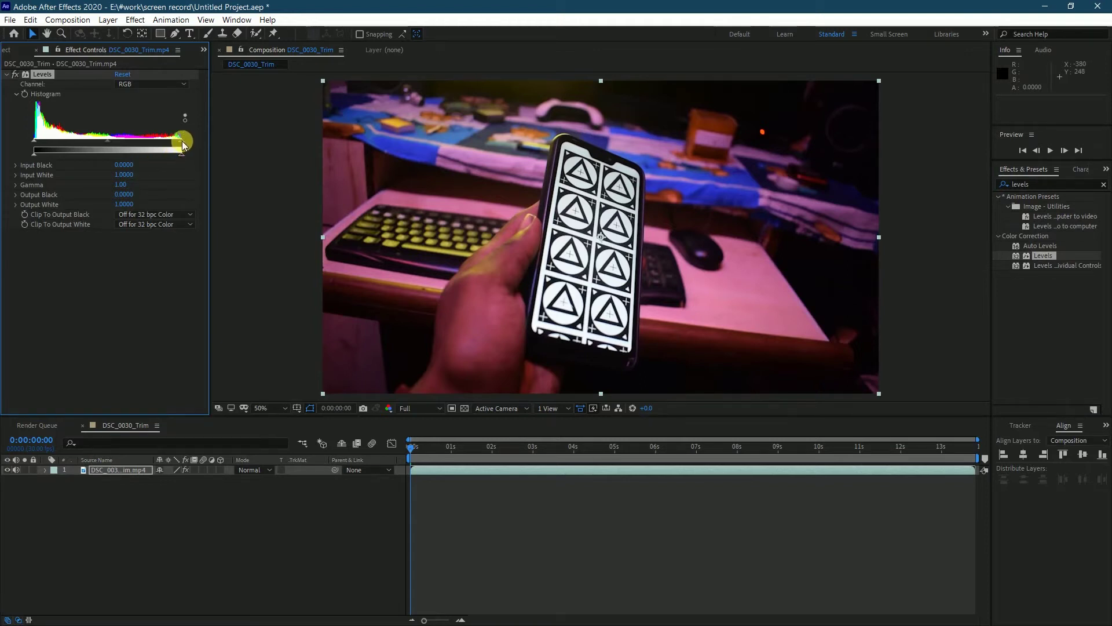
left_click_drag(182, 140, 141, 141)
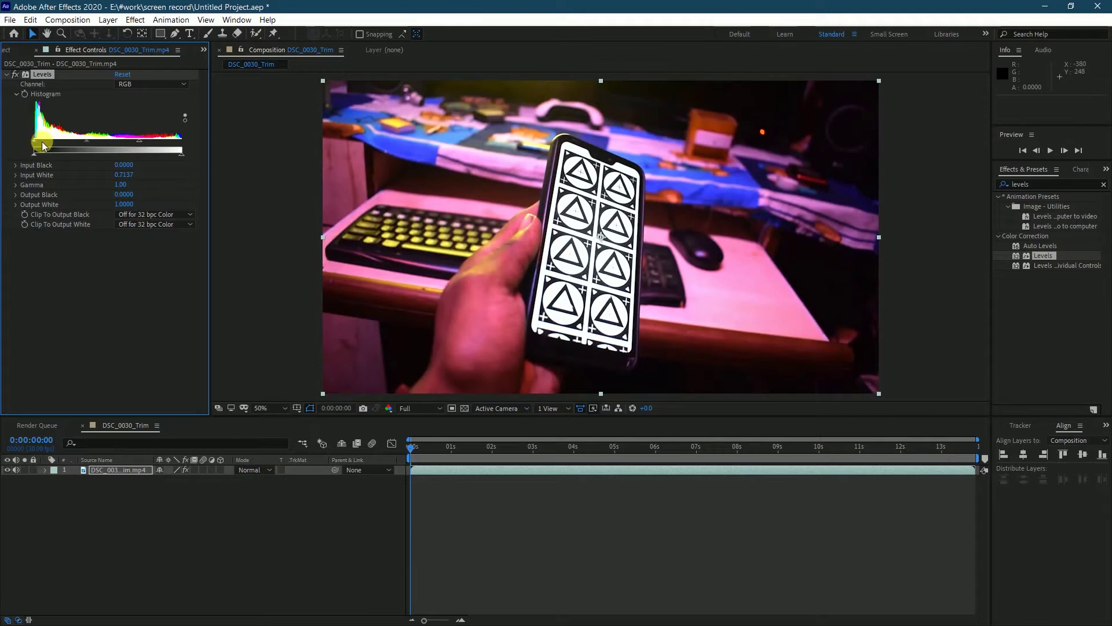
left_click_drag(71, 140, 60, 141)
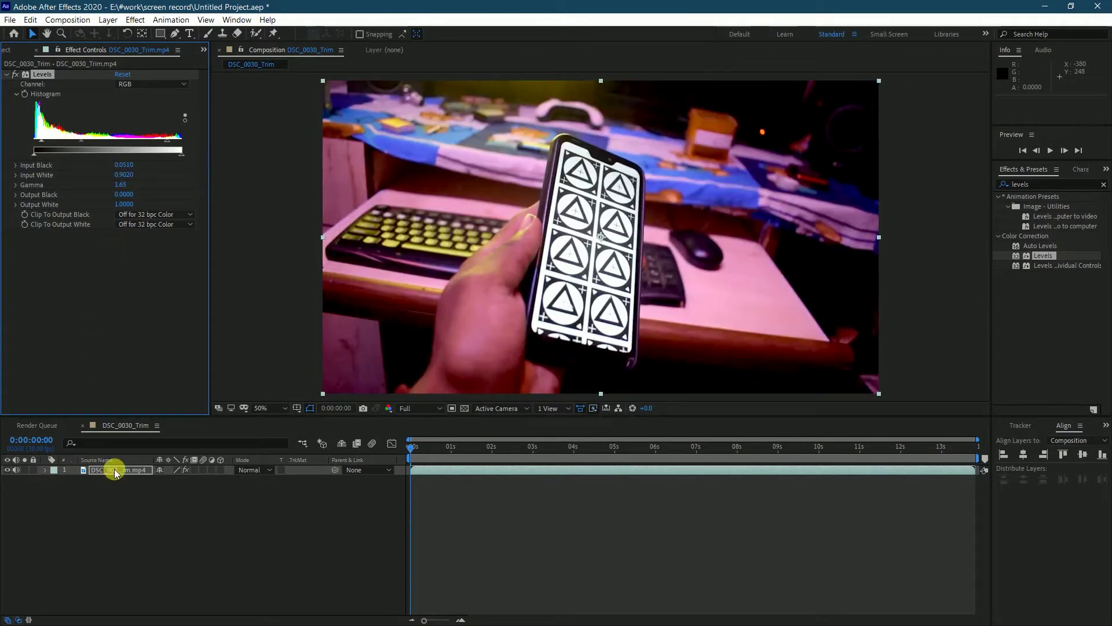
left_click(114, 469)
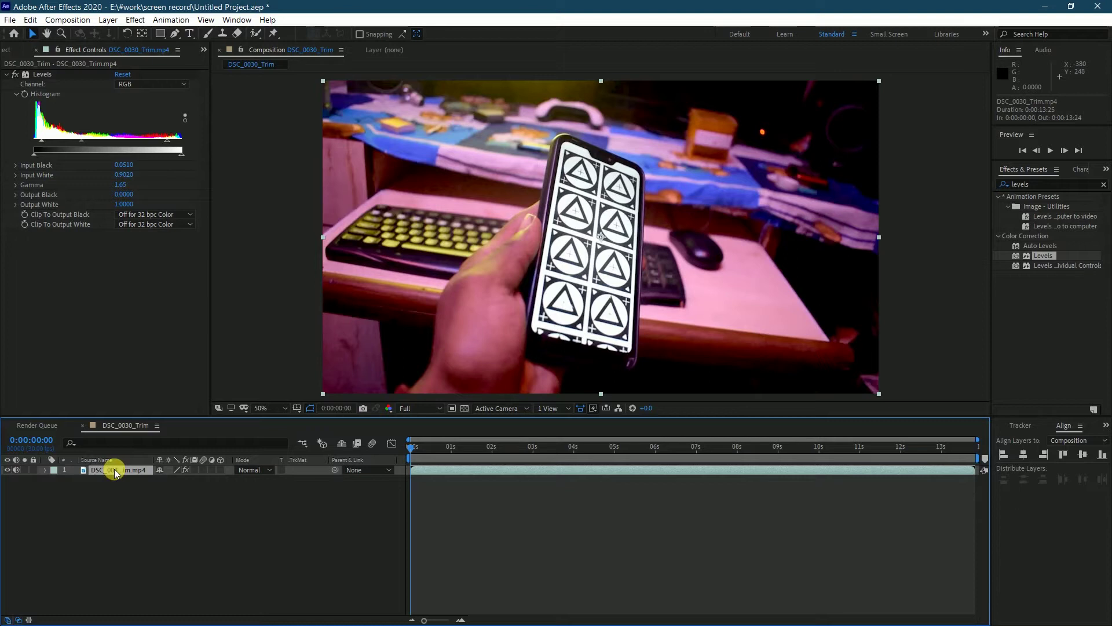
- Apply the Tritone effect to the footage layer
left_click(129, 508)
left_click(117, 467)
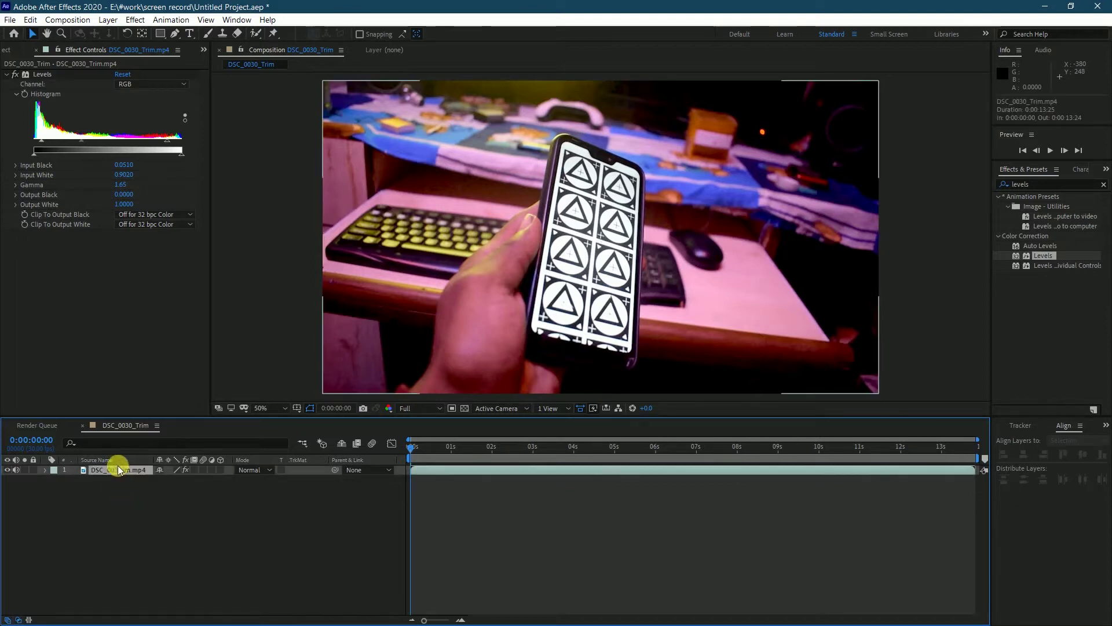
left_click(1037, 185)
type("trito")
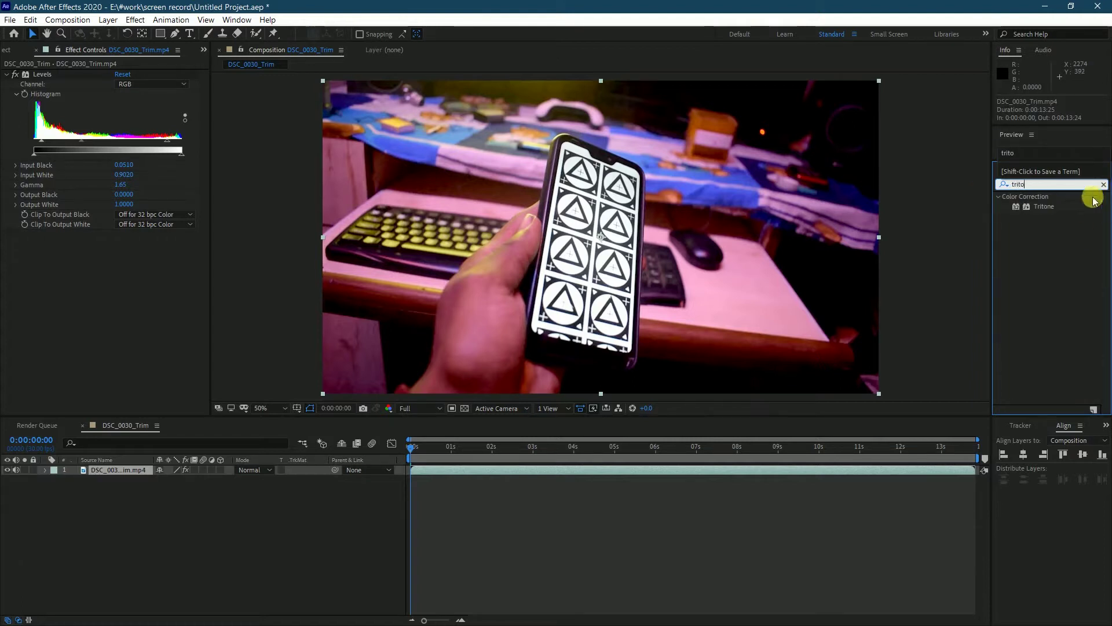
left_click(1030, 207)
left_click_drag(1030, 209, 715, 270)
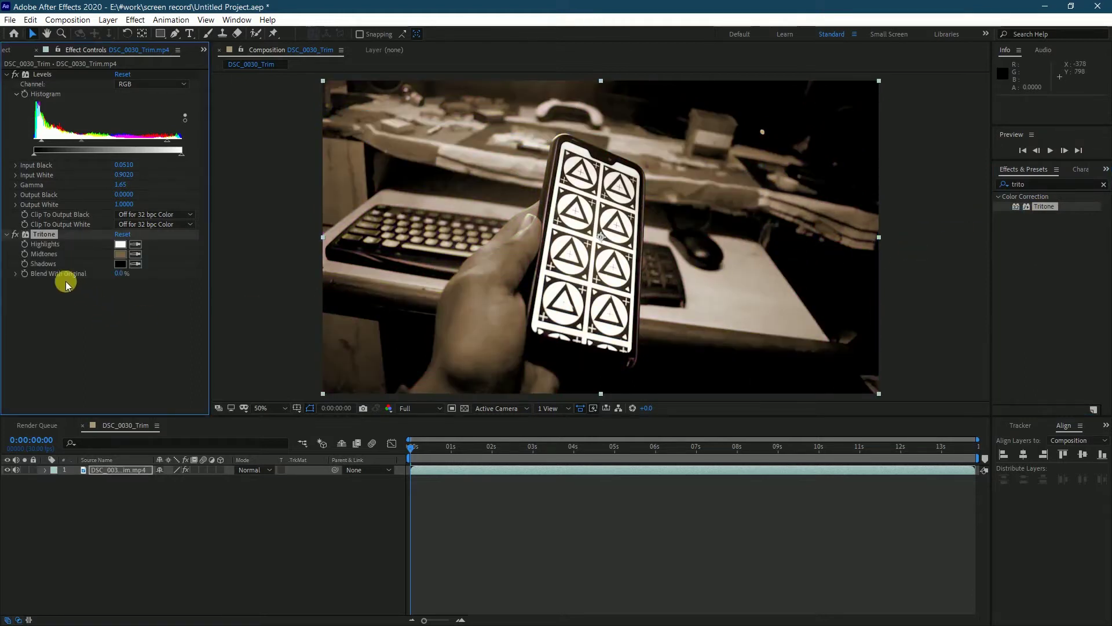
- Set Tritone's Midtones colour to a saturated blue-cyan
left_click(122, 255)
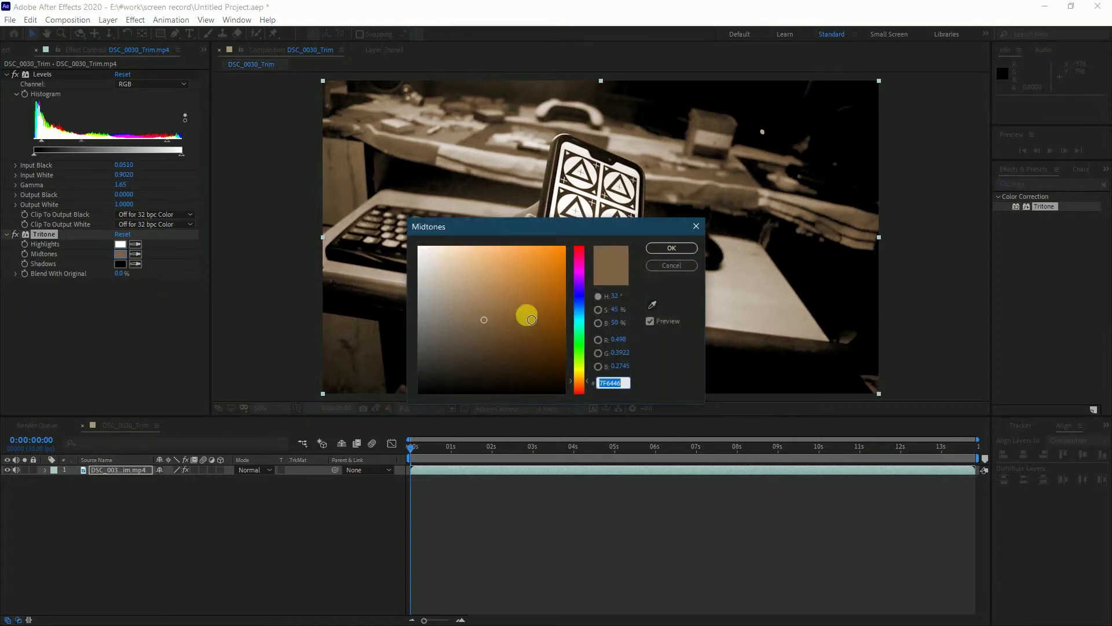
left_click(518, 292)
left_click(587, 318)
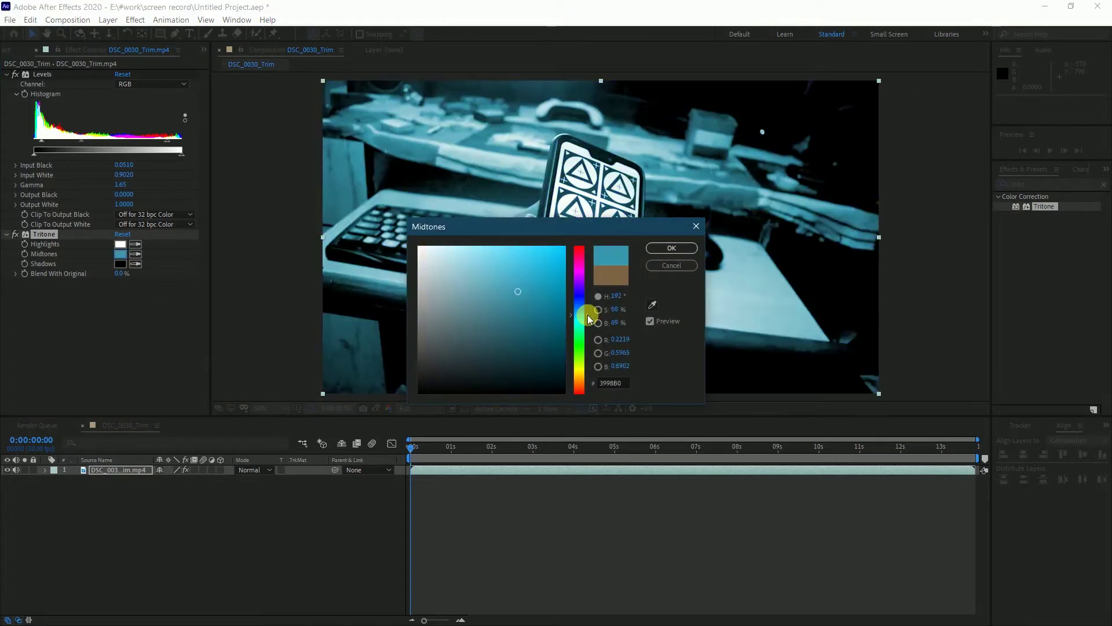
left_click(586, 317)
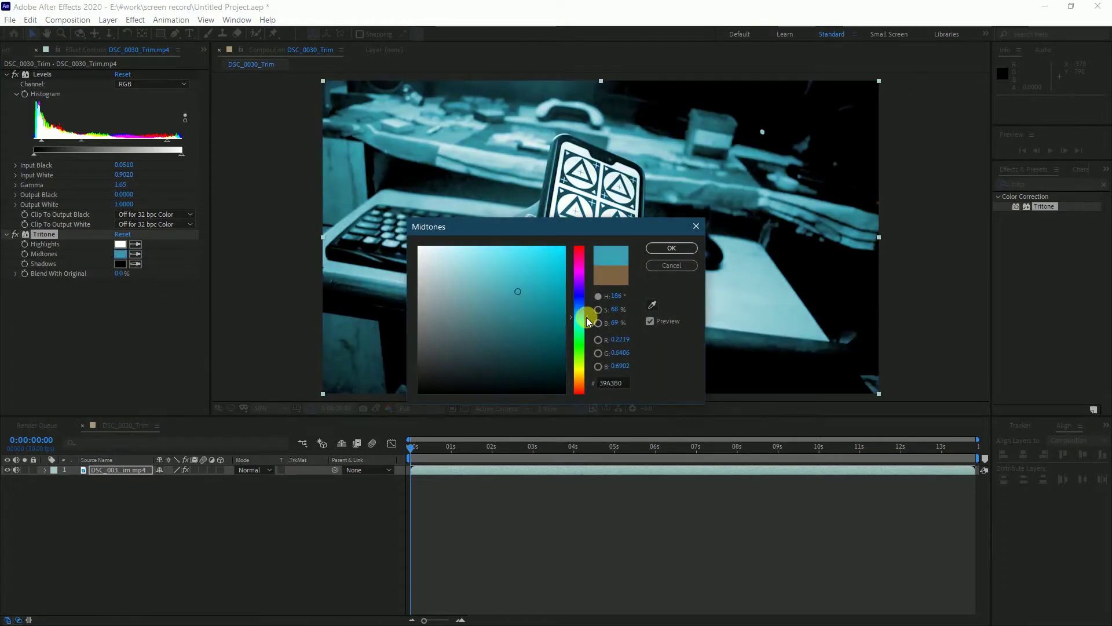
left_click(655, 249)
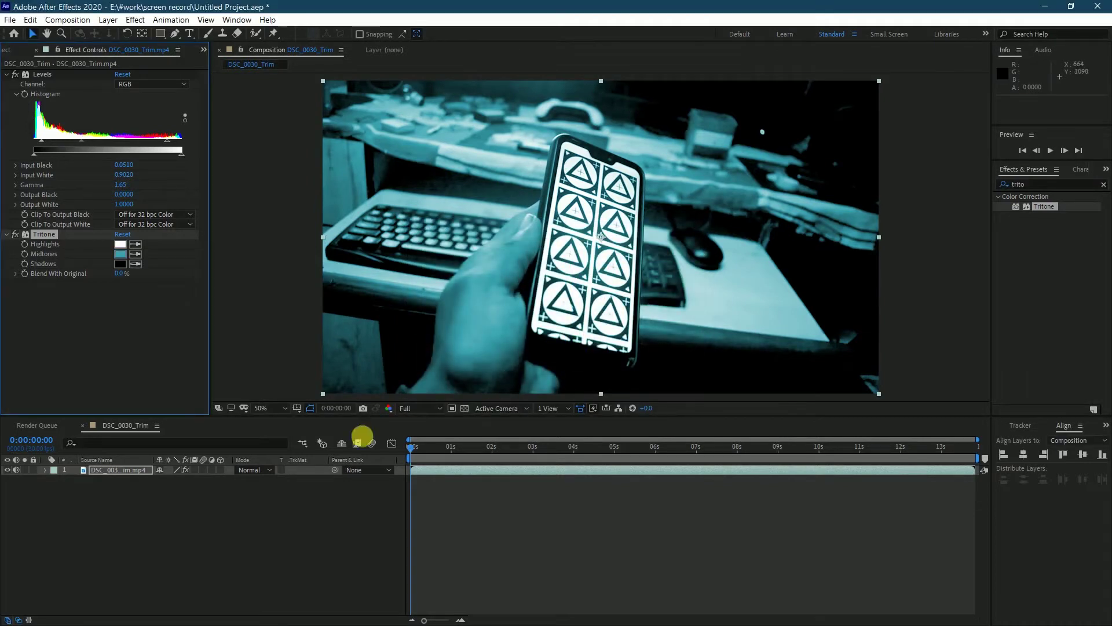
- Start a new solid layer and set its colour to mid grey
left_click(181, 545)
right_click(187, 556)
mouse_move(220, 426)
left_click(400, 452)
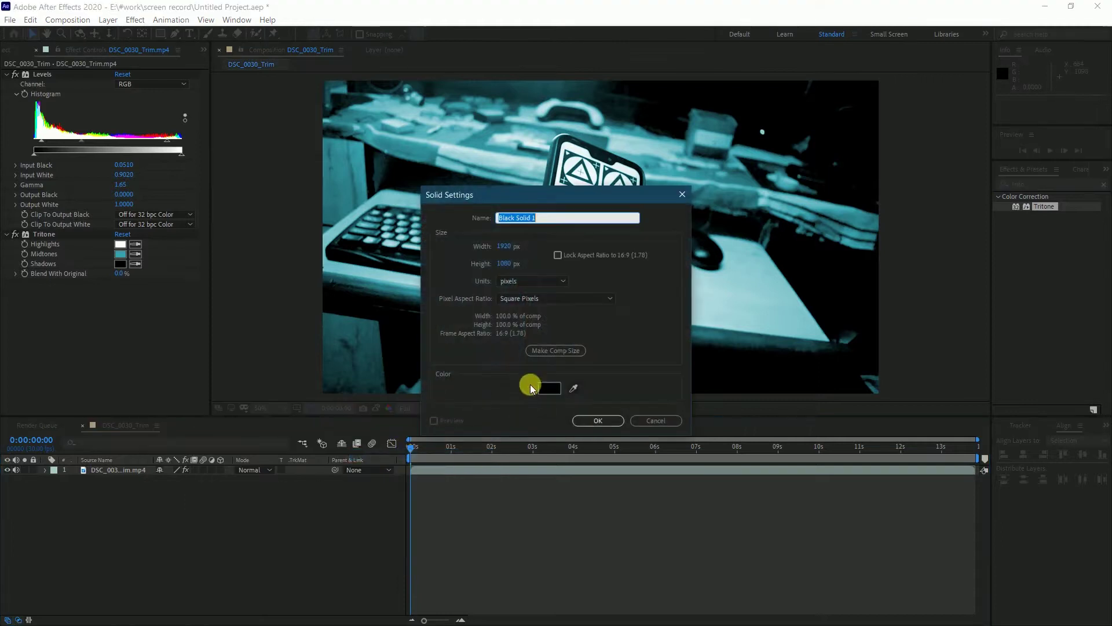
left_click(539, 381)
left_click_drag(560, 364, 404, 346)
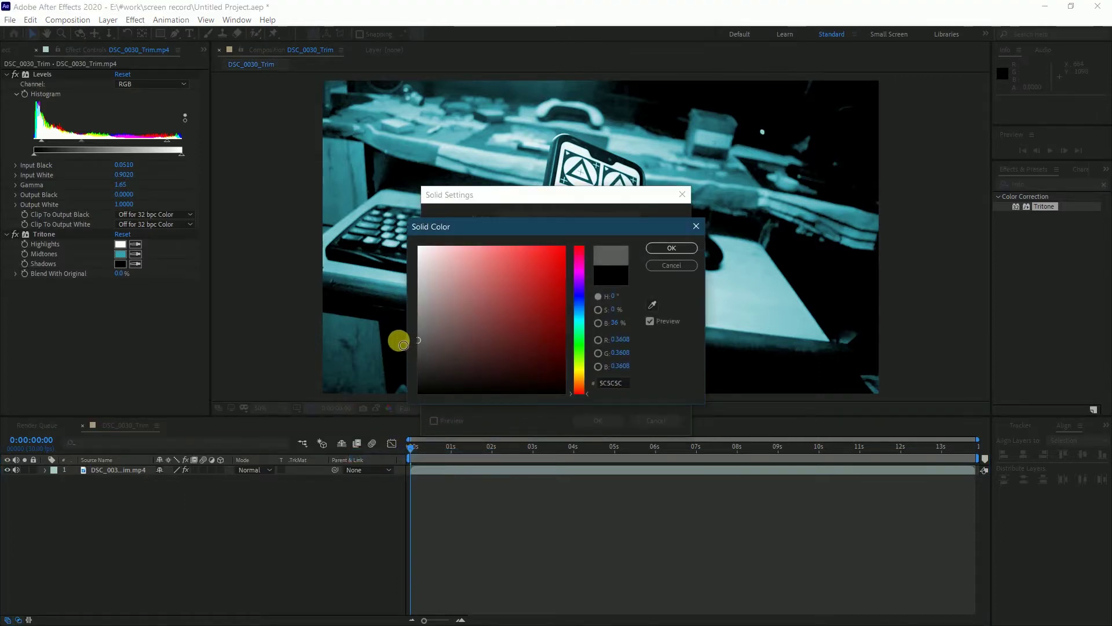
left_click(672, 248)
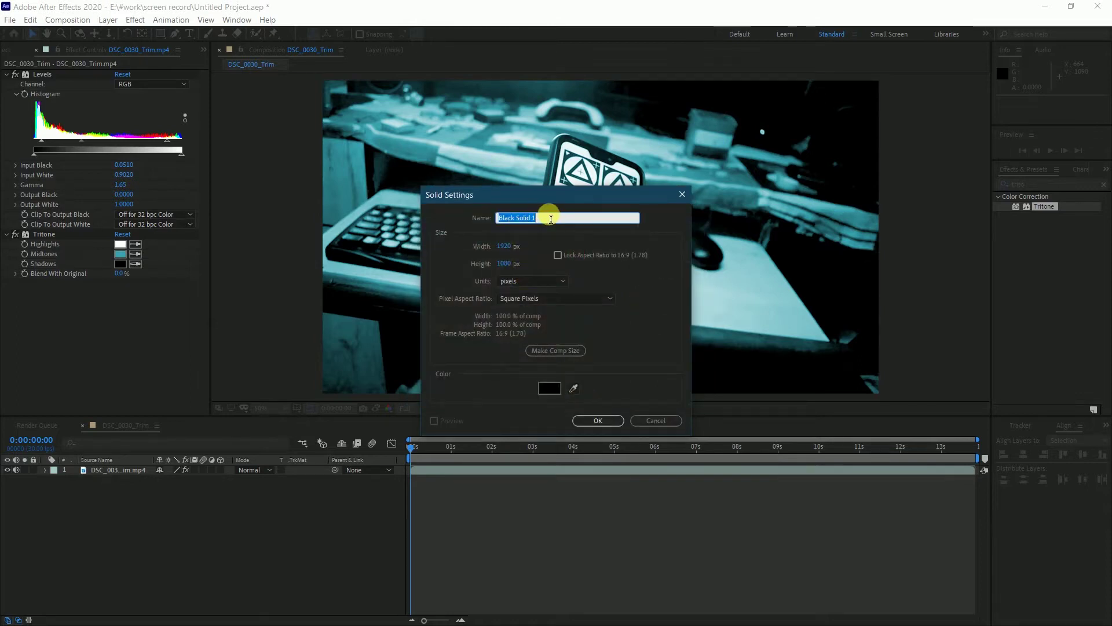
- Name the solid 'radio waves', make it comp size, and create it
type("radio waves")
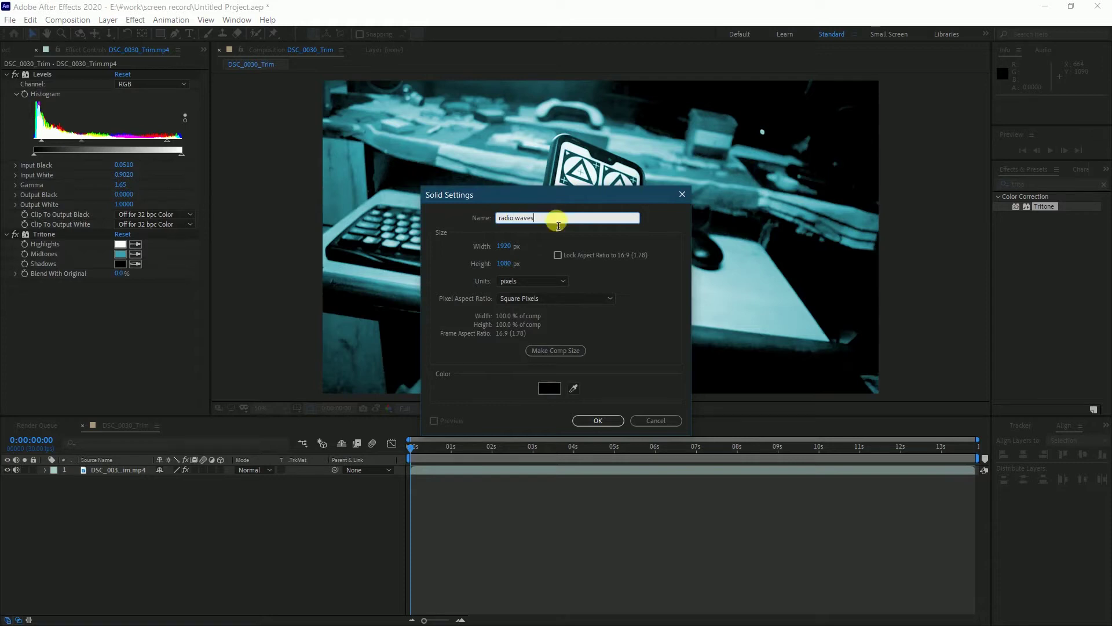
left_click(540, 388)
left_click(536, 350)
left_click(597, 420)
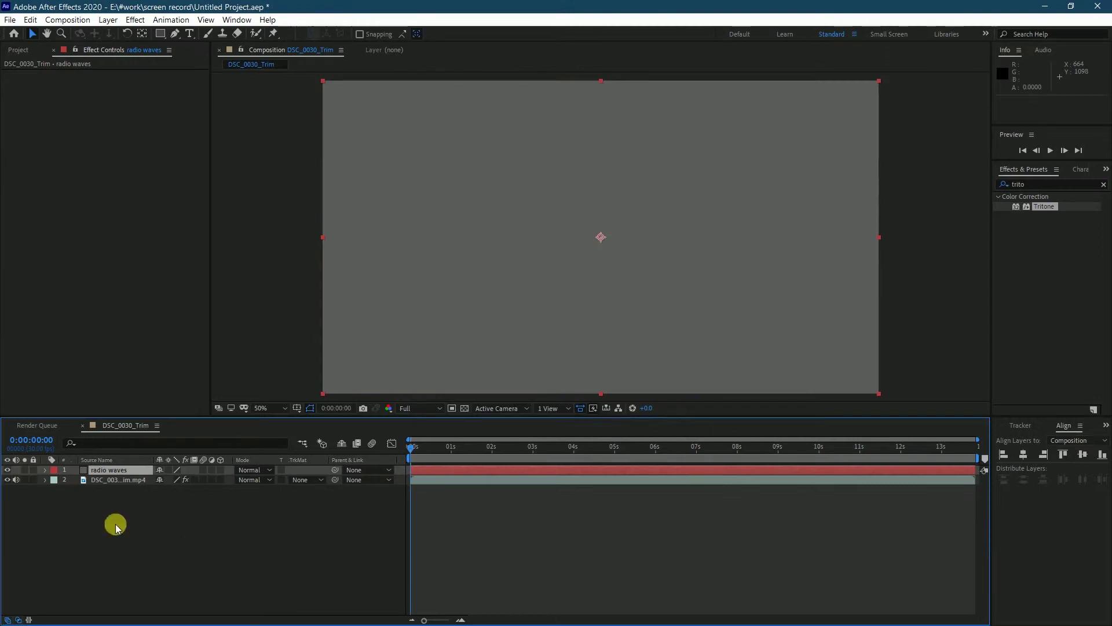
- Apply the Radio Waves effect to the 'radio waves' solid
left_click(123, 471)
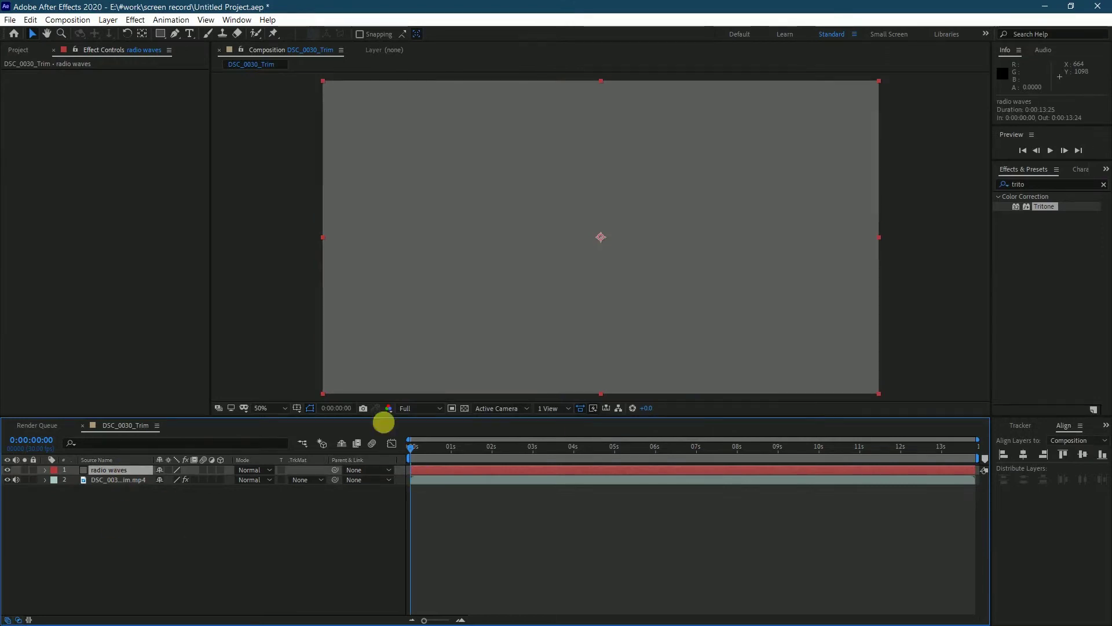
left_click(1047, 186)
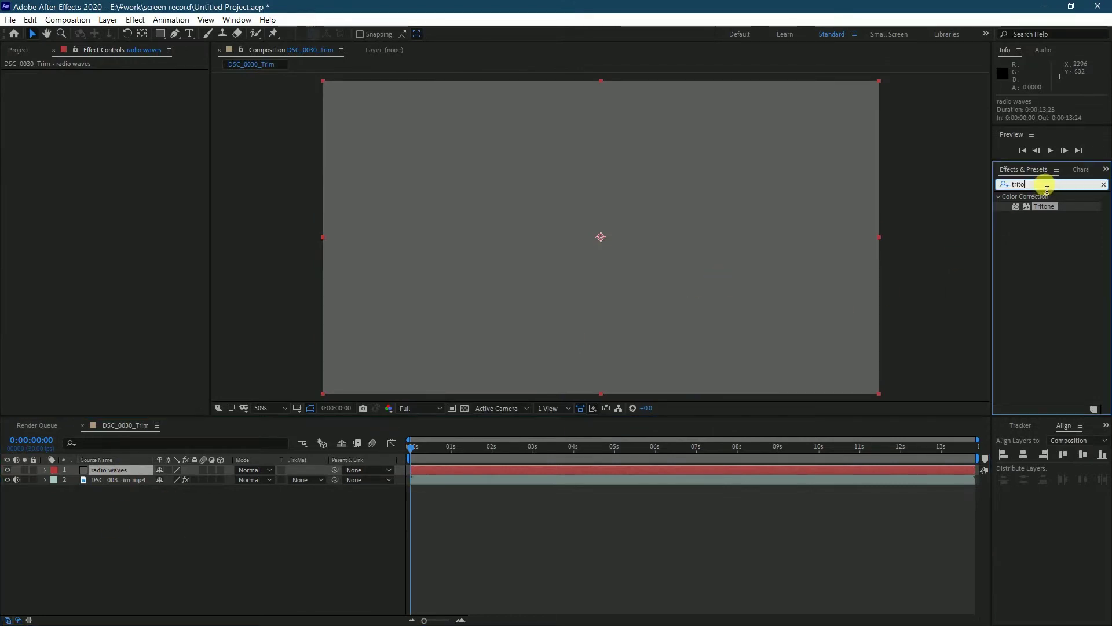
left_click_drag(1030, 184, 985, 189)
type("radio wave")
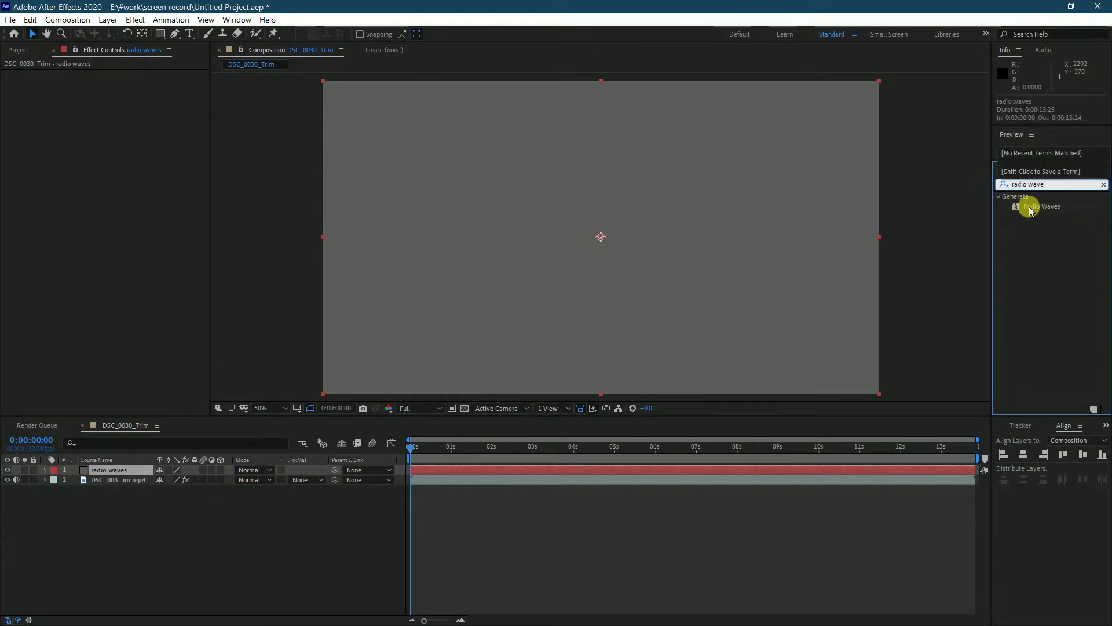
left_click_drag(1028, 207, 702, 278)
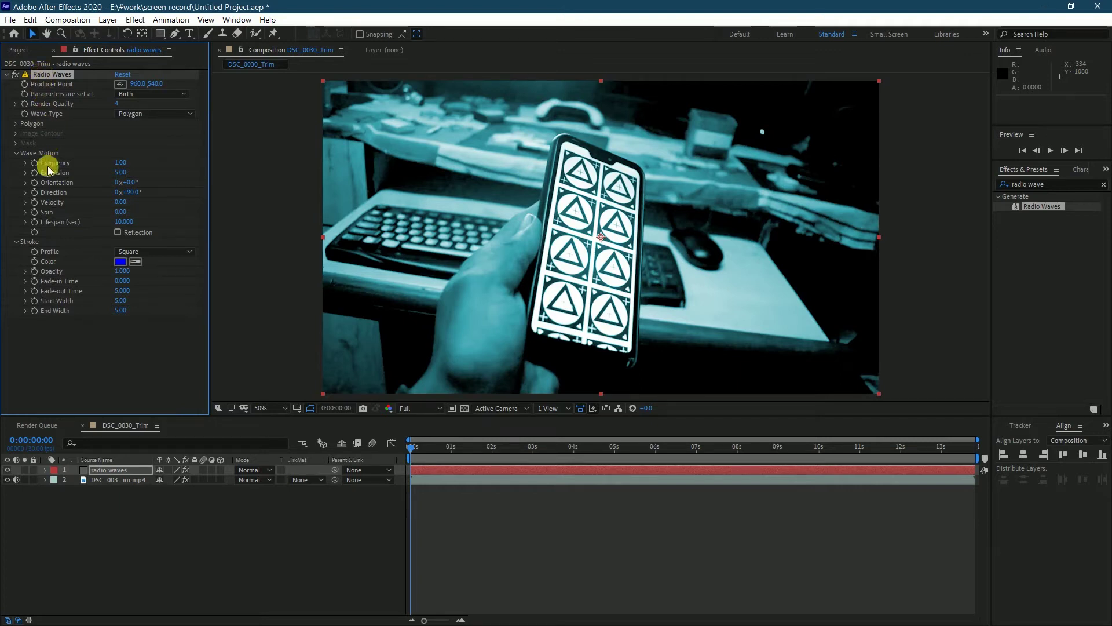
- Set Radio Waves Frequency to 0.7 and Expansion to 13
left_click(120, 163)
key("BackSpace")
type("7")
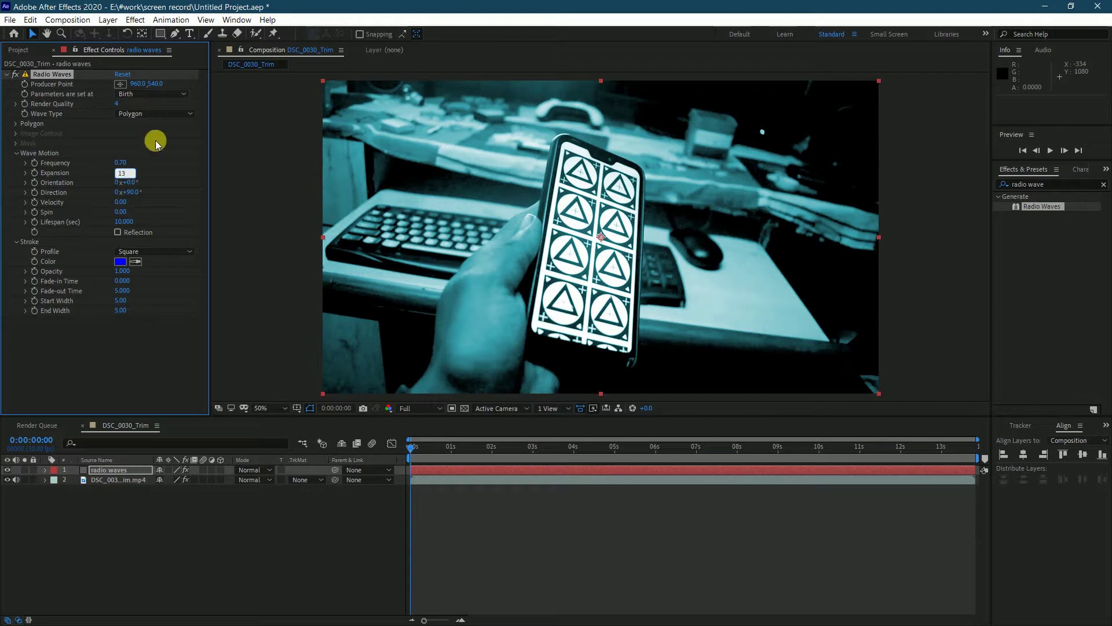
left_click(154, 172)
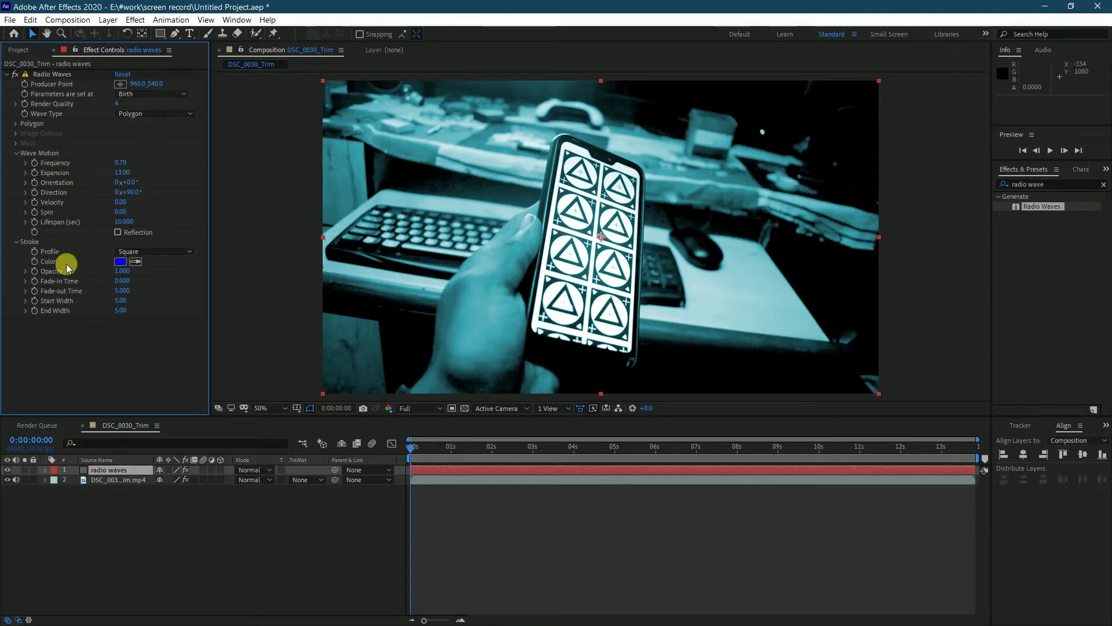
- Change the Radio Waves stroke colour to a muted red and preview a later frame
left_click(121, 264)
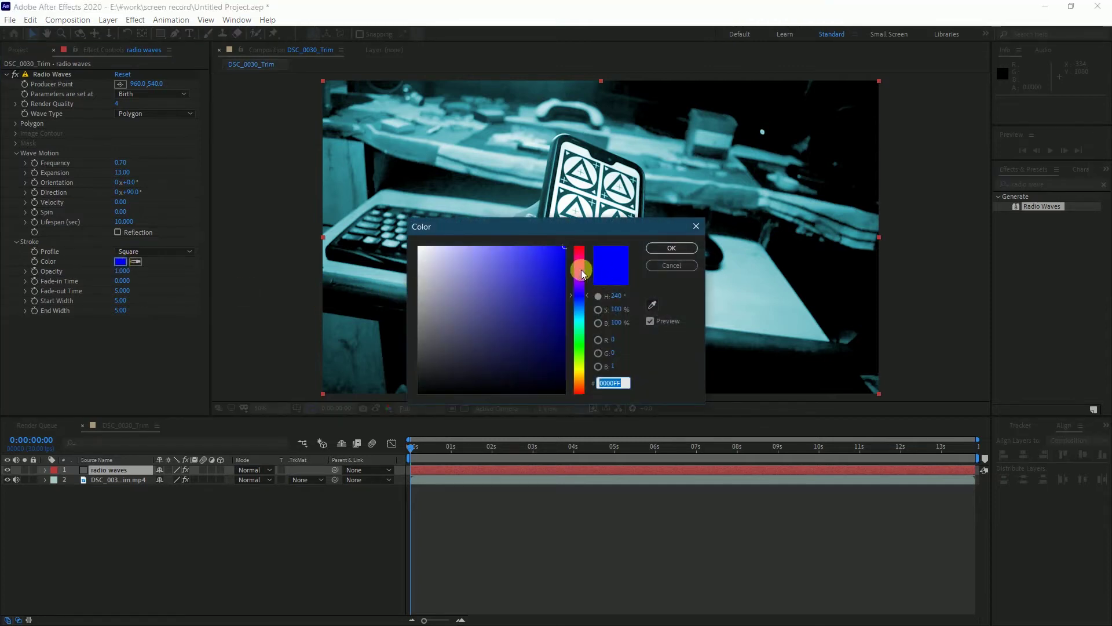
left_click_drag(580, 261, 578, 241)
left_click(511, 300)
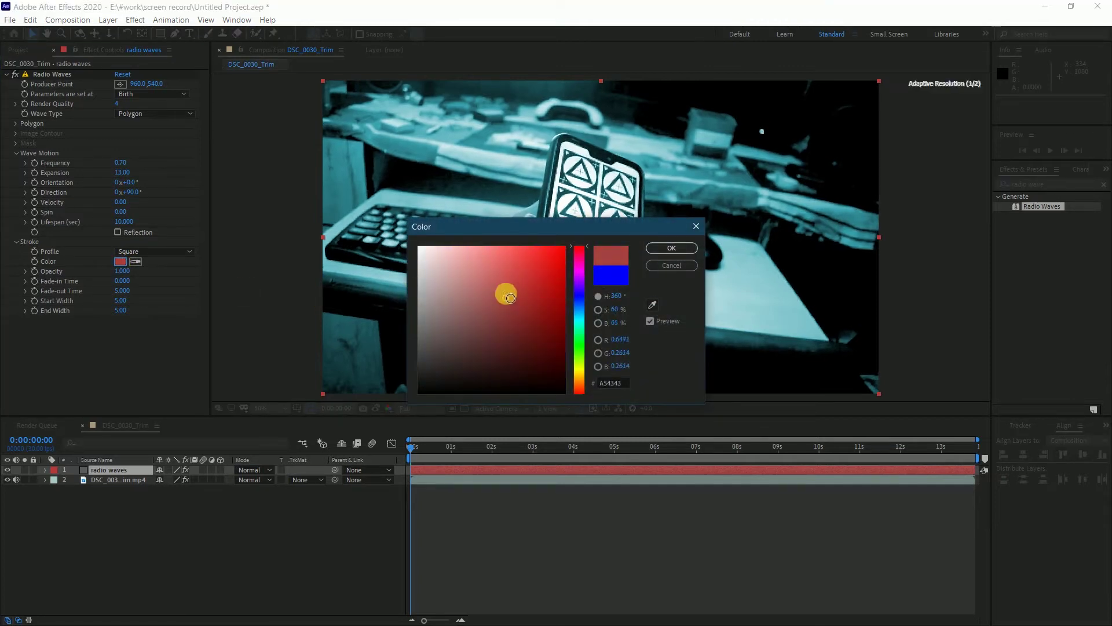
left_click(656, 248)
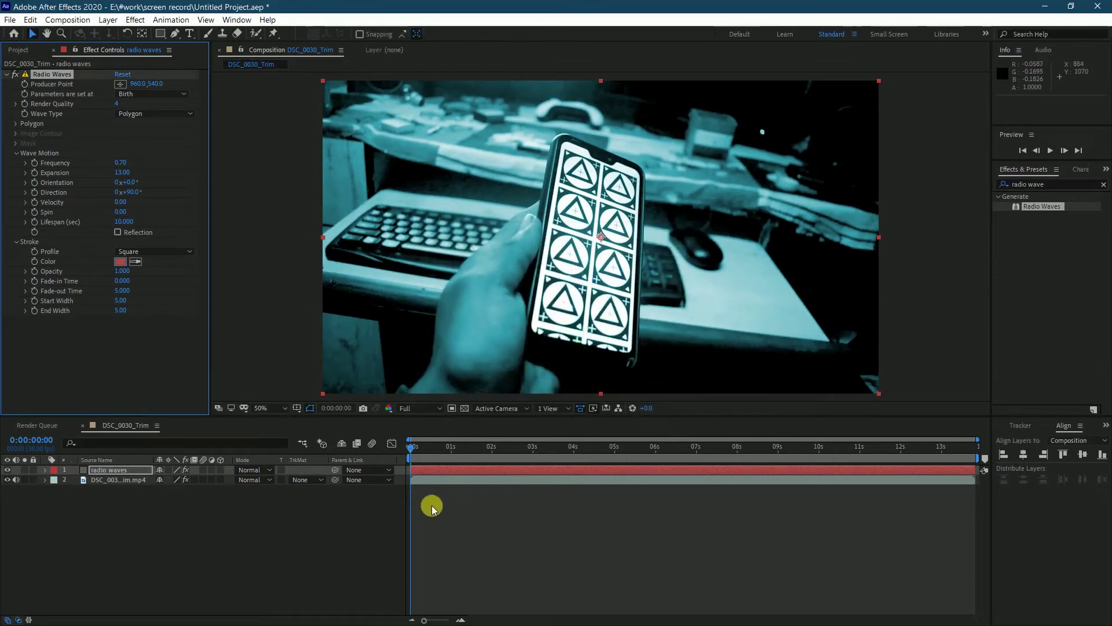
left_click(511, 449)
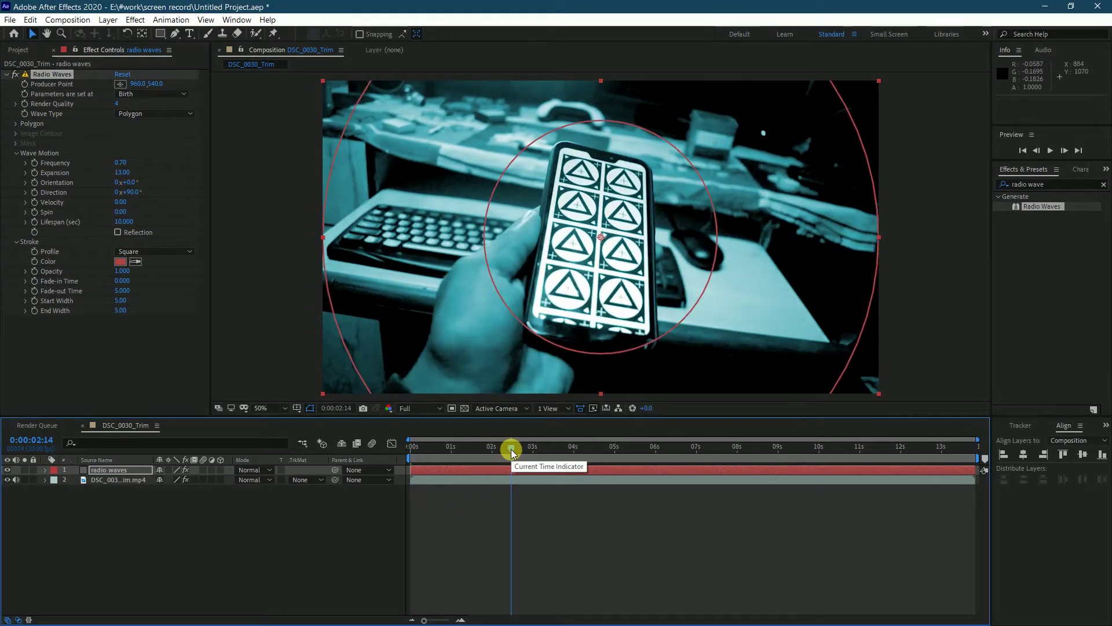
- Set Radio Waves Fade-out Time to 12, Start Width 100 and End Width 1
left_click(545, 447)
left_click(512, 450)
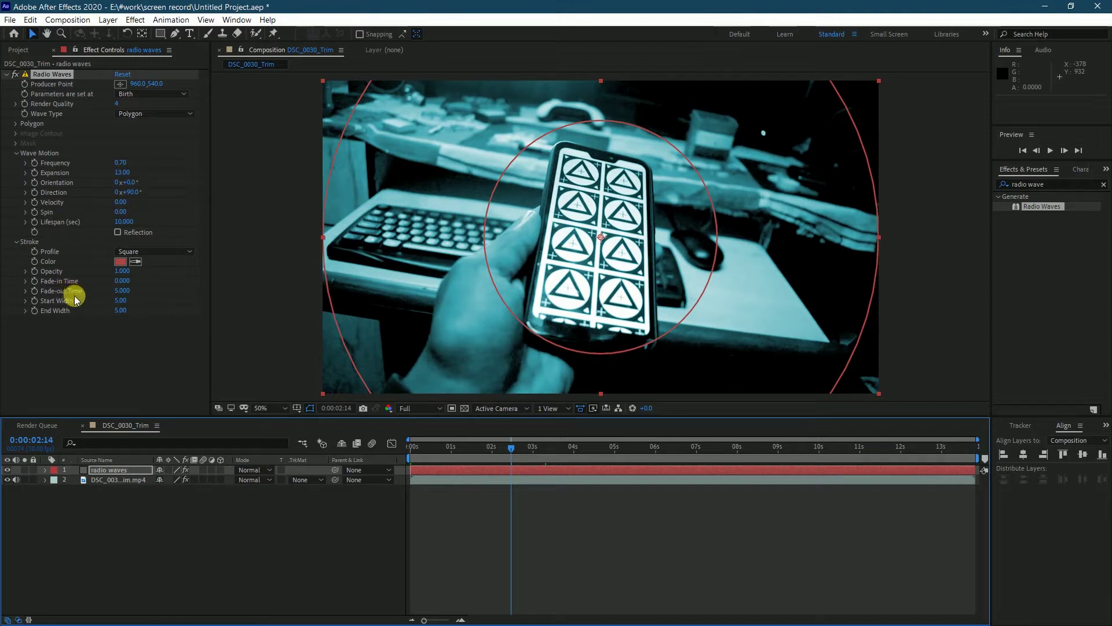
left_click(124, 292)
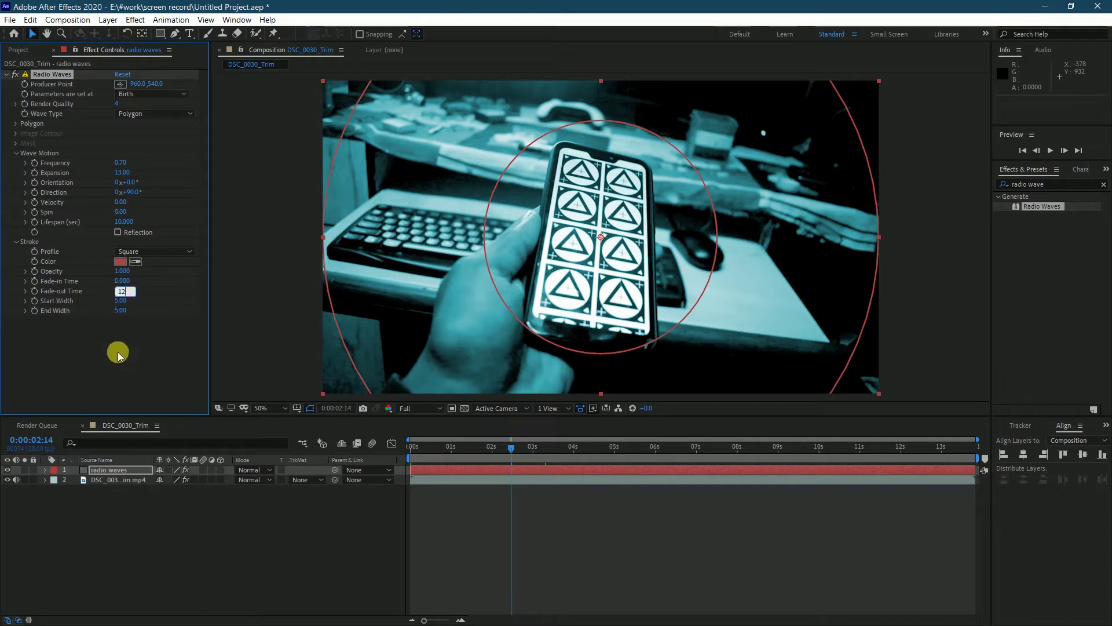
key("Return")
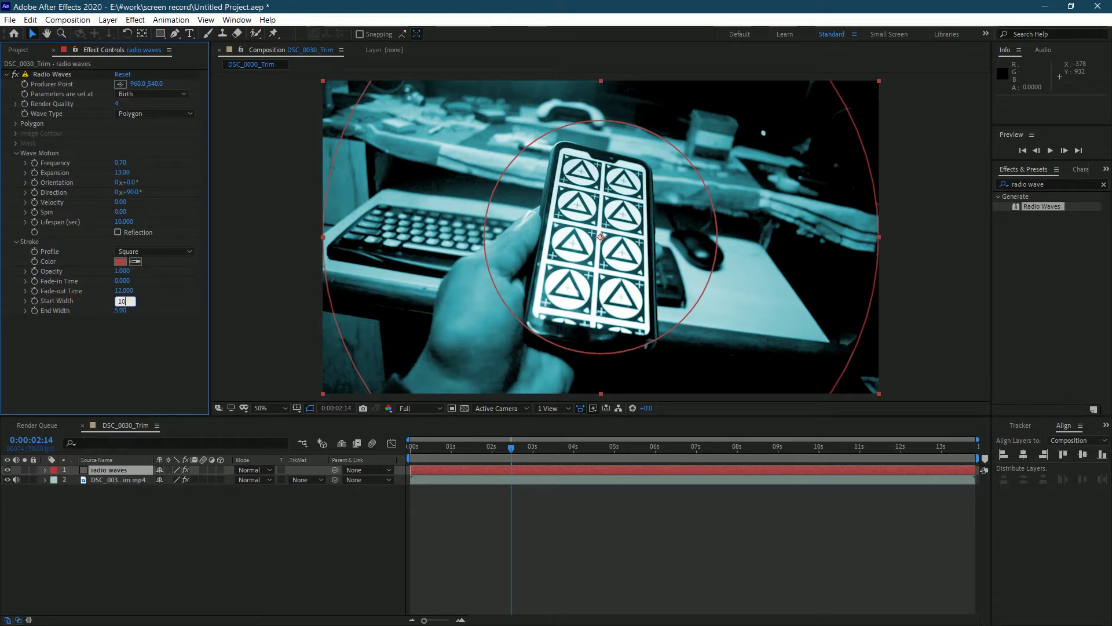
left_click(118, 312)
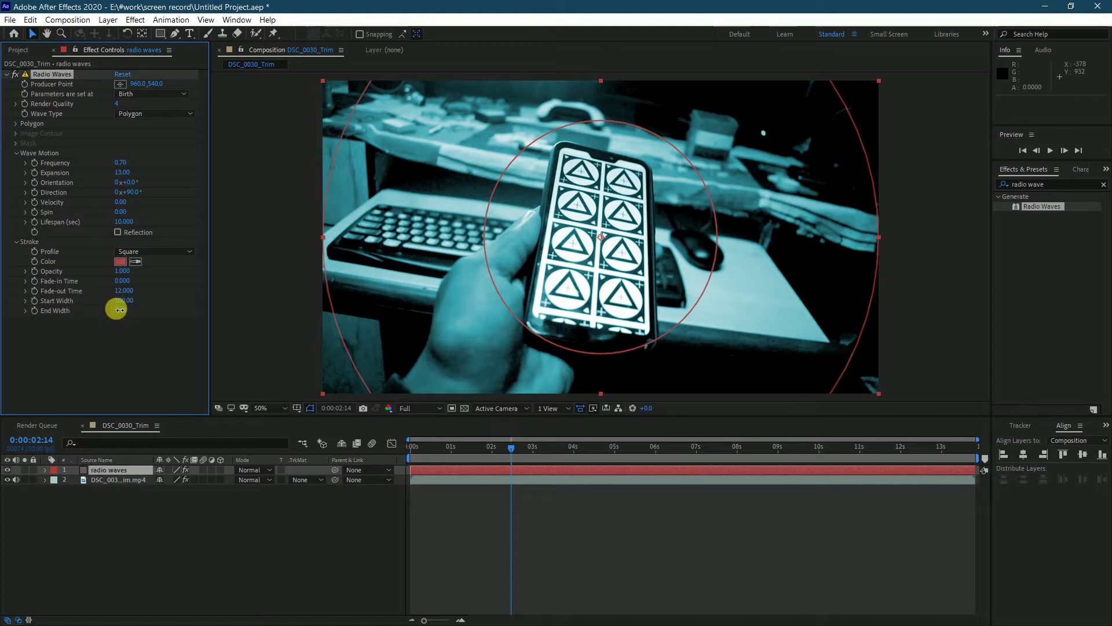
key("Return")
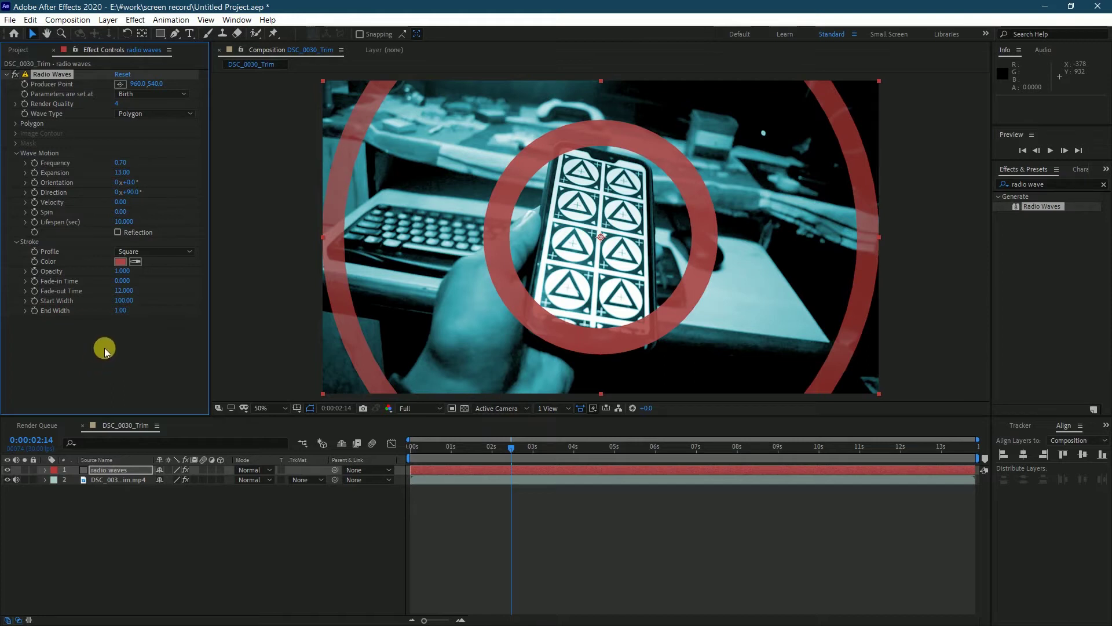
left_click(124, 470)
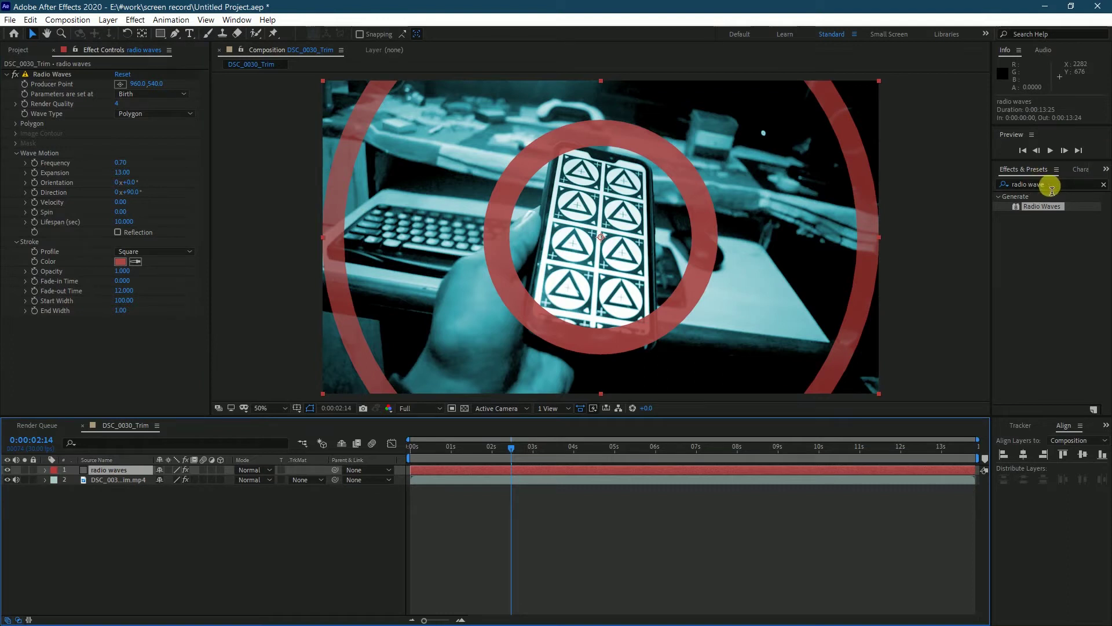
left_click(1026, 184)
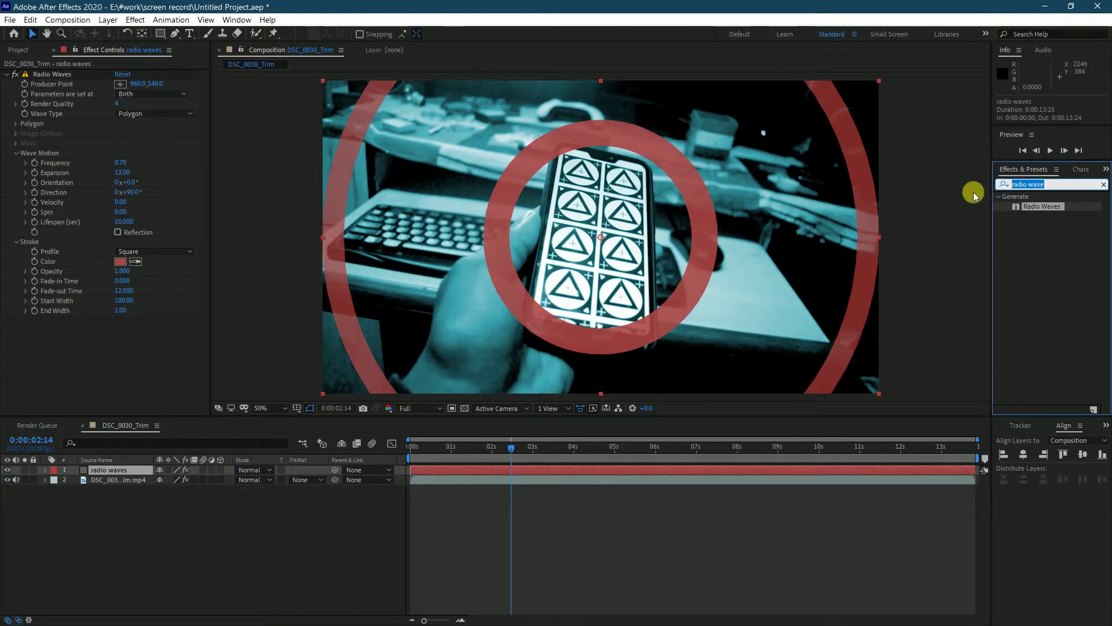
- Add Fast Box Blur to radio waves with Blur Radius 15 and Repeat Edge Pixels on
type("fast")
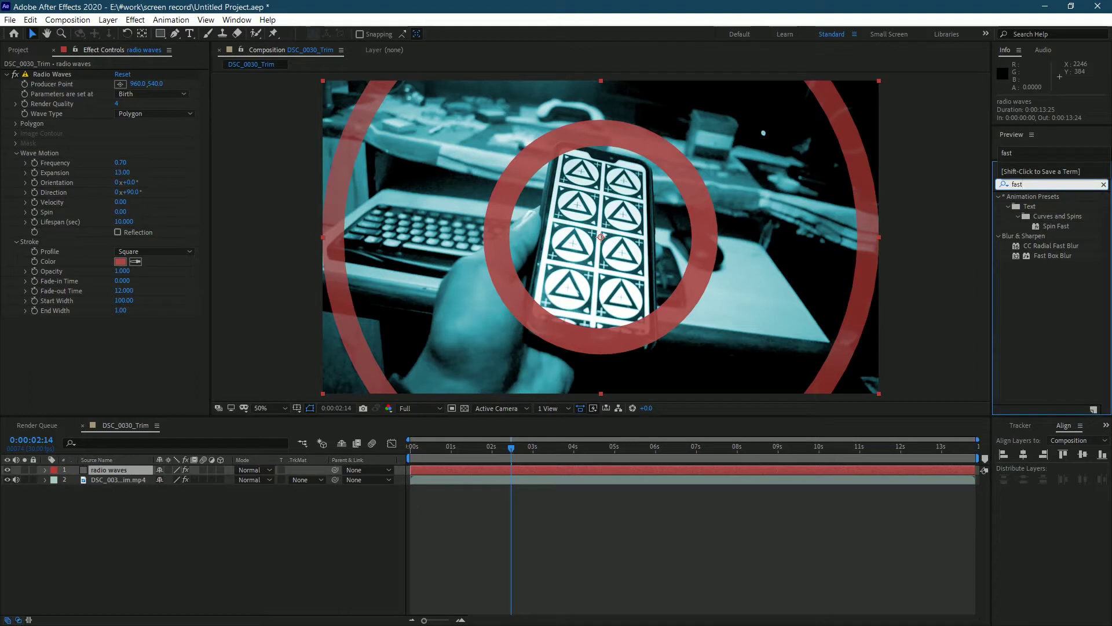
left_click(1047, 255)
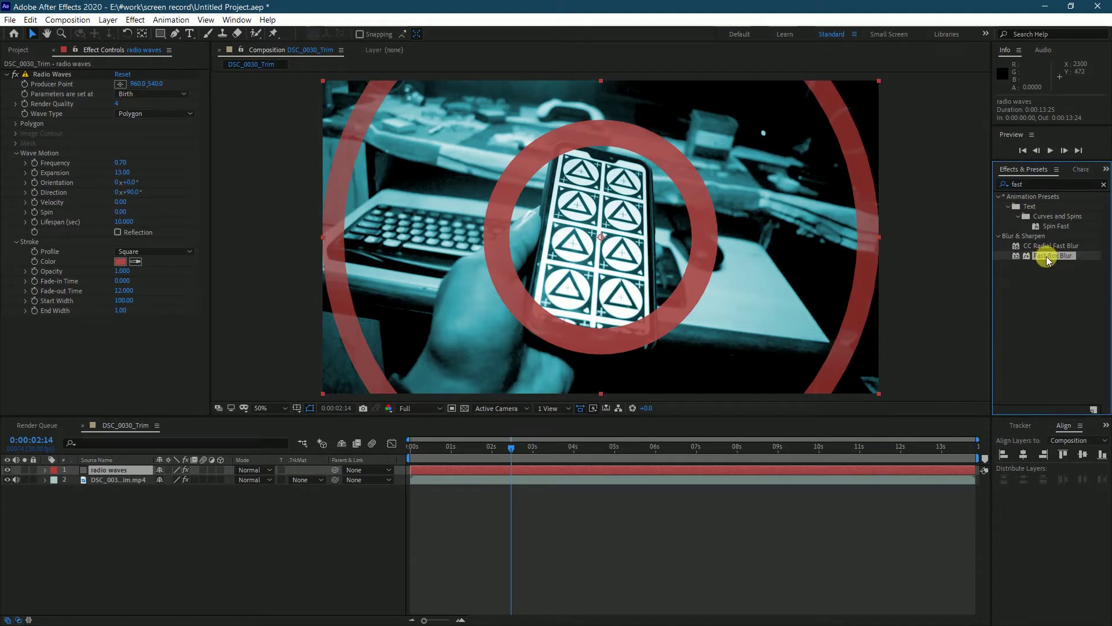
left_click_drag(1048, 258, 535, 320)
left_click(121, 330)
type("15")
left_click(190, 381)
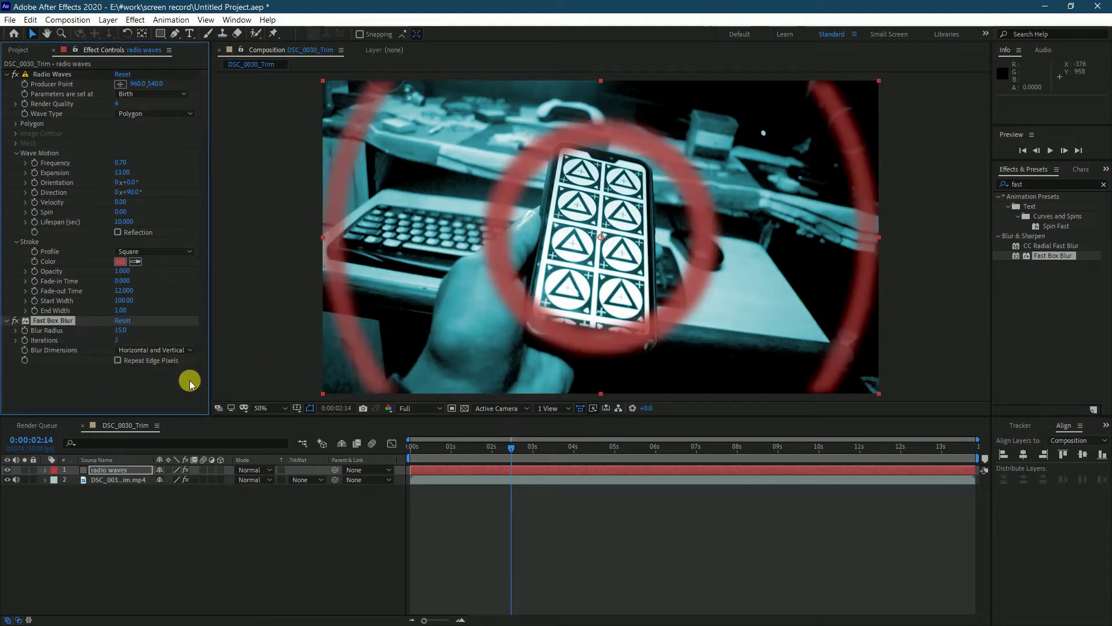
left_click(118, 360)
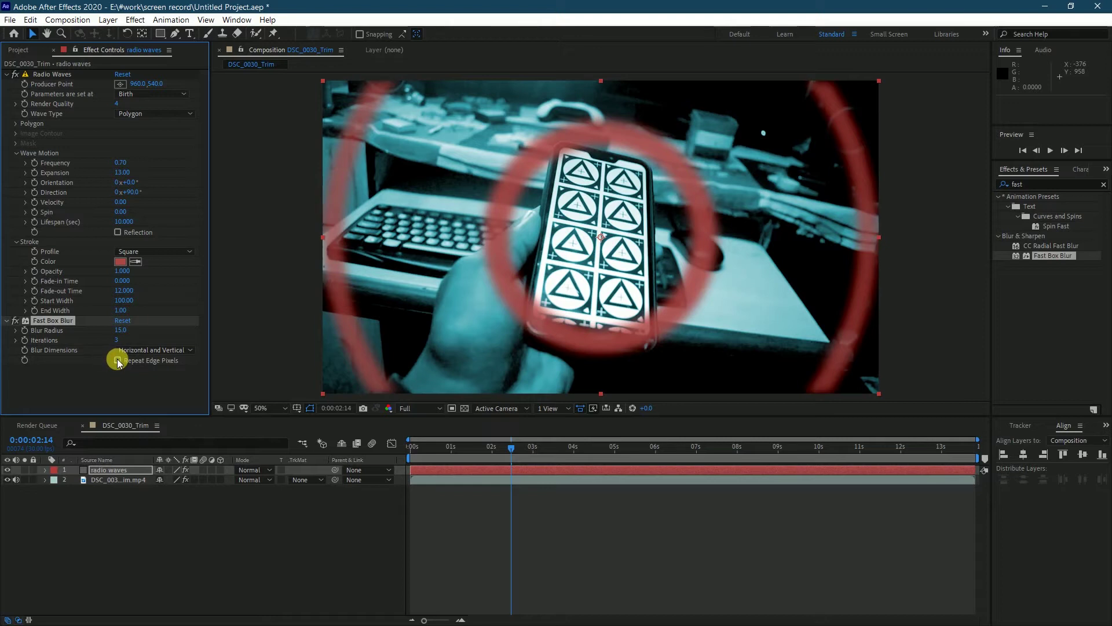
left_click(117, 361)
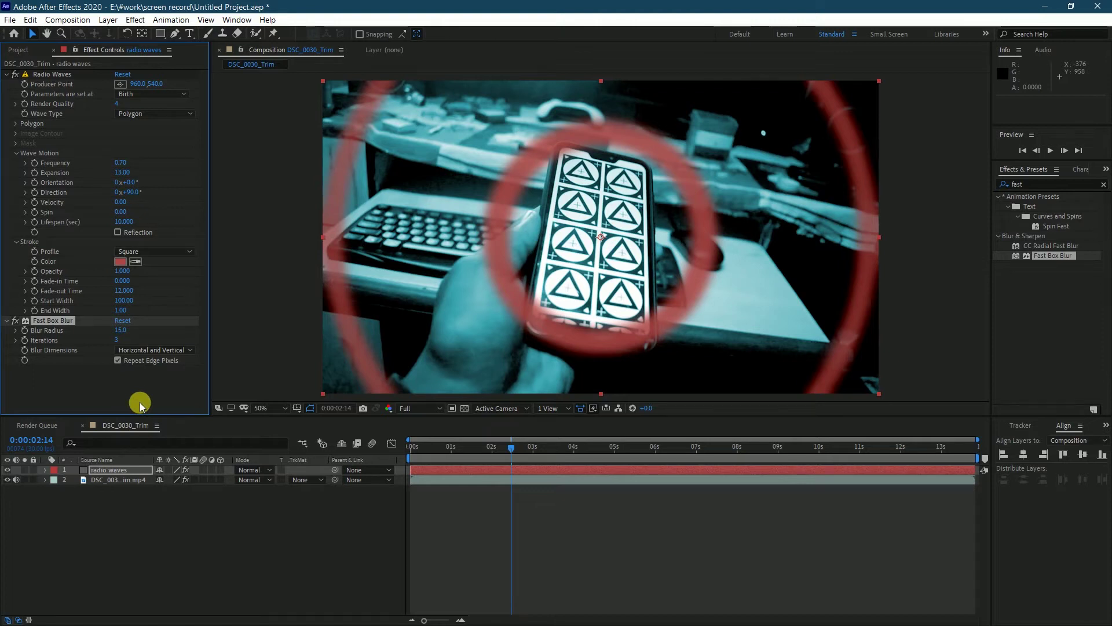
- Duplicate the footage layer with Ctrl+D and move the copy above radio waves
left_click(96, 479)
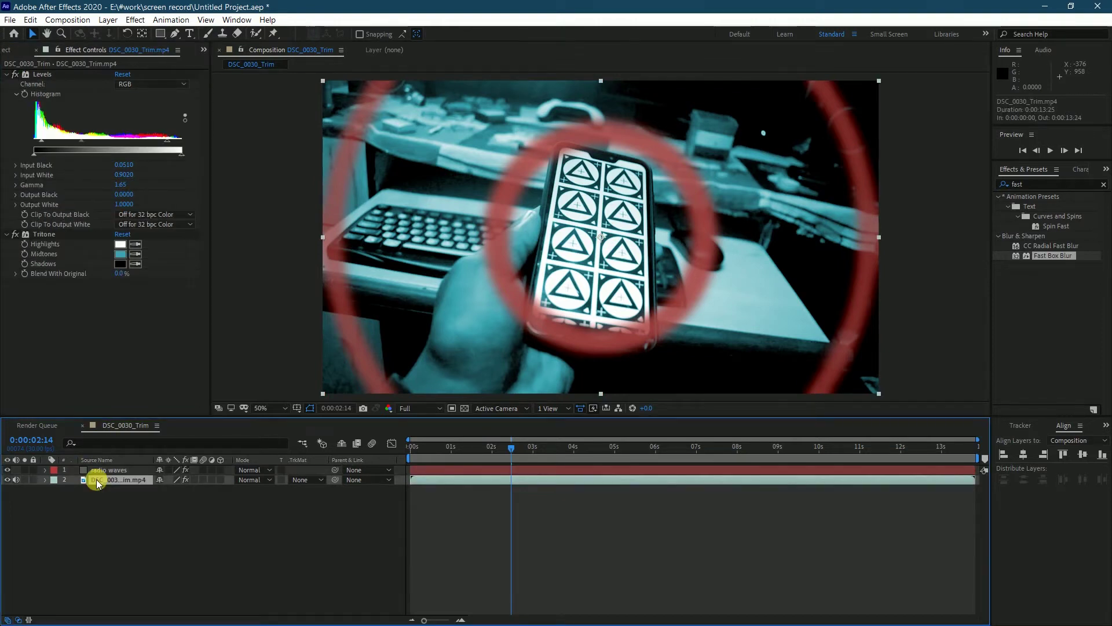
key("ctrl+d")
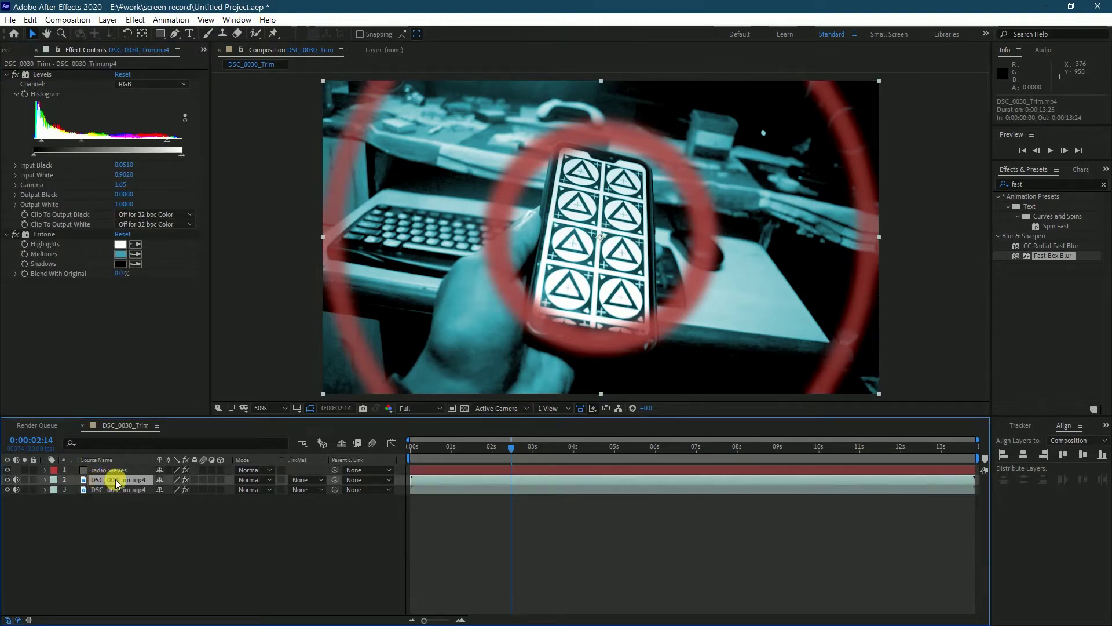
left_click_drag(116, 483, 112, 470)
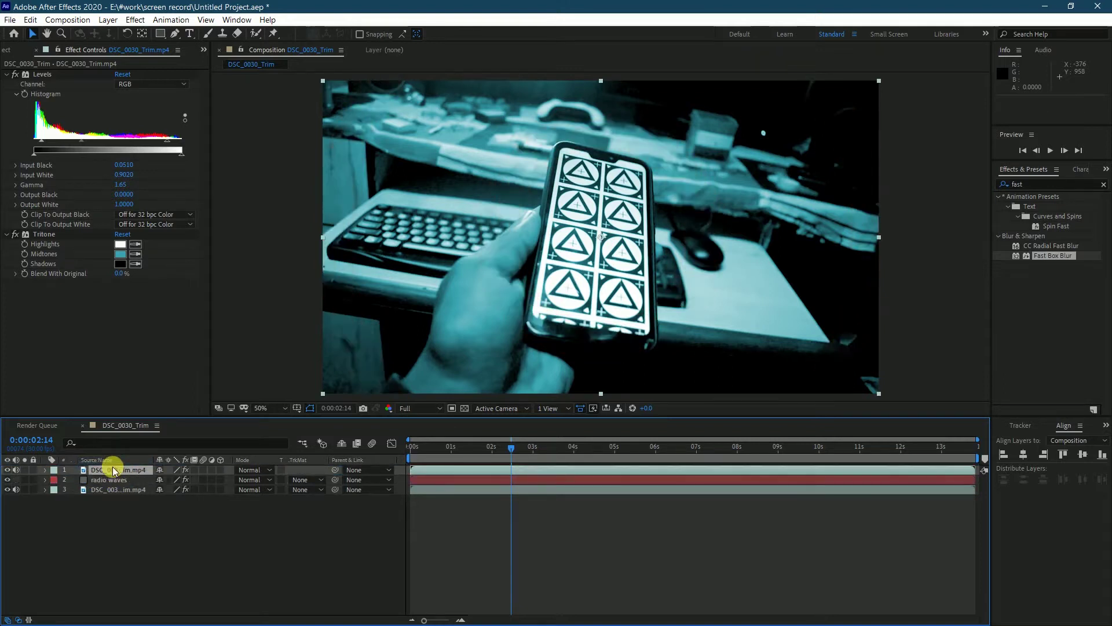
left_click(109, 473)
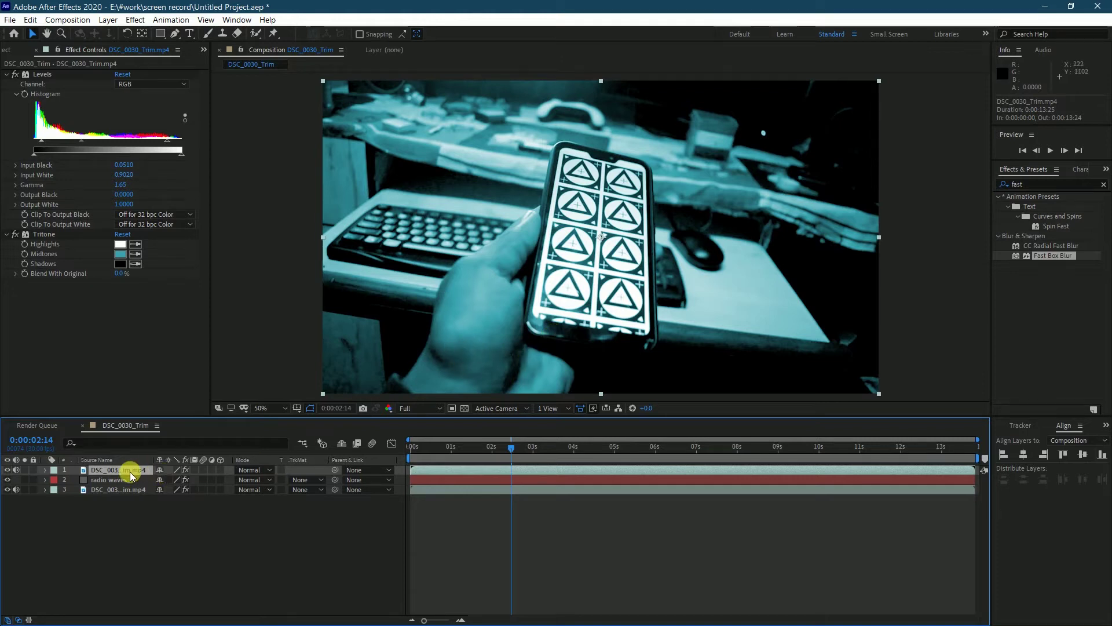
- Draw a closed Pen mask around the hand and phone on the top footage copy
left_click(173, 34)
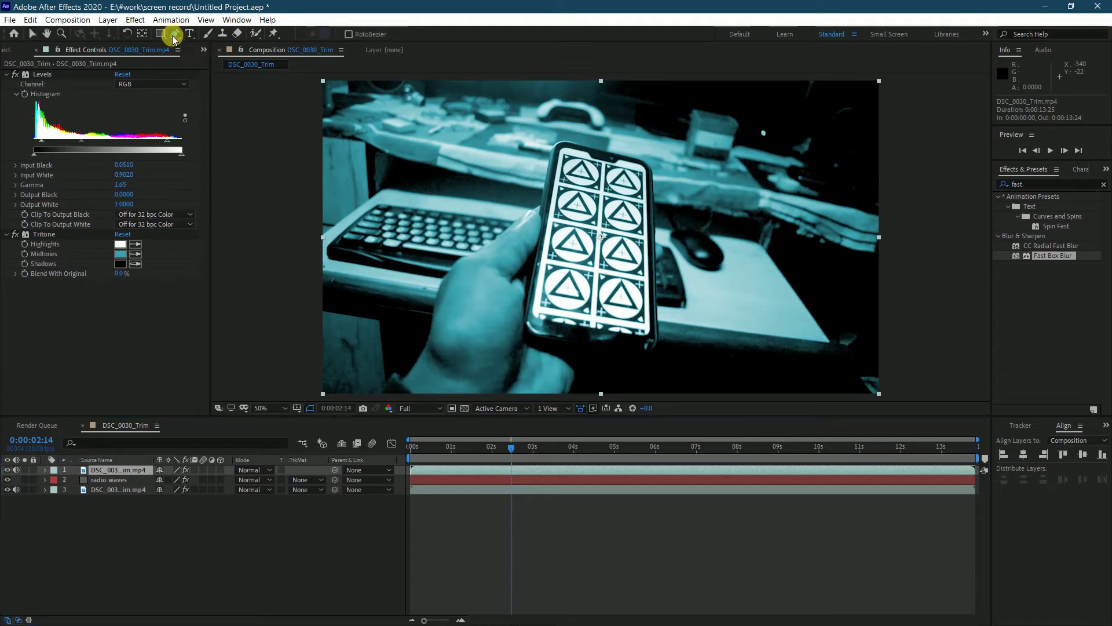
left_click(375, 396)
left_click(407, 372)
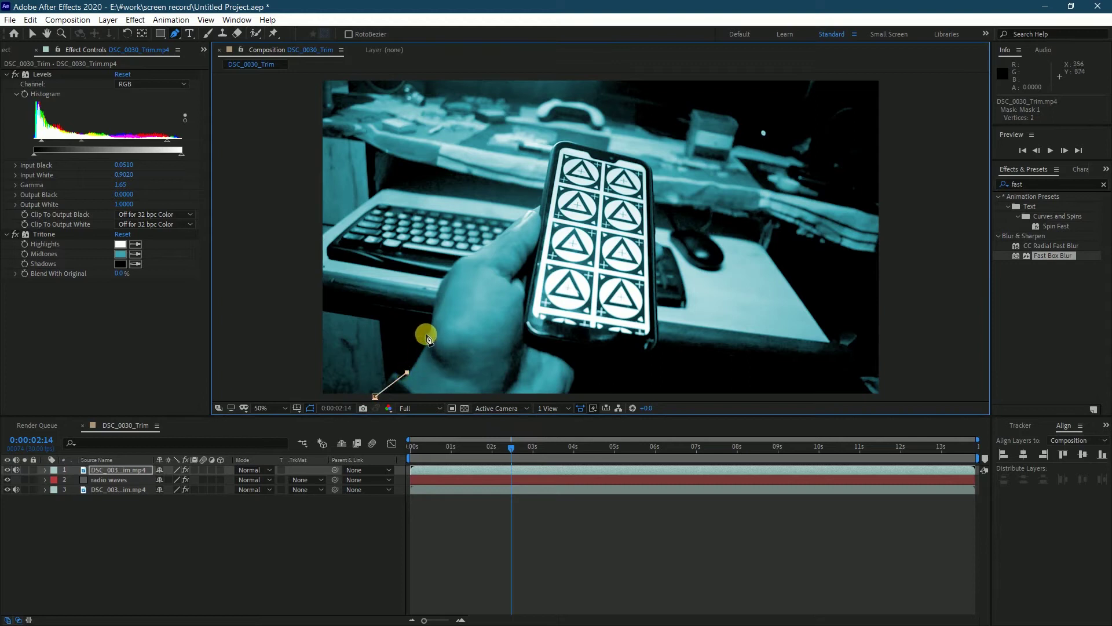
left_click(426, 333)
left_click(443, 279)
left_click(465, 253)
left_click(506, 228)
left_click(534, 203)
left_click(550, 143)
left_click(569, 136)
left_click(624, 149)
left_click(655, 165)
left_click(655, 230)
left_click(658, 342)
left_click(643, 357)
left_click(583, 360)
left_click(573, 397)
left_click(375, 396)
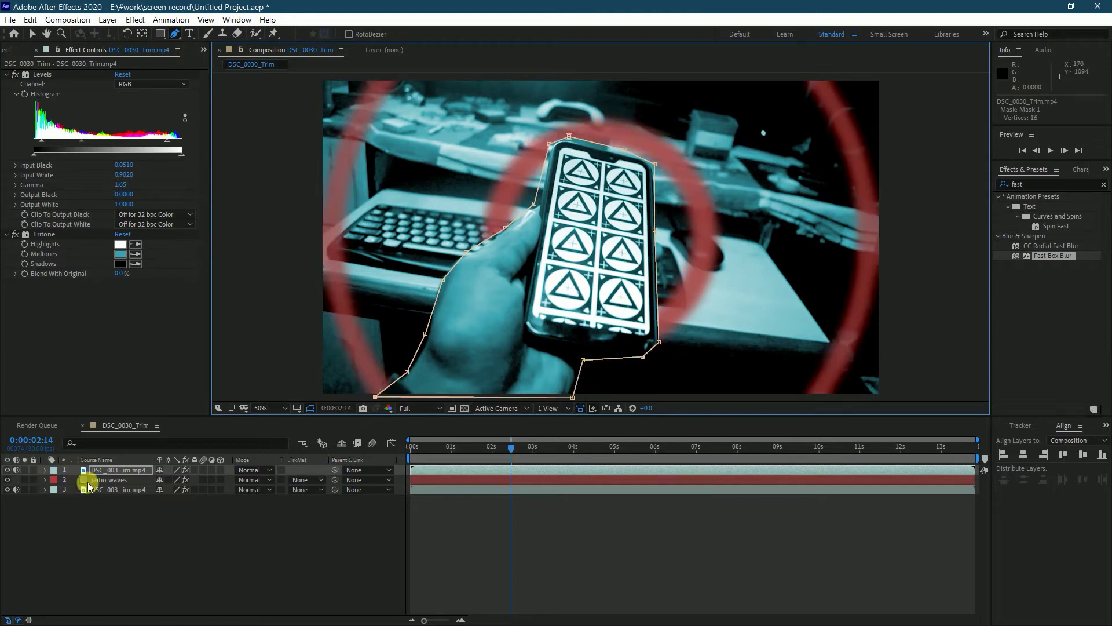
- Set the mask feather to 100 pixels
left_click(101, 471)
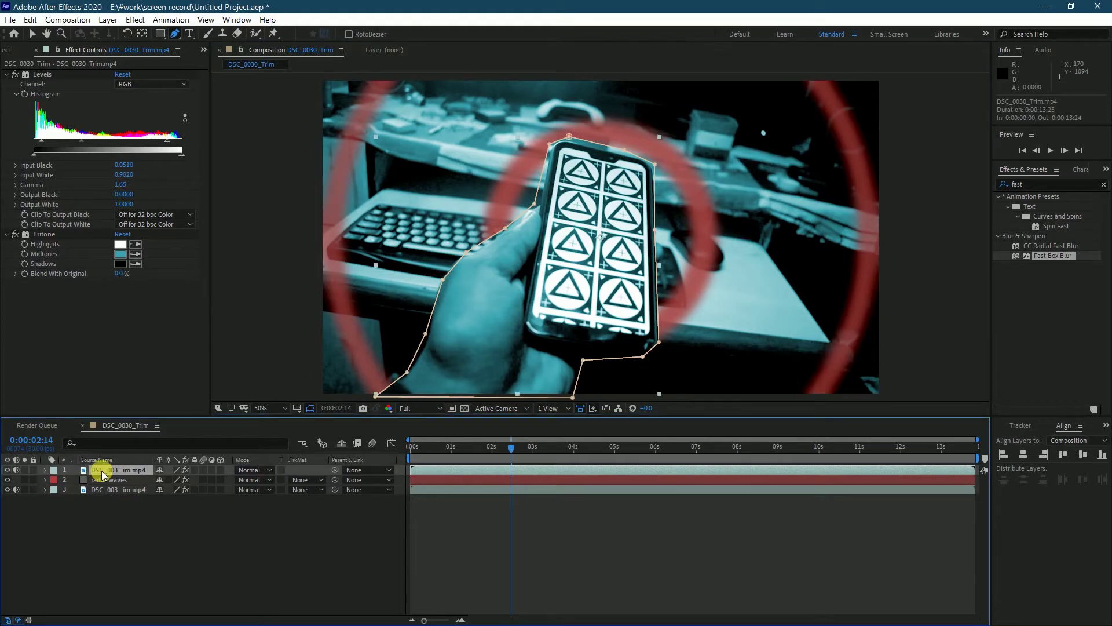
key("f")
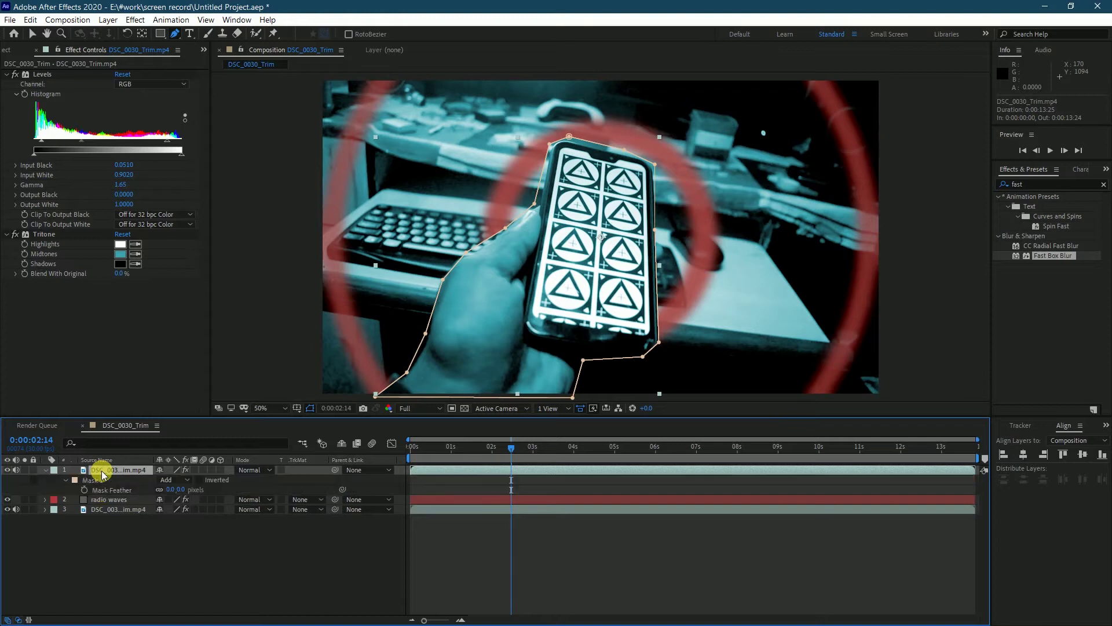
left_click(172, 491)
type("1")
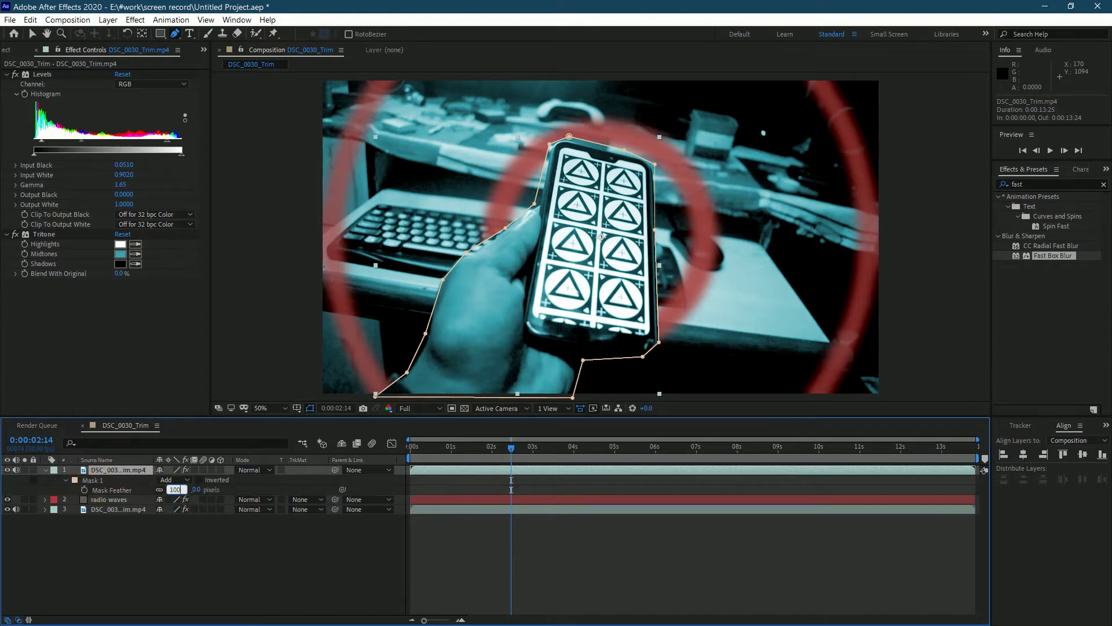
key("Return")
left_click_drag(109, 555, 127, 471)
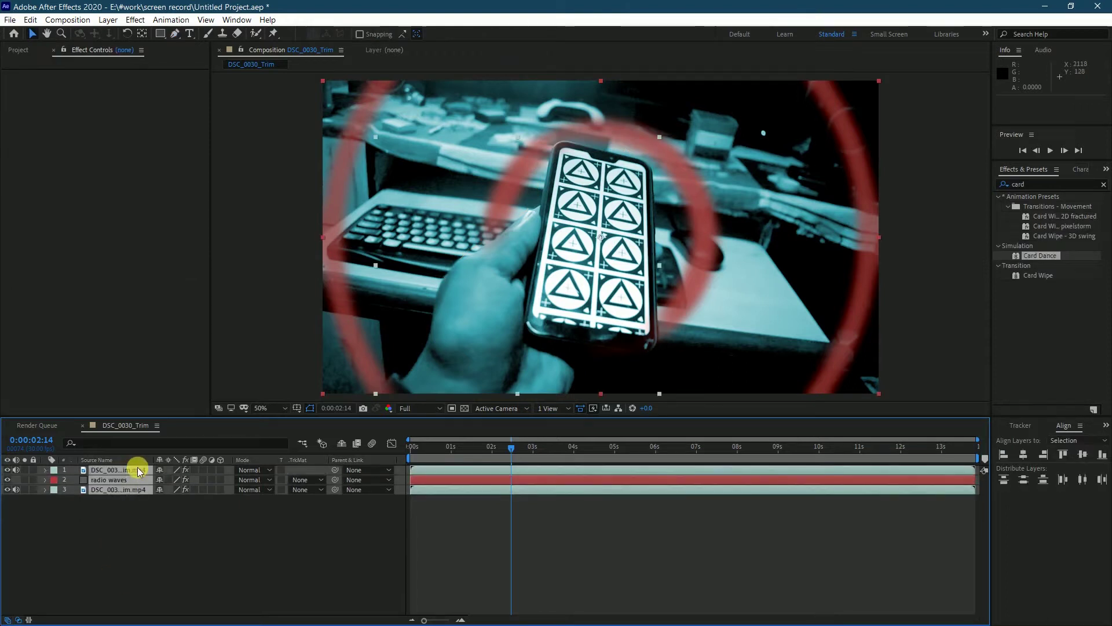
- Pre-compose the three selected layers into a new composition named 'zordon plate'
right_click(240, 471)
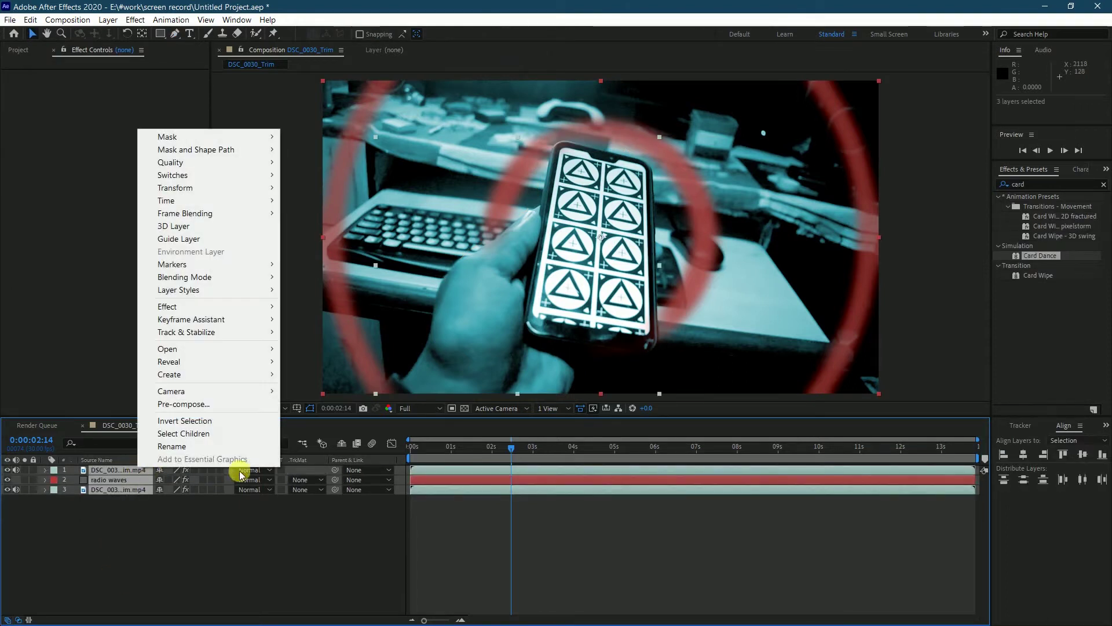
left_click(184, 404)
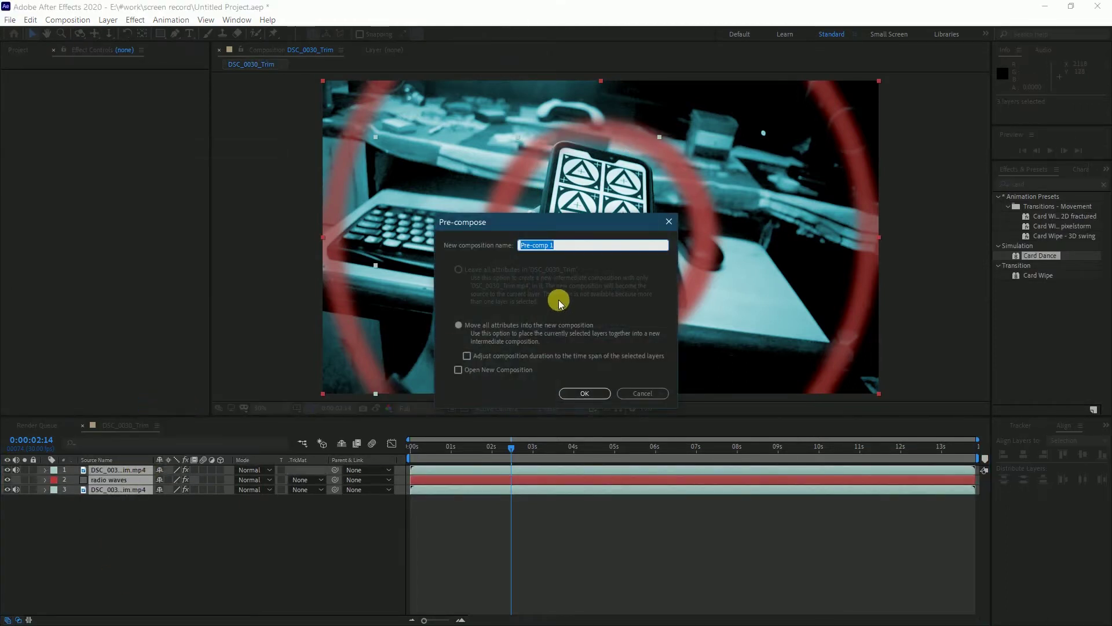
type("zor")
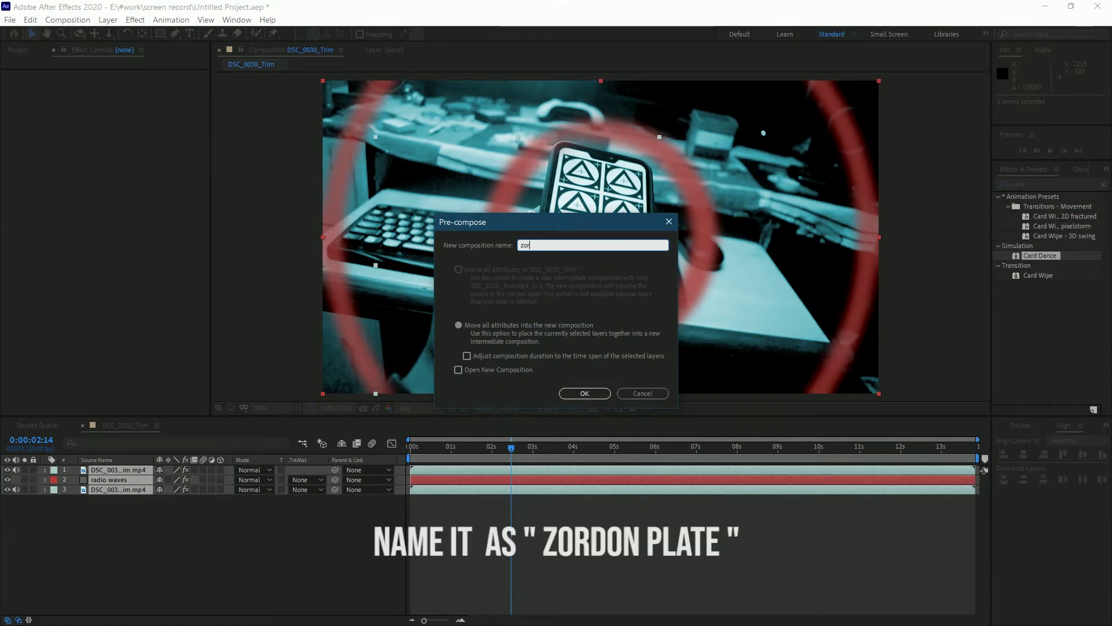
type("don plate")
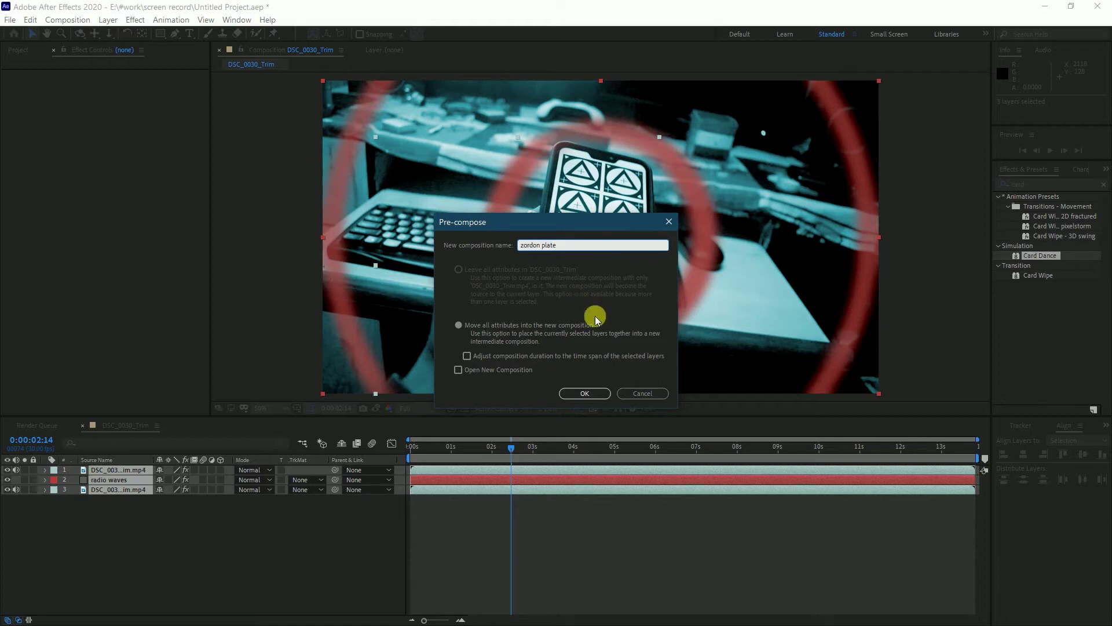
left_click(585, 394)
left_click(137, 471)
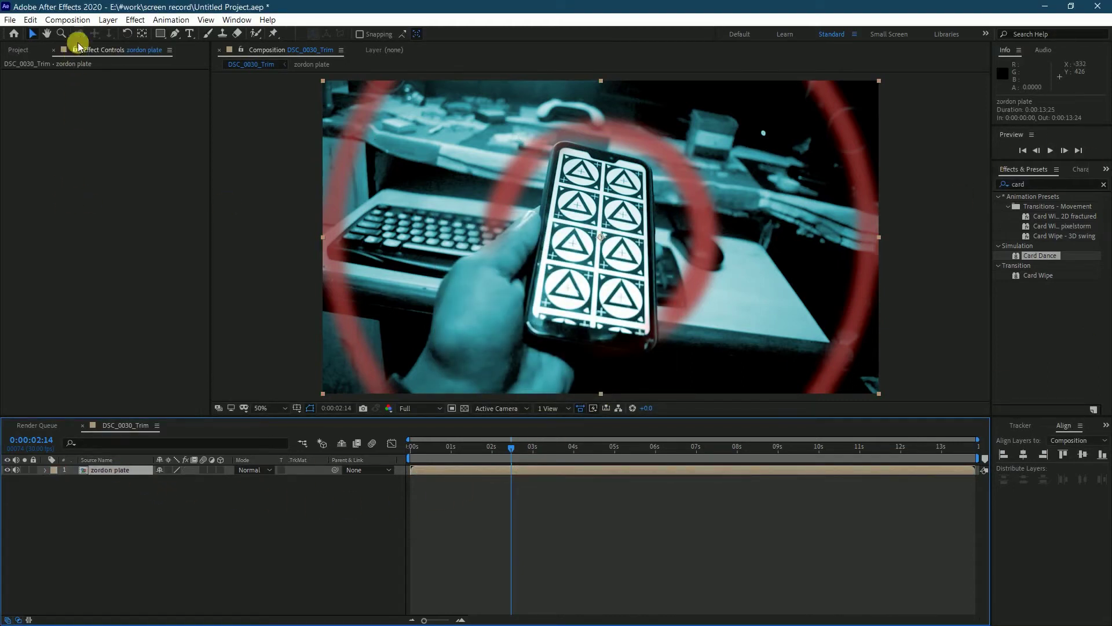
- Add a new camera, Camera 1, using the 50mm lens preset
left_click(108, 20)
mouse_move(165, 38)
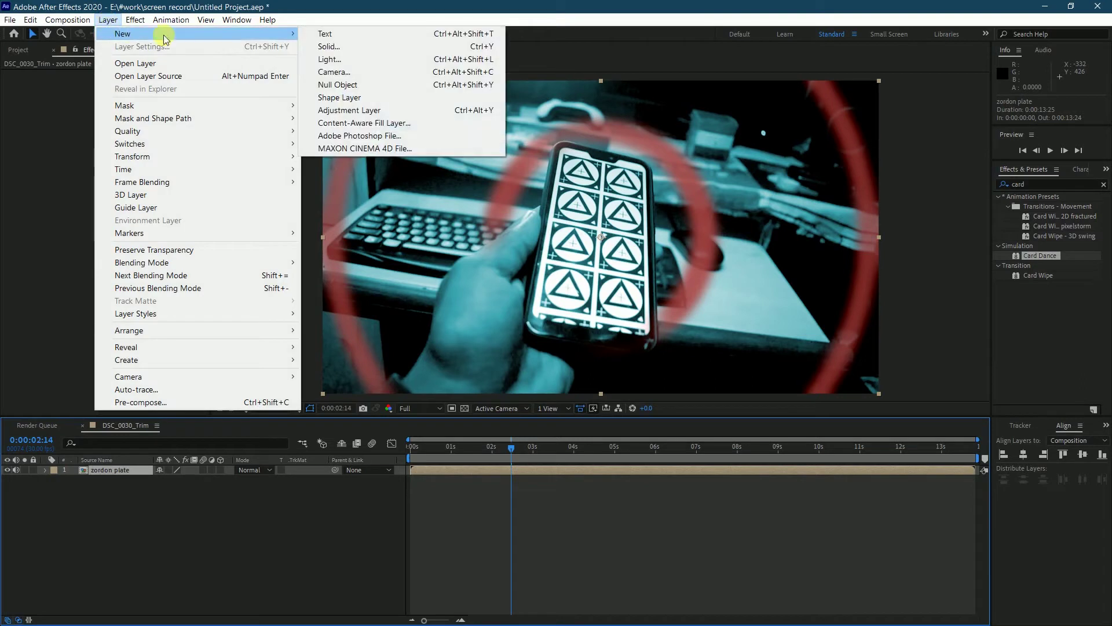
left_click(335, 72)
left_click(599, 230)
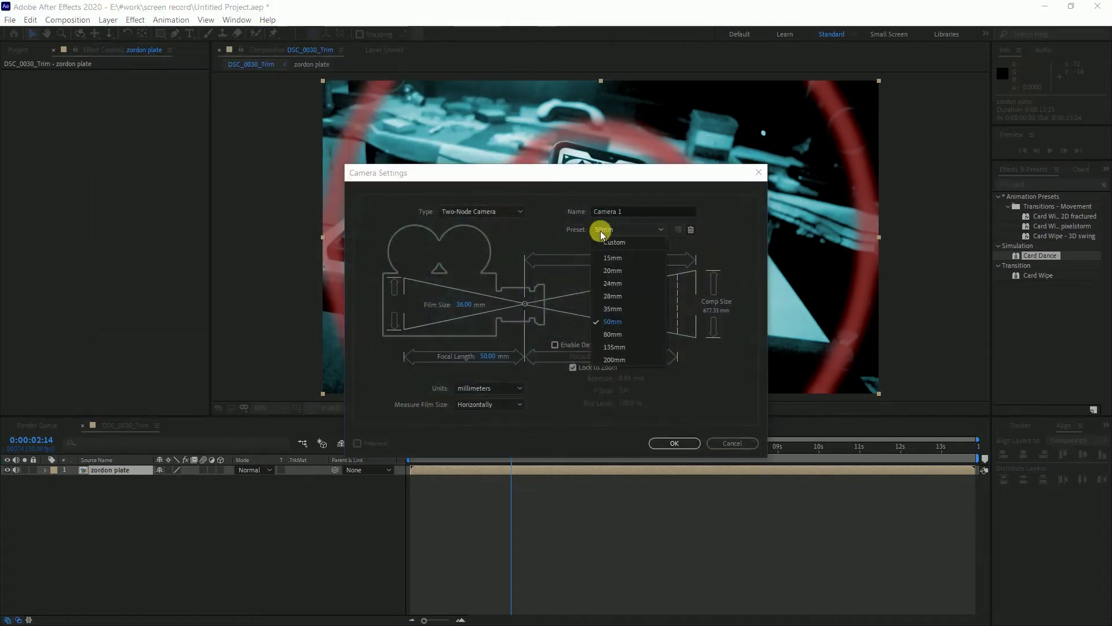
left_click(617, 318)
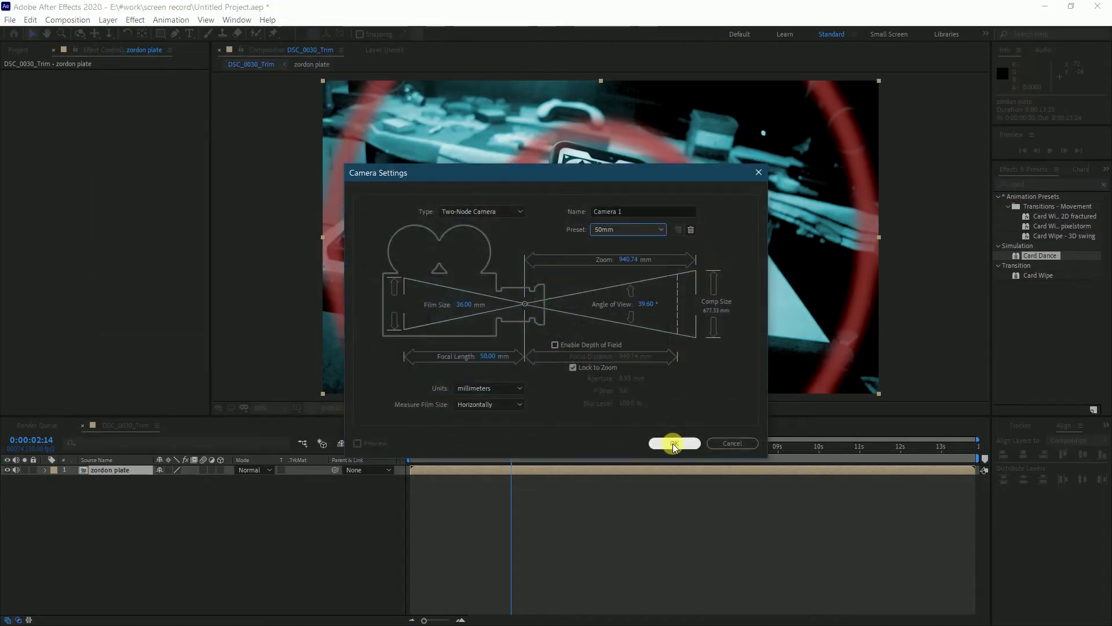
left_click(673, 443)
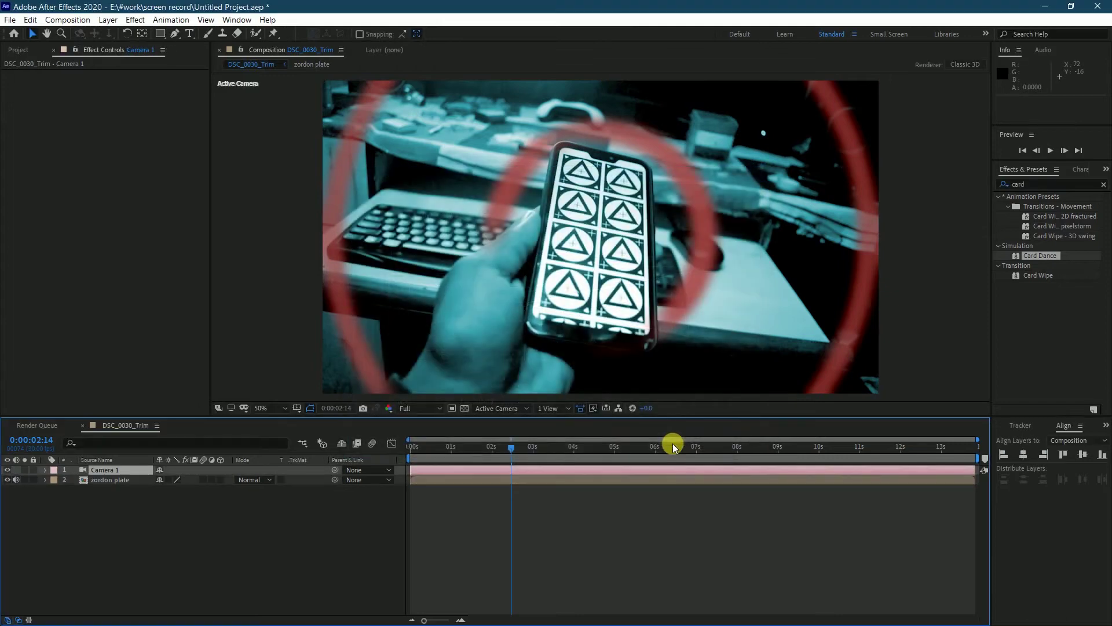
- Search 'card' in Effects & Presets and apply Card Dance to the zordon plate layer
left_click(104, 480)
left_click(1032, 186)
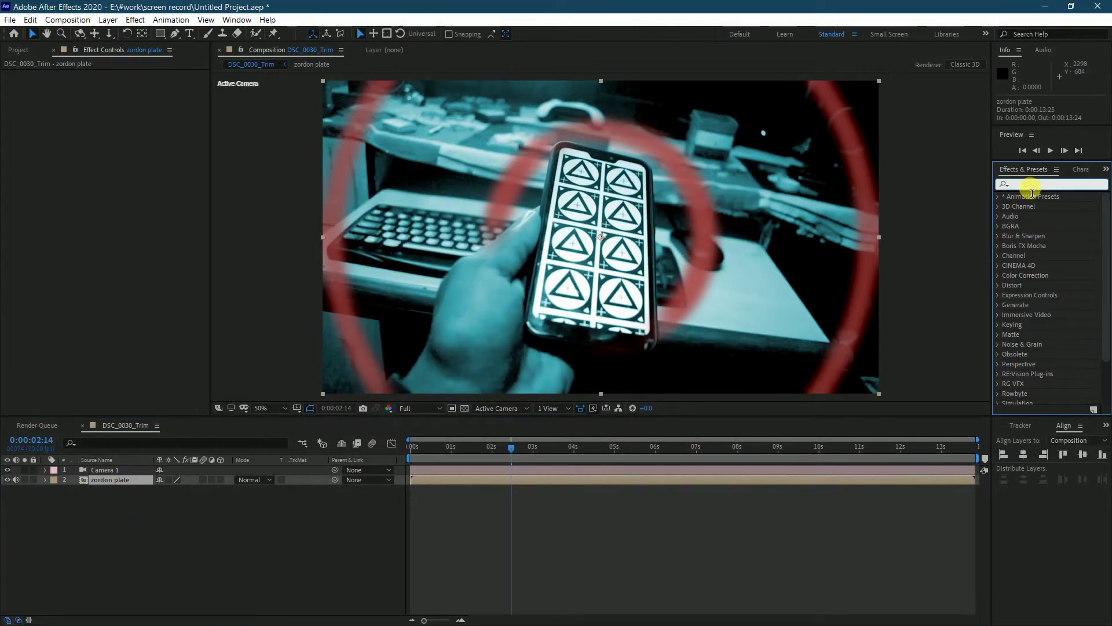
type("card")
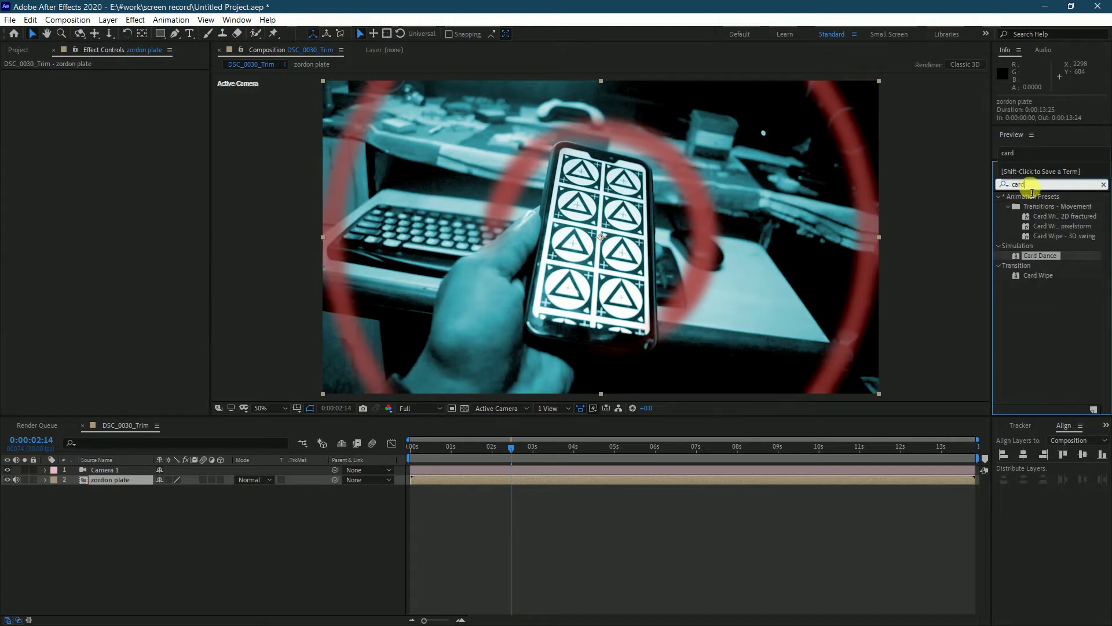
left_click(1018, 301)
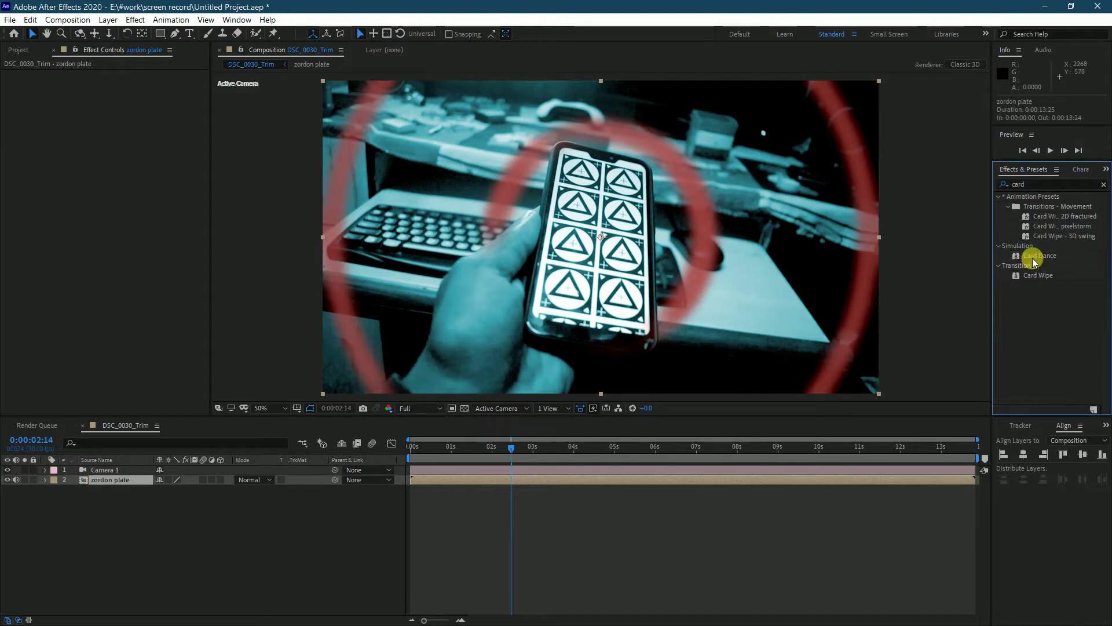
left_click_drag(1035, 259, 136, 484)
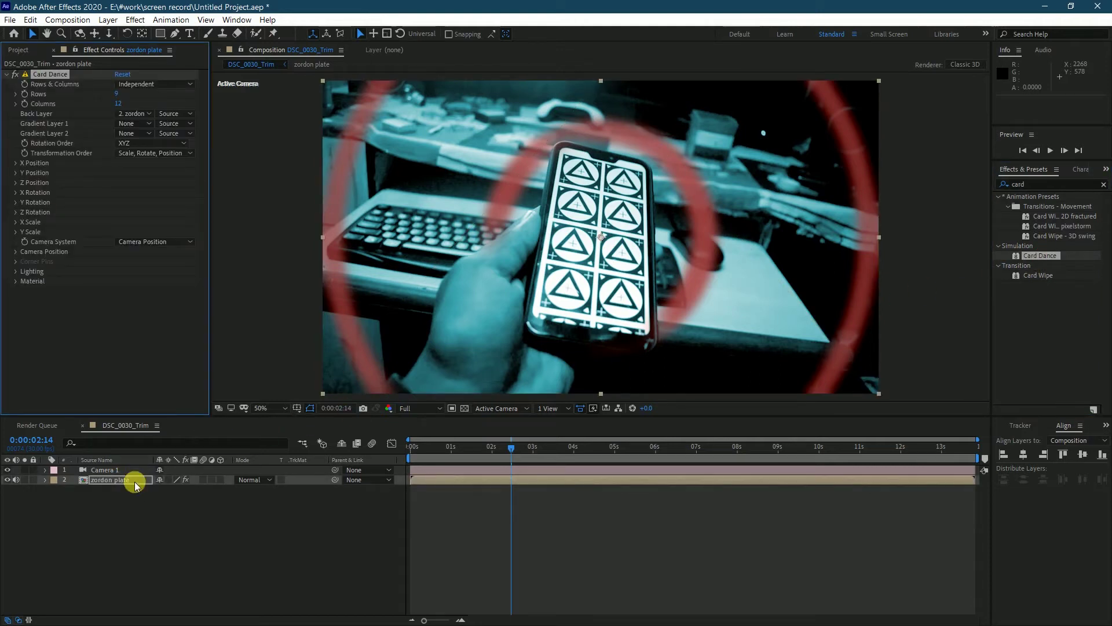
- Set Card Dance Gradient Layer 1 to zordon plate and move the current time to 0:00:02:00
left_click(133, 125)
left_click(149, 154)
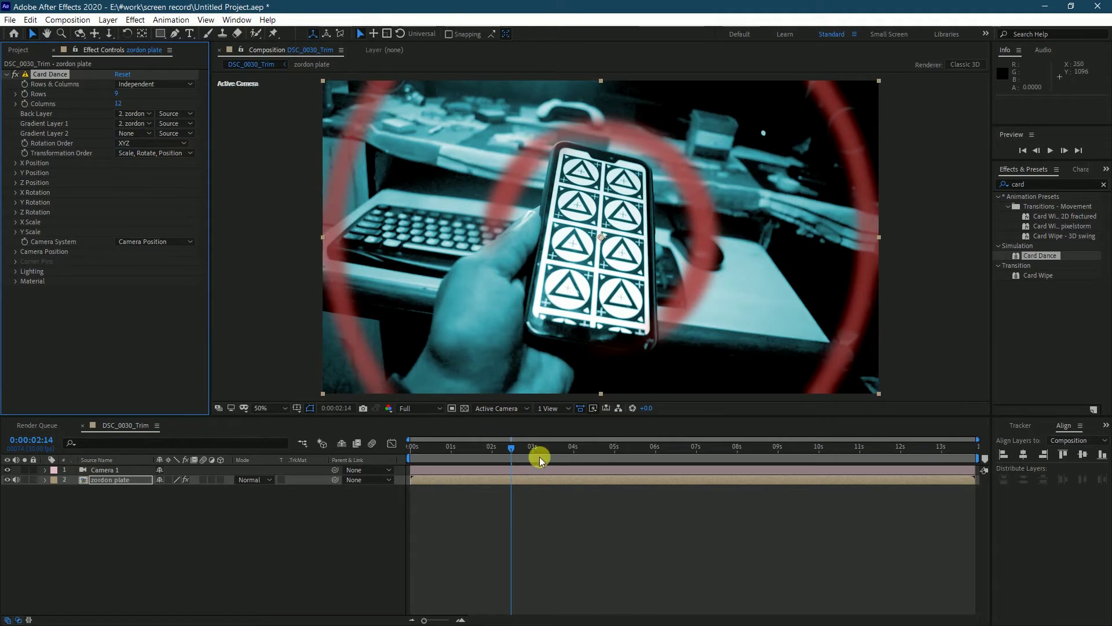
left_click(492, 450)
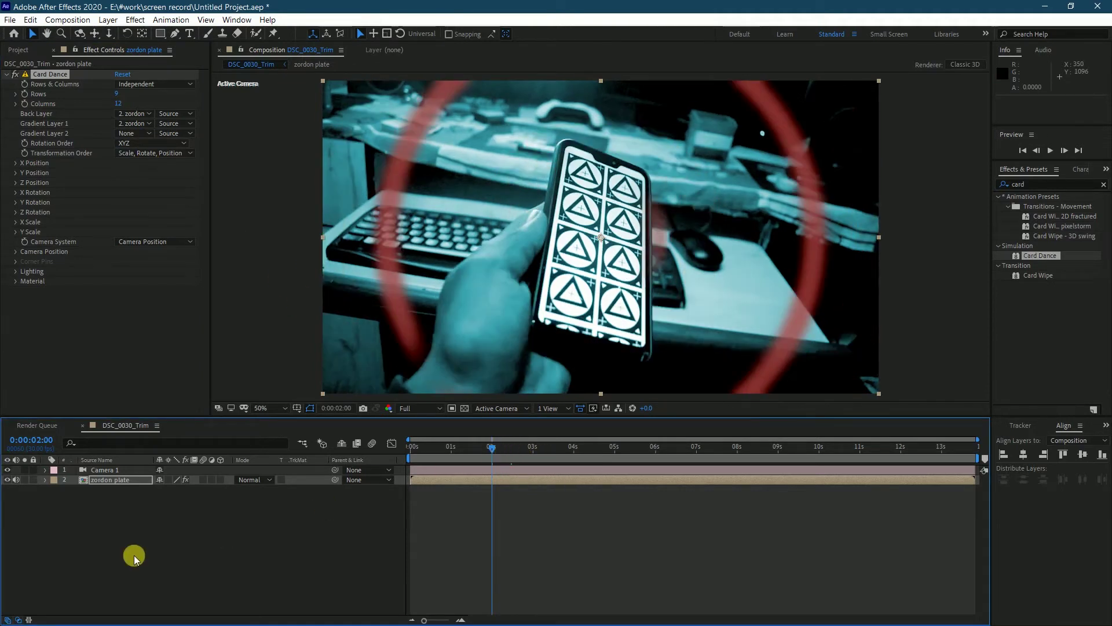
- Set Card Dance to 215 rows and 300 columns
left_click(118, 94)
type("215")
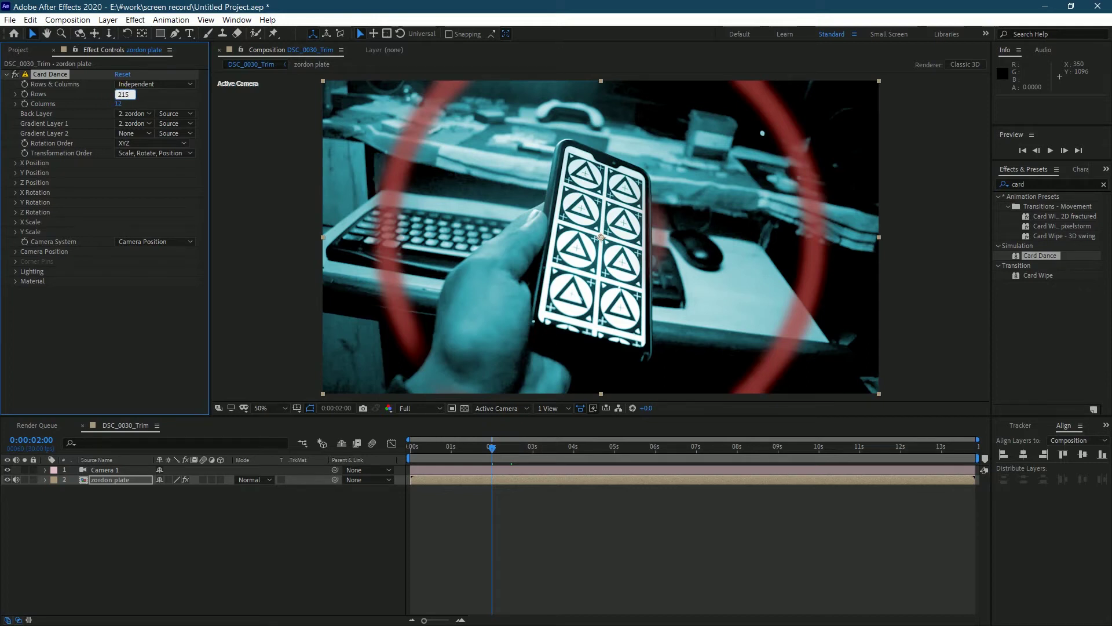
left_click(122, 104)
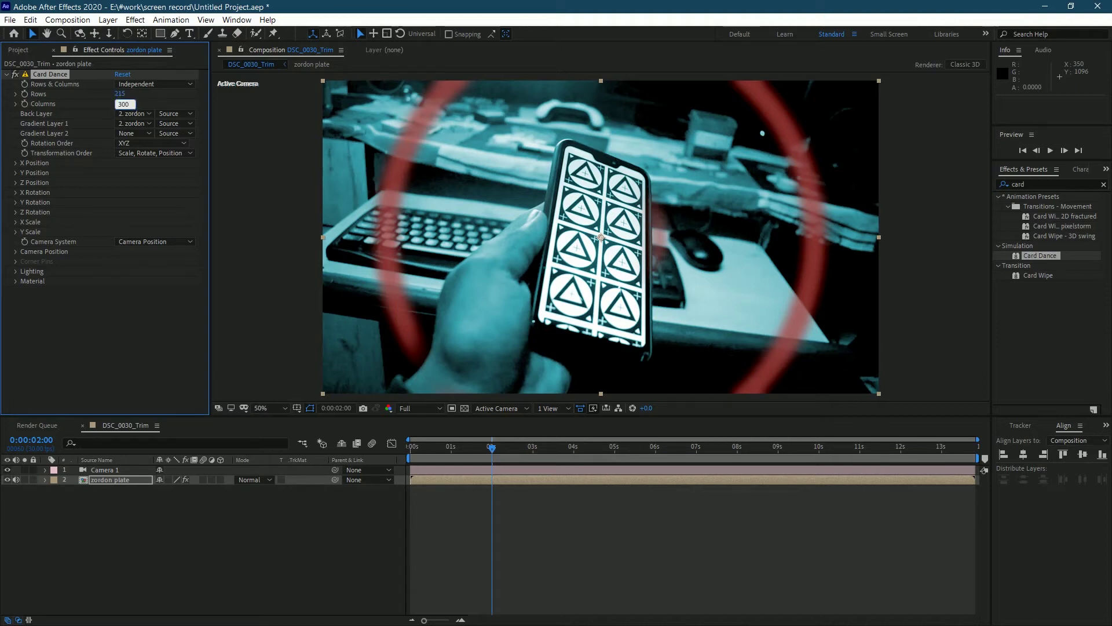
key("Return")
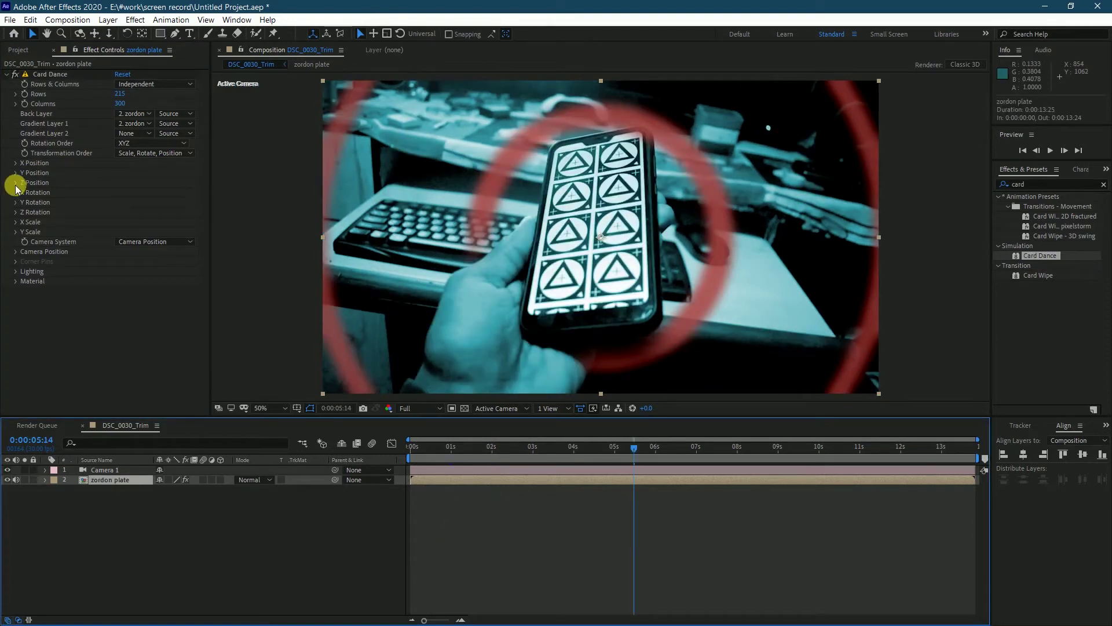
- Set Z Position source to Intensity 1 with an offset of 0.60
left_click(16, 183)
left_click(124, 193)
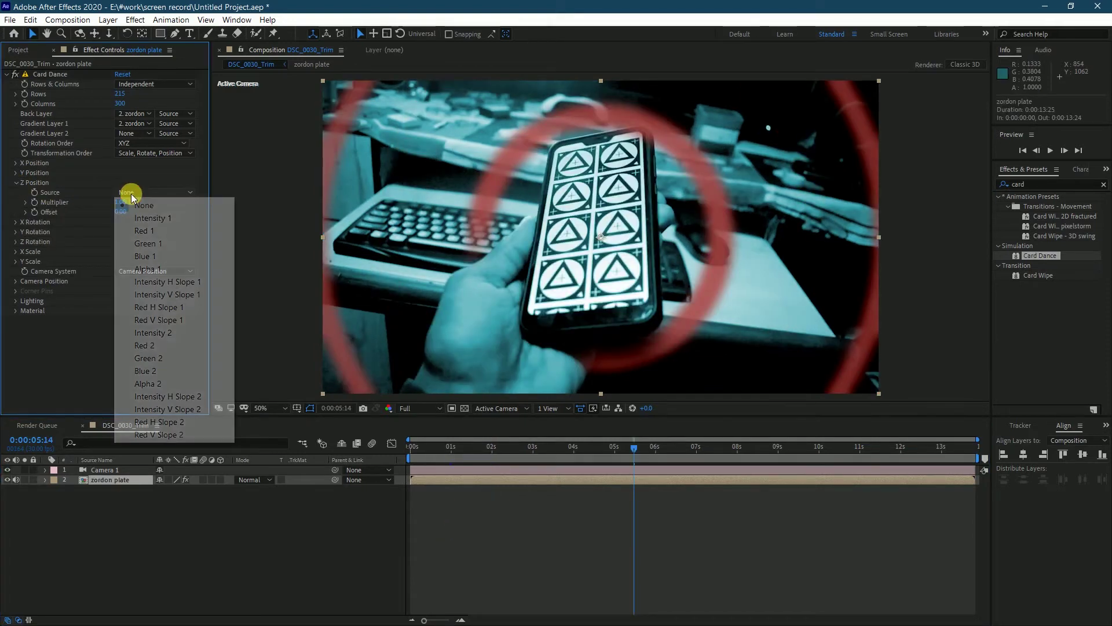
left_click(147, 219)
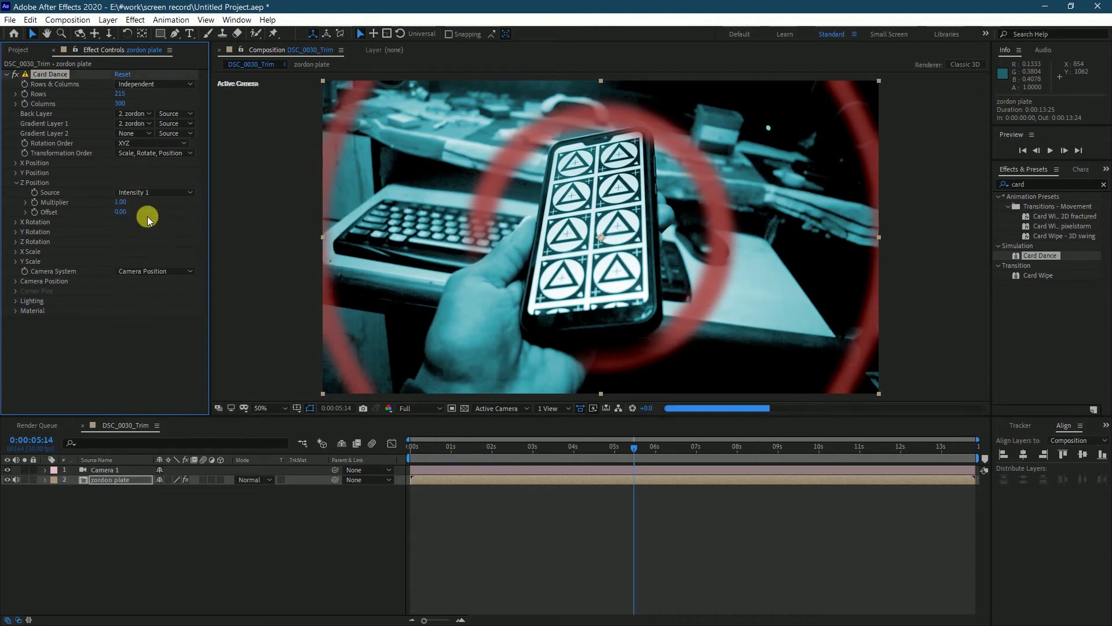
left_click(122, 213)
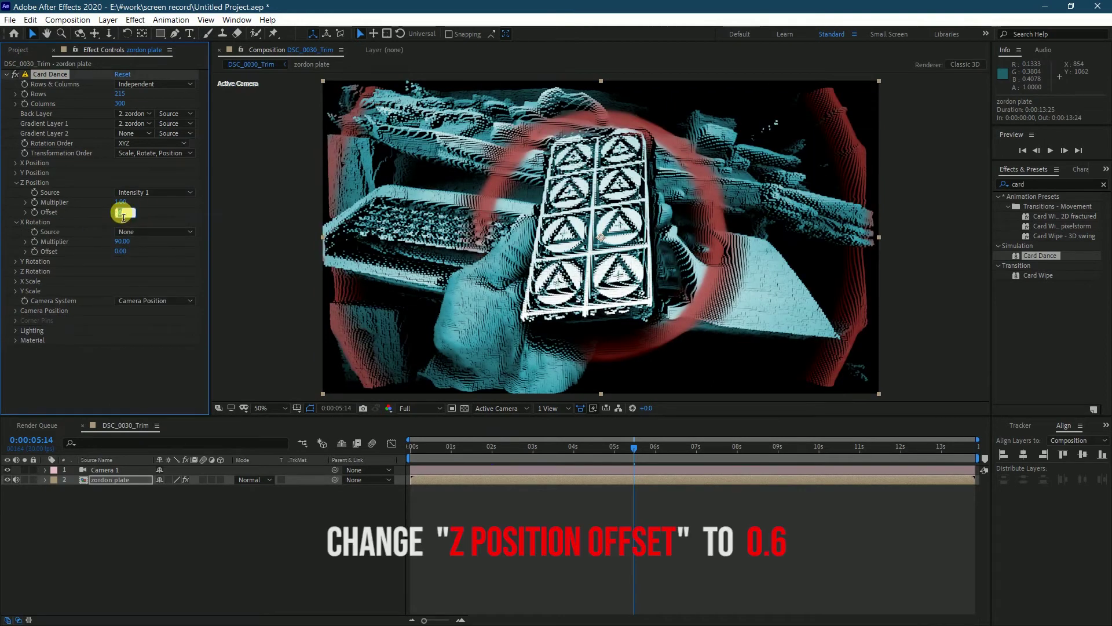
type("0.6")
left_click(121, 212)
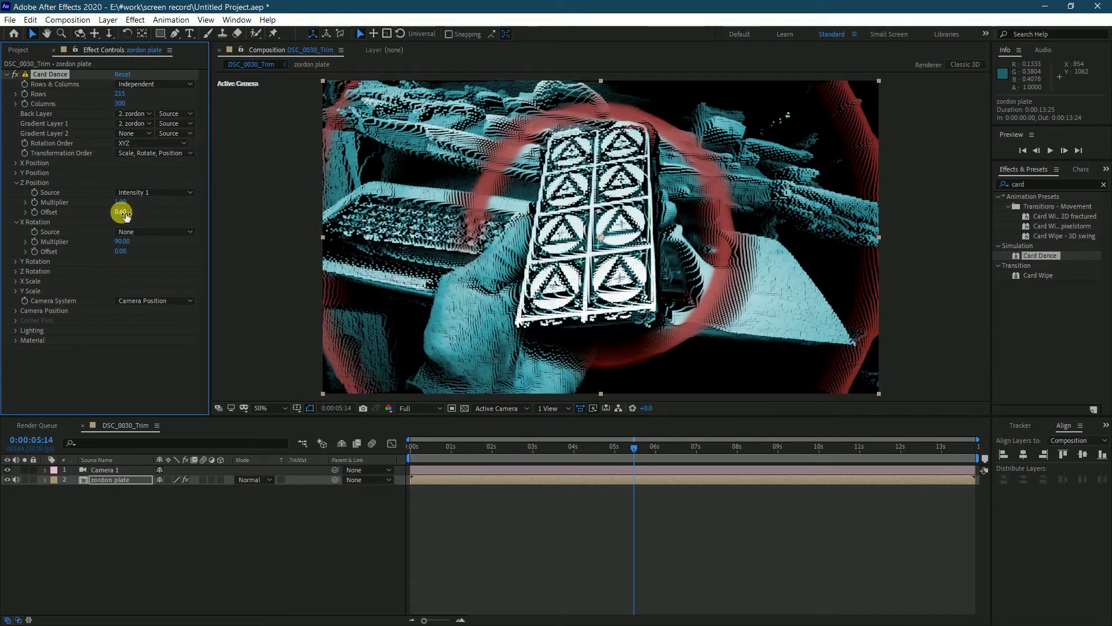
- Set both the X Scale and Y Scale offsets to 0.70
left_click(16, 222)
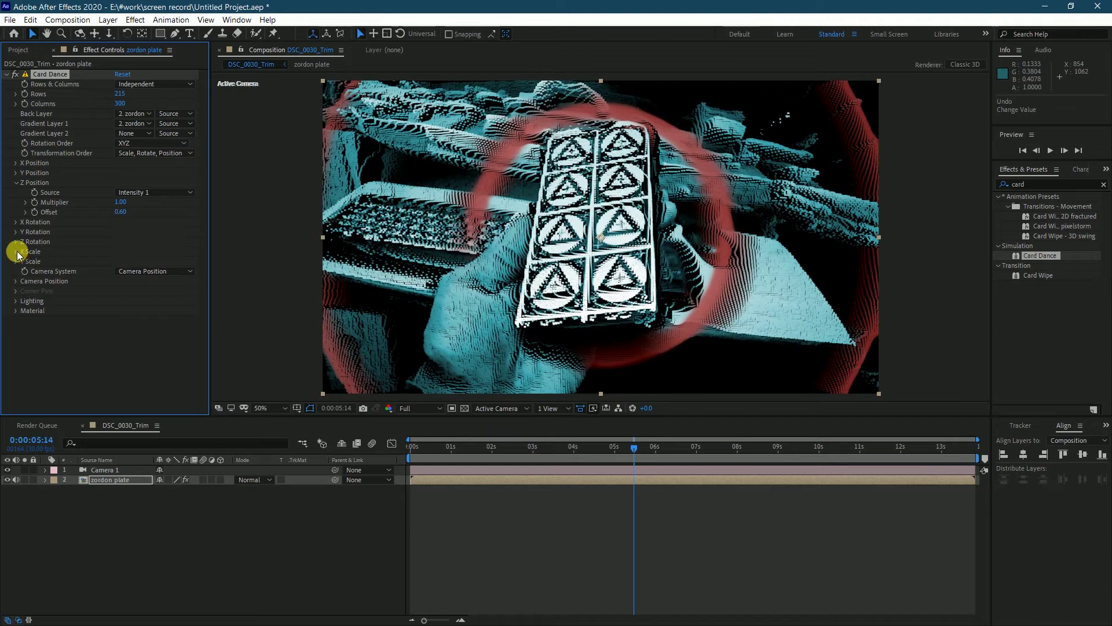
left_click(125, 283)
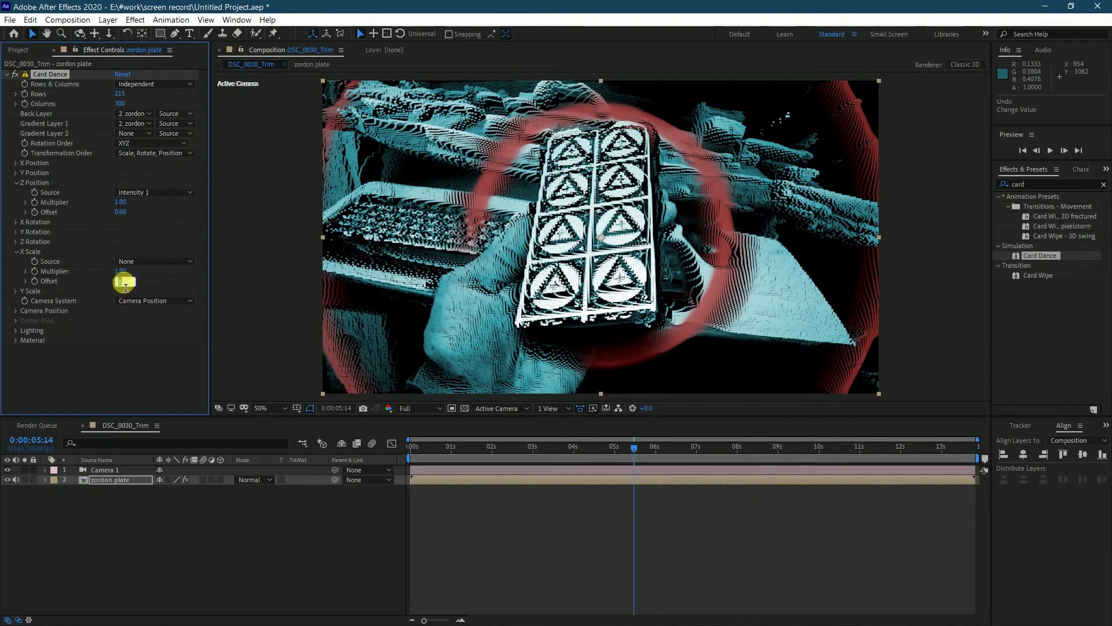
type("0.7")
key("Return")
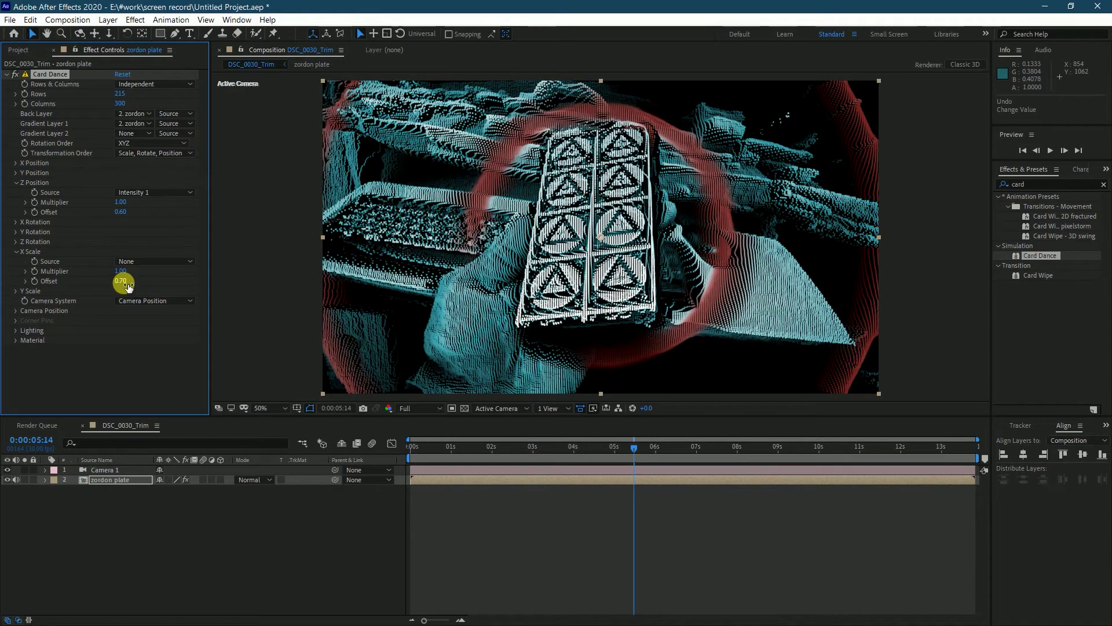
left_click(17, 291)
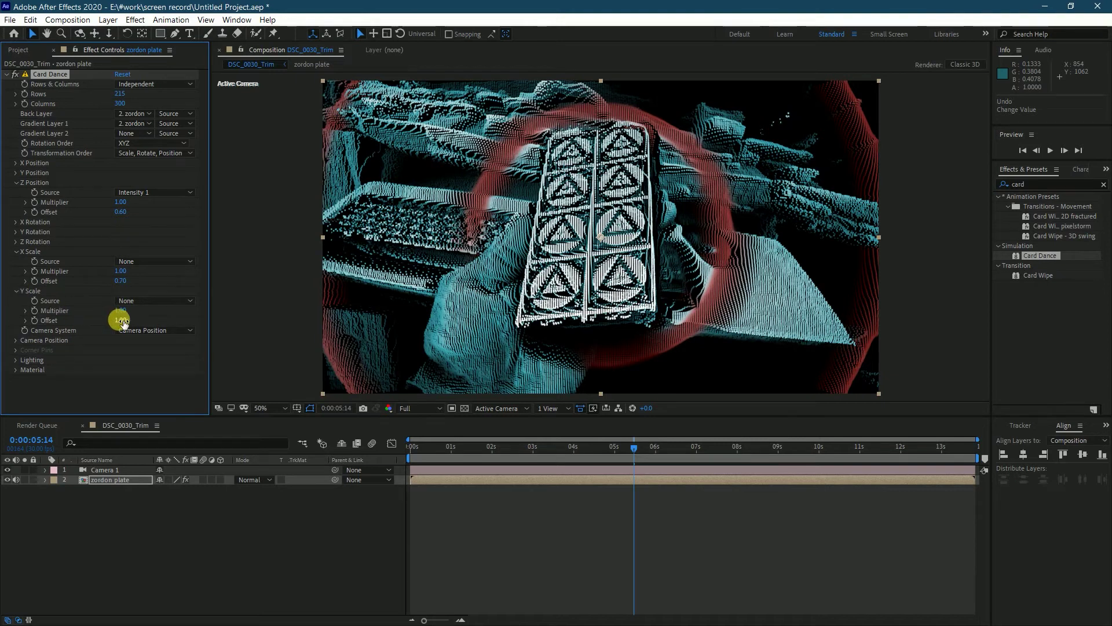
left_click(120, 321)
type(".7")
key("Return")
- Set the Card Dance Camera System to Comp Camera
left_click(102, 470)
left_click(100, 481)
left_click(137, 332)
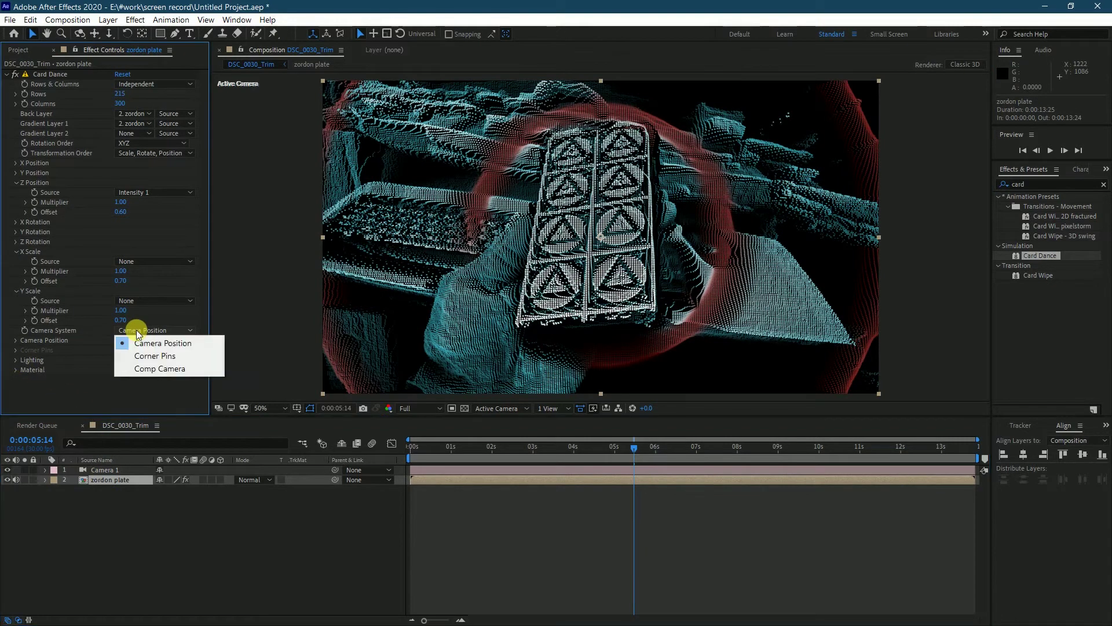
left_click(154, 373)
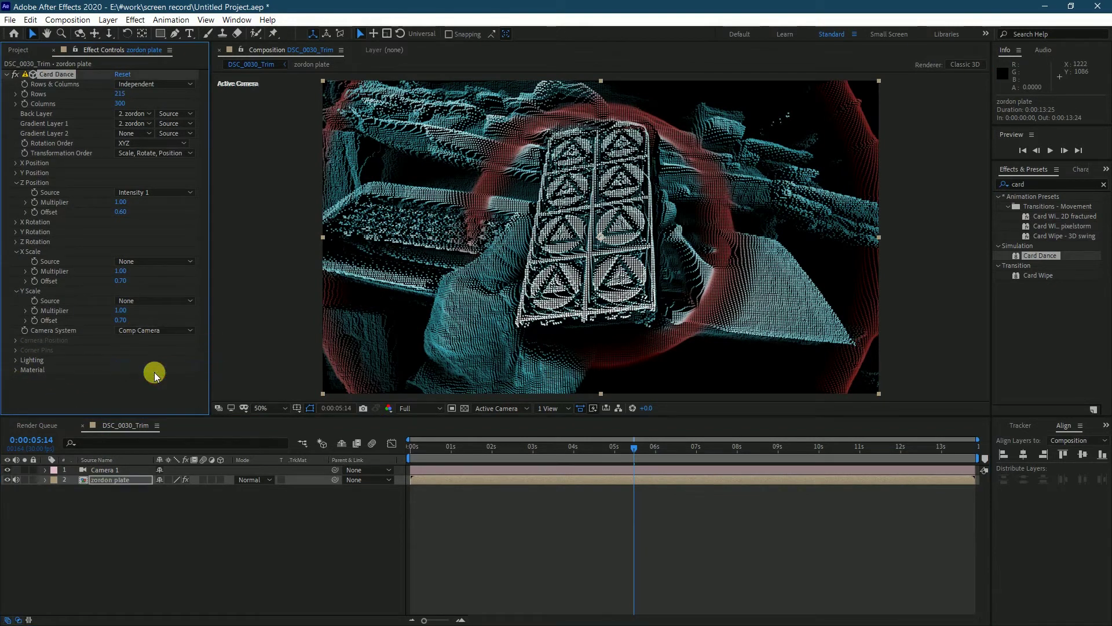
- Set Card Dance lighting to First Comp Light with Ambient Light 0
left_click(16, 362)
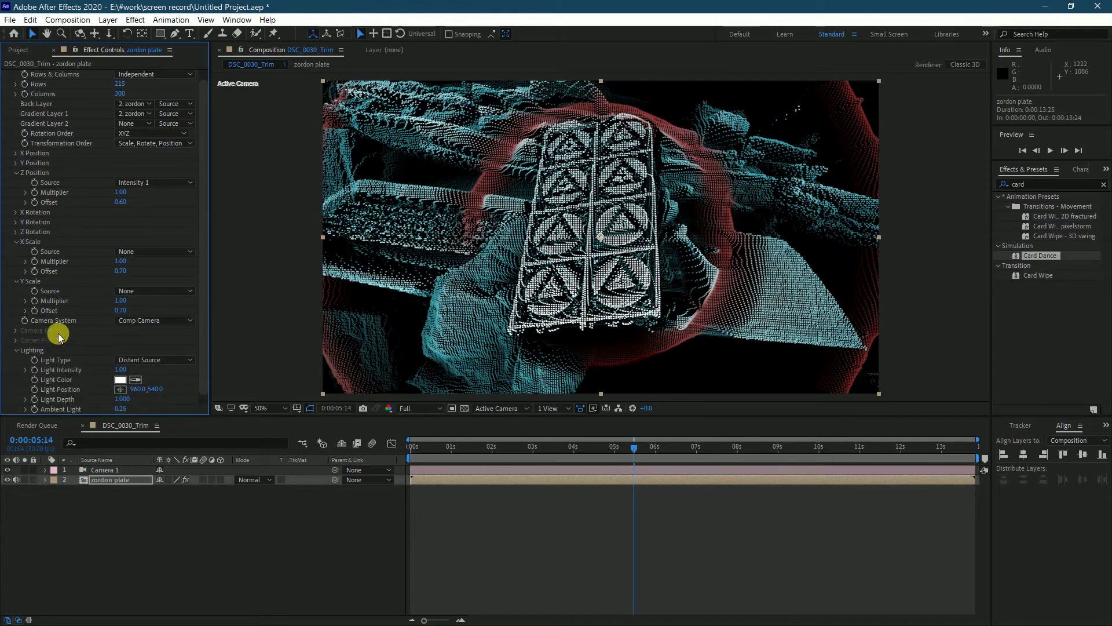
scroll(54, 325, "down", 2)
left_click(144, 354)
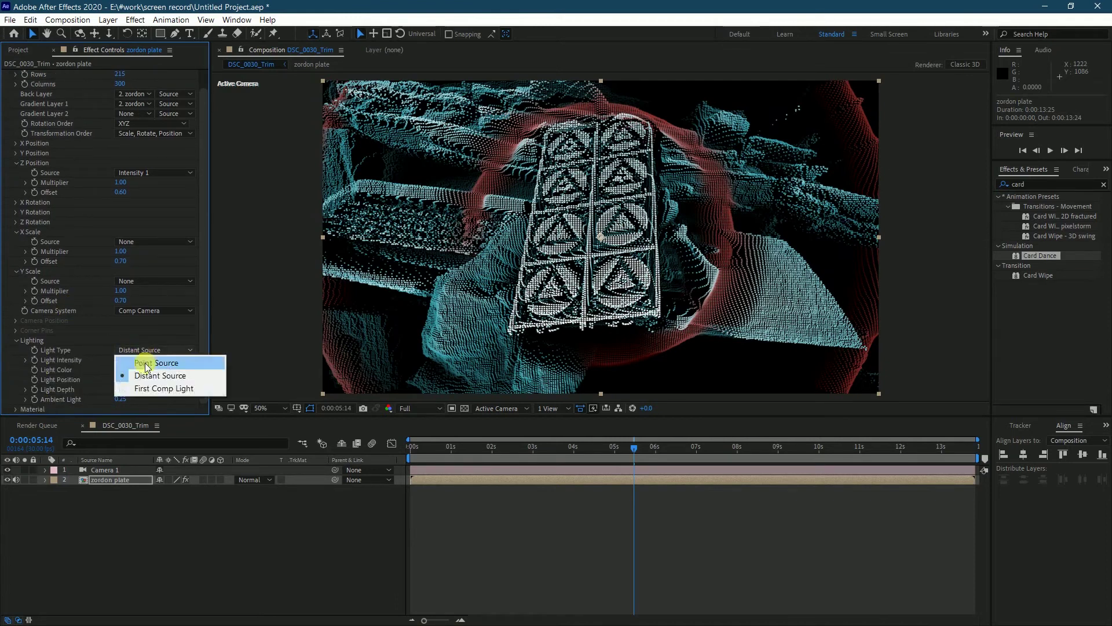
left_click(149, 390)
scroll(151, 390, "down", 2)
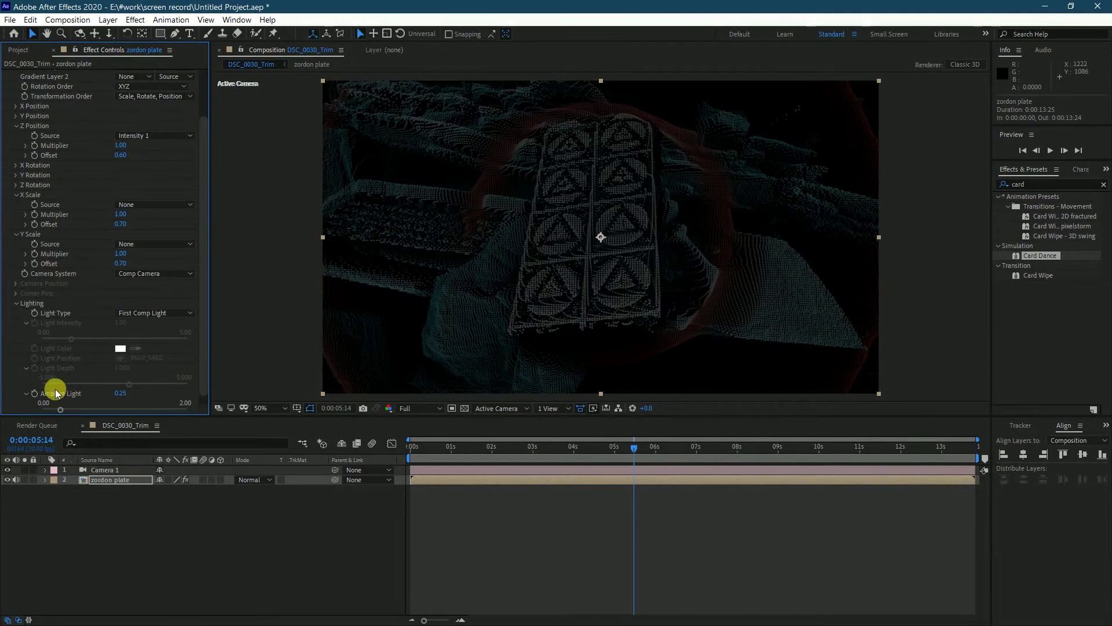
scroll(76, 390, "down", 1)
left_click(118, 383)
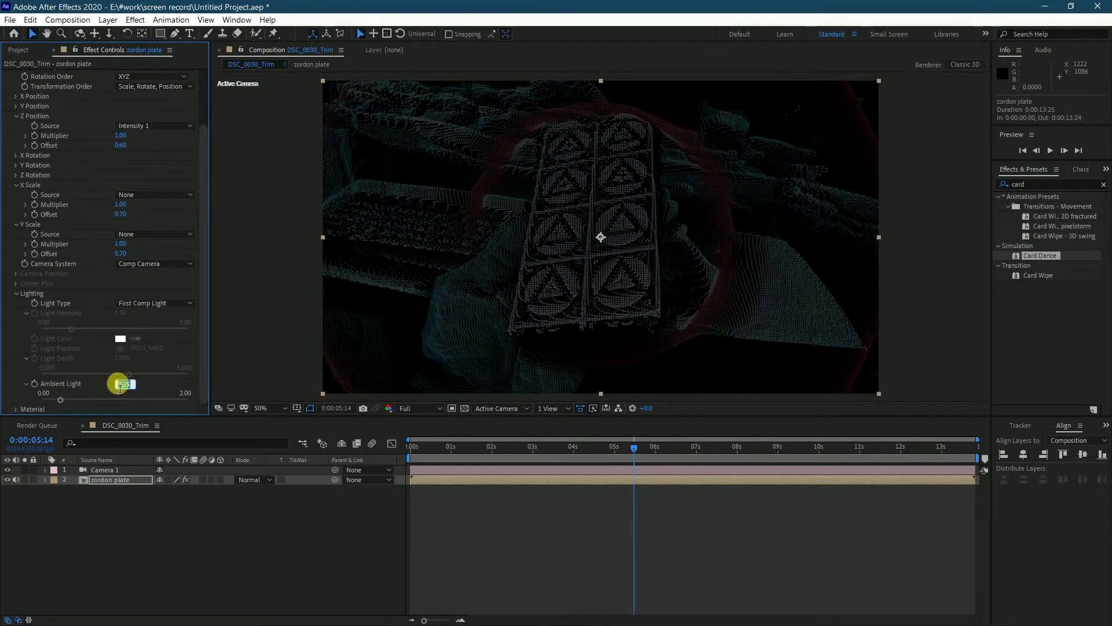
type("0")
key("Return")
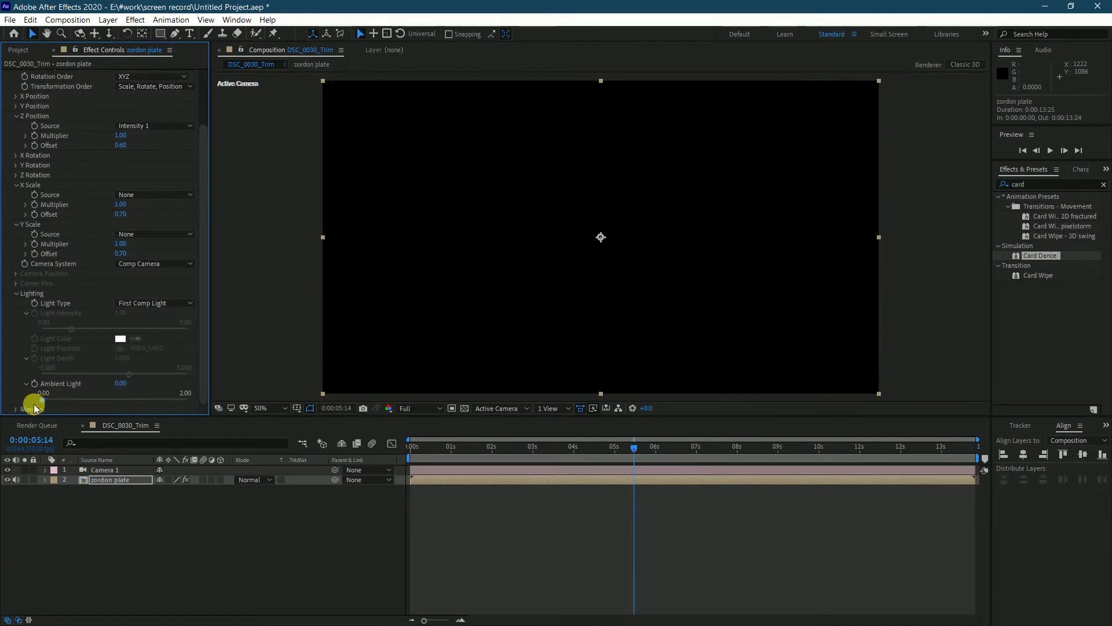
- Set the Material Highlight Sharpness to 20
left_click(16, 409)
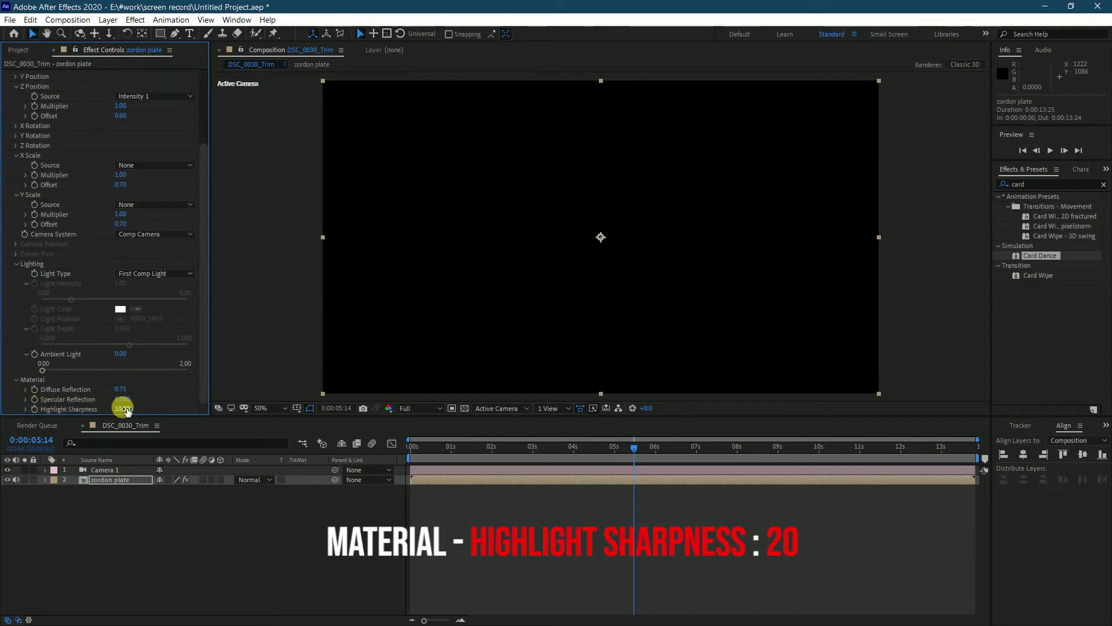
left_click(124, 409)
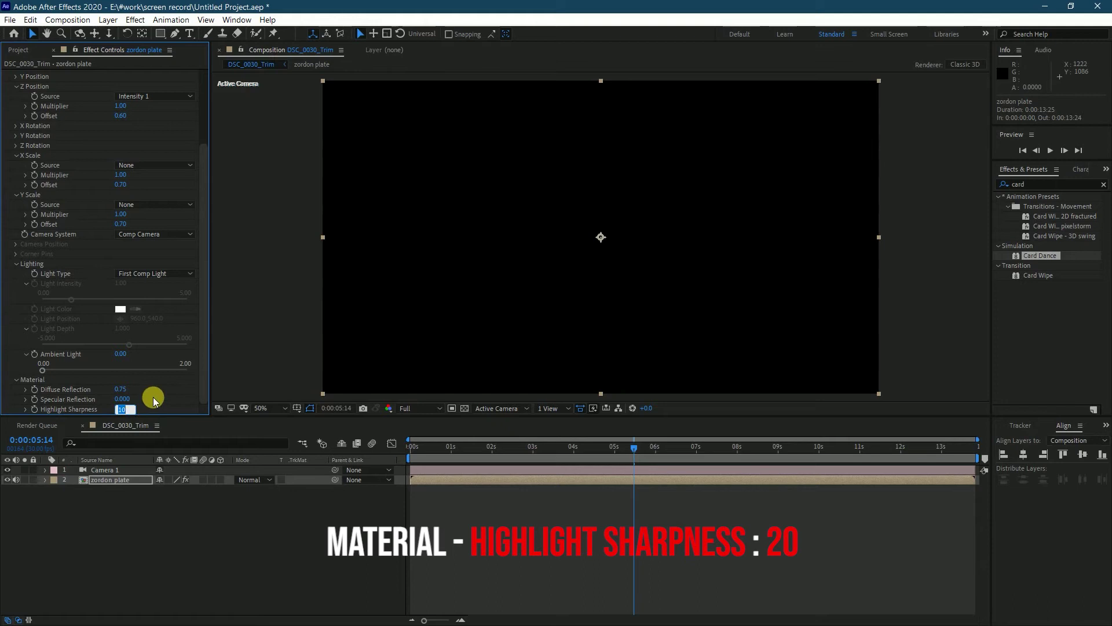
type("20")
left_click(154, 400)
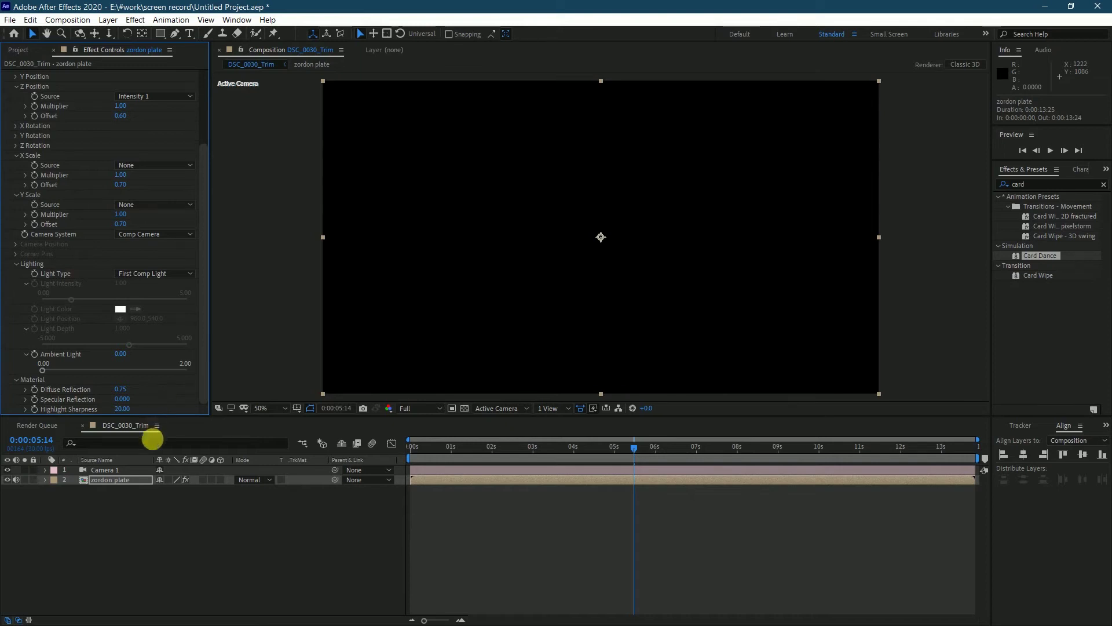
left_click(124, 480)
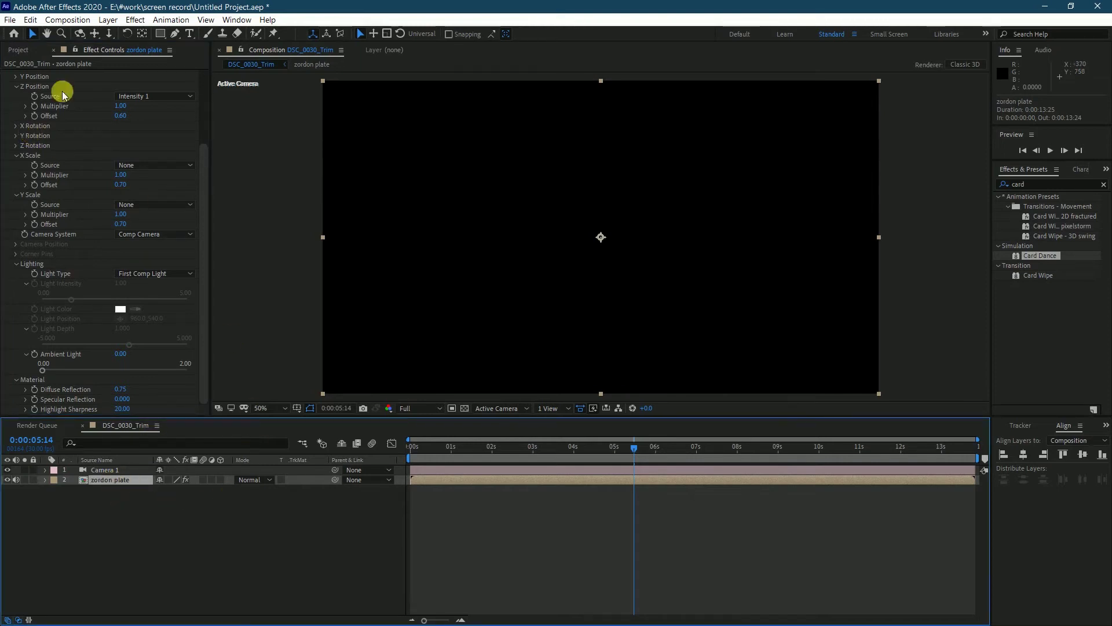
- Create a new light layer of type Point, Point Light 1
left_click(108, 19)
mouse_move(113, 35)
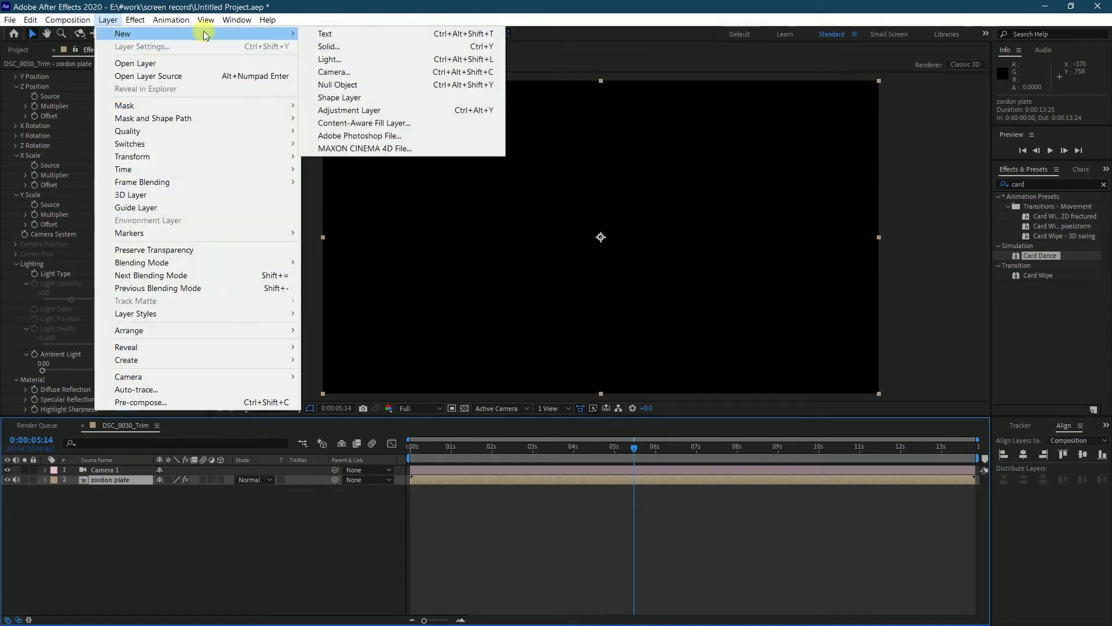
left_click(367, 60)
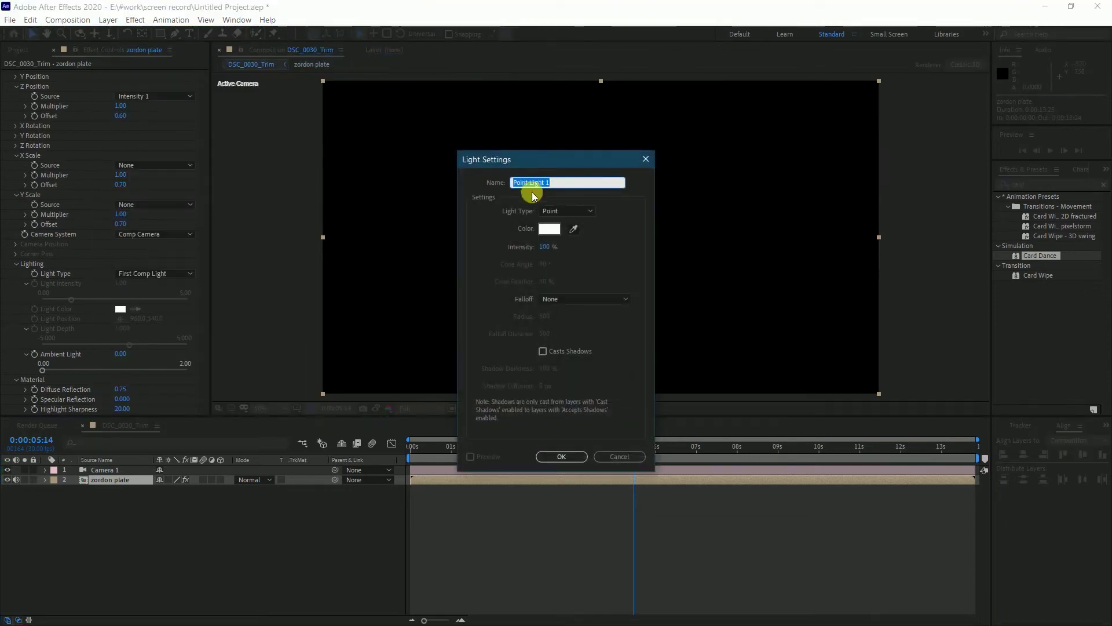
left_click(554, 212)
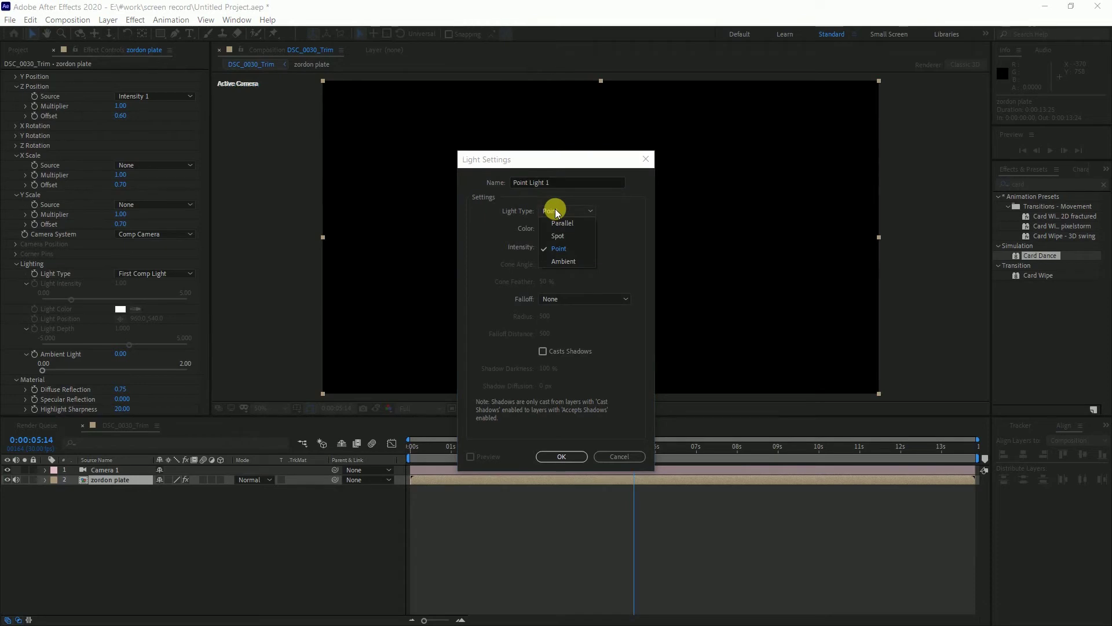
left_click(566, 249)
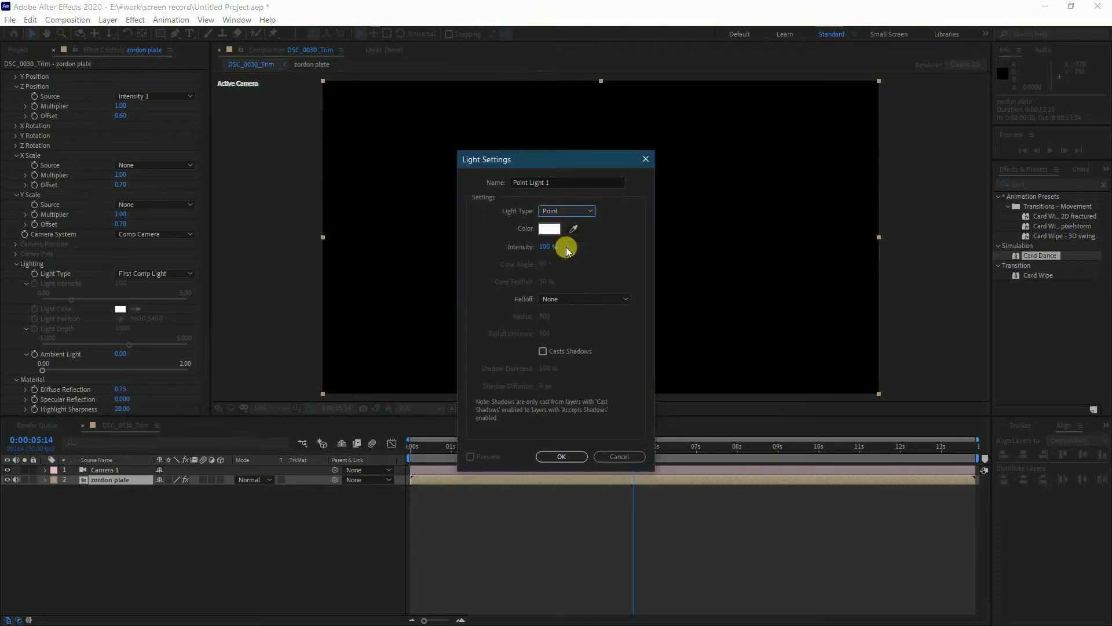
left_click(565, 457)
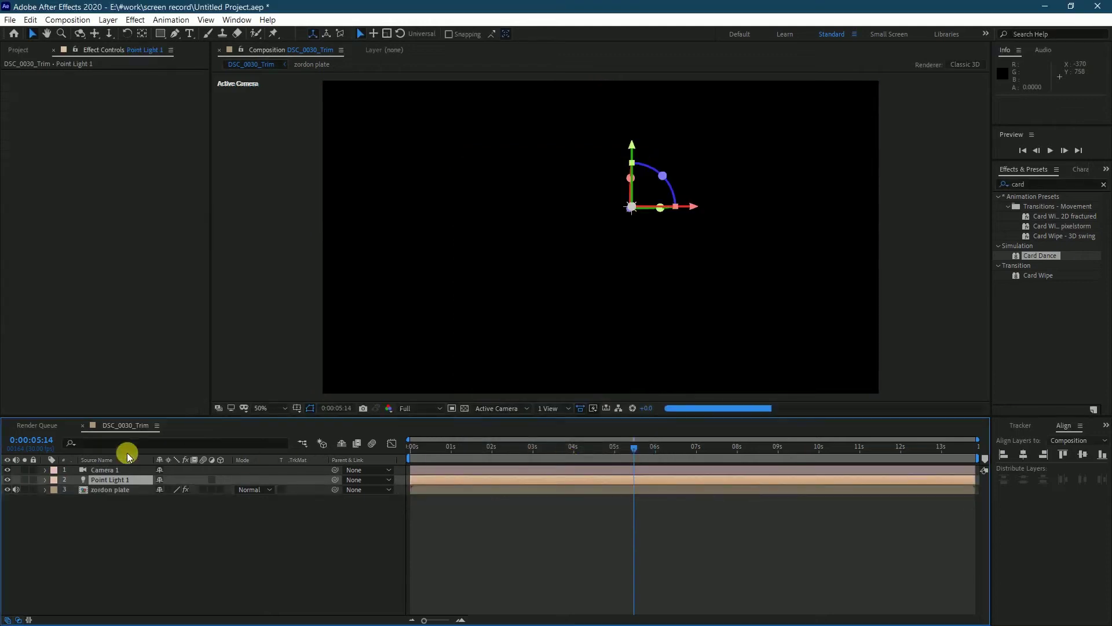
- Position the point light above the phone, to the upper right, at 947, 268, -1461.9
left_click_drag(635, 216, 675, 124)
left_click_drag(676, 203, 326, 74)
key("comma")
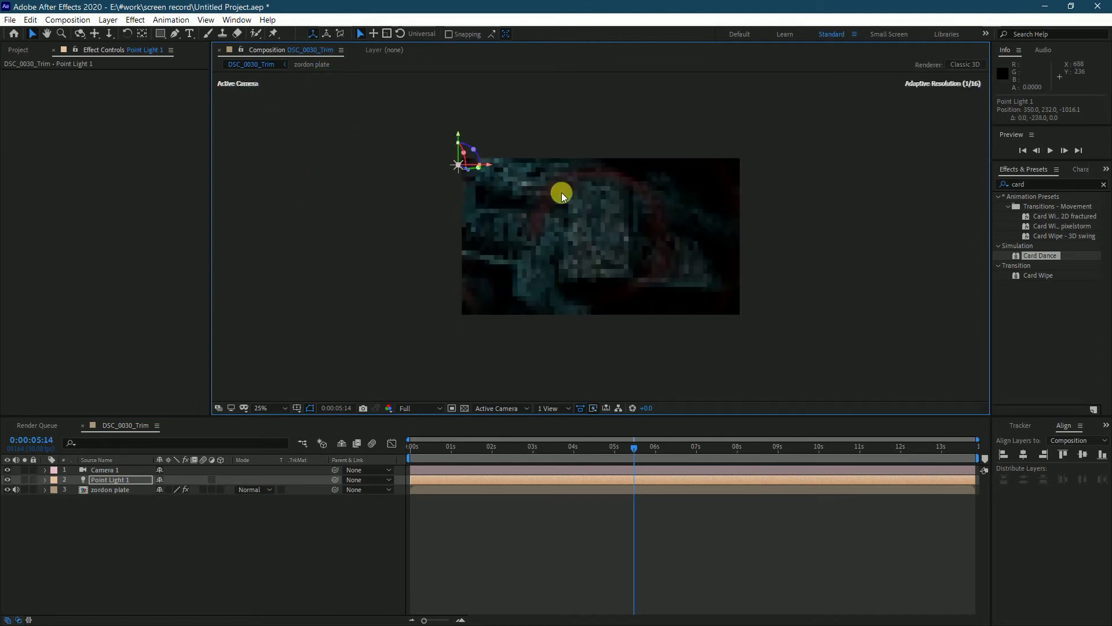
left_click_drag(477, 138, 631, 268)
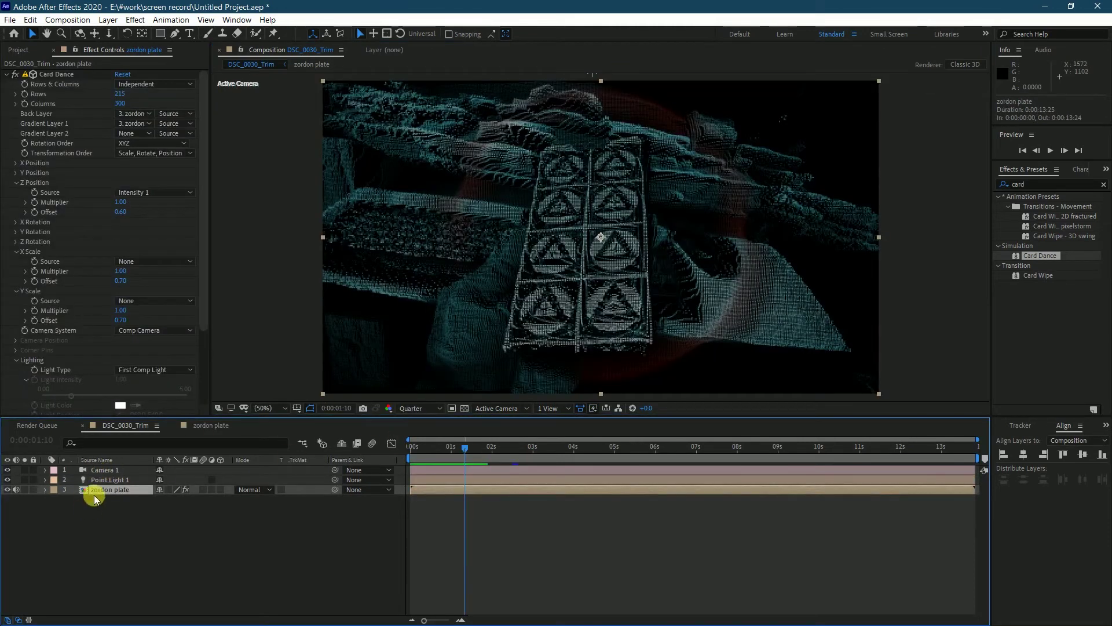
- Duplicate zordon plate, move the copy to the top of the stack and solo it
key("ctrl+d")
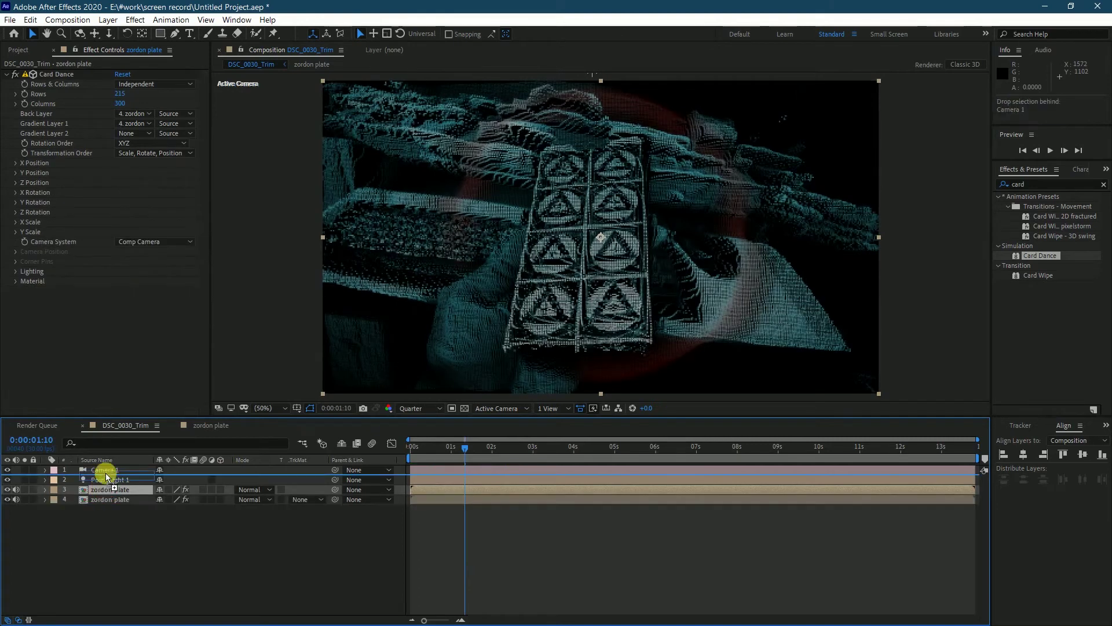
left_click_drag(114, 473, 107, 467)
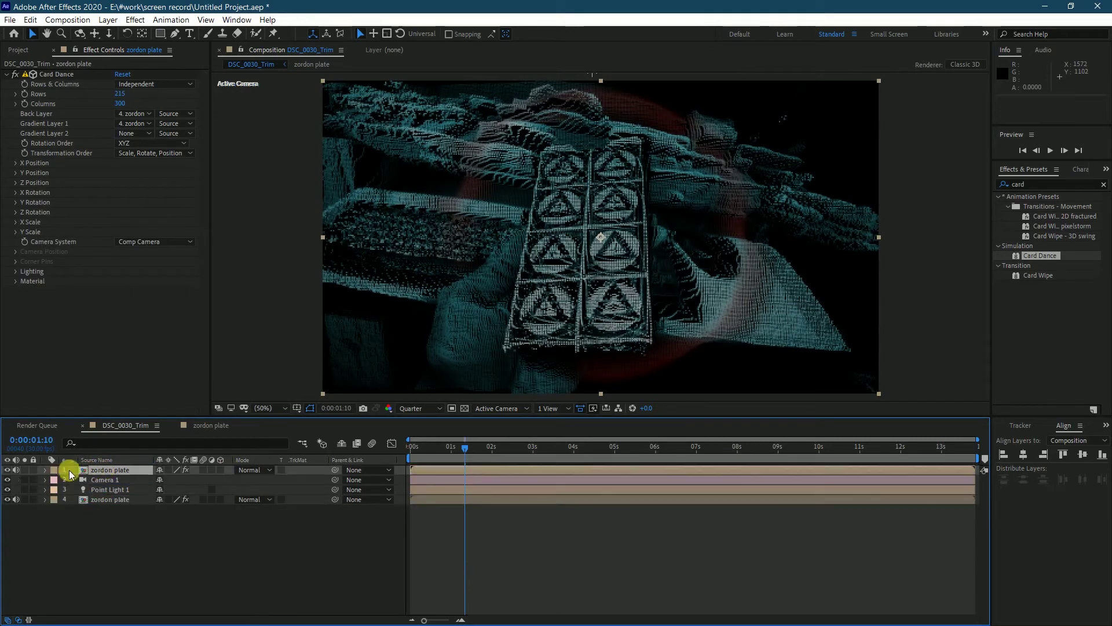
left_click(24, 470)
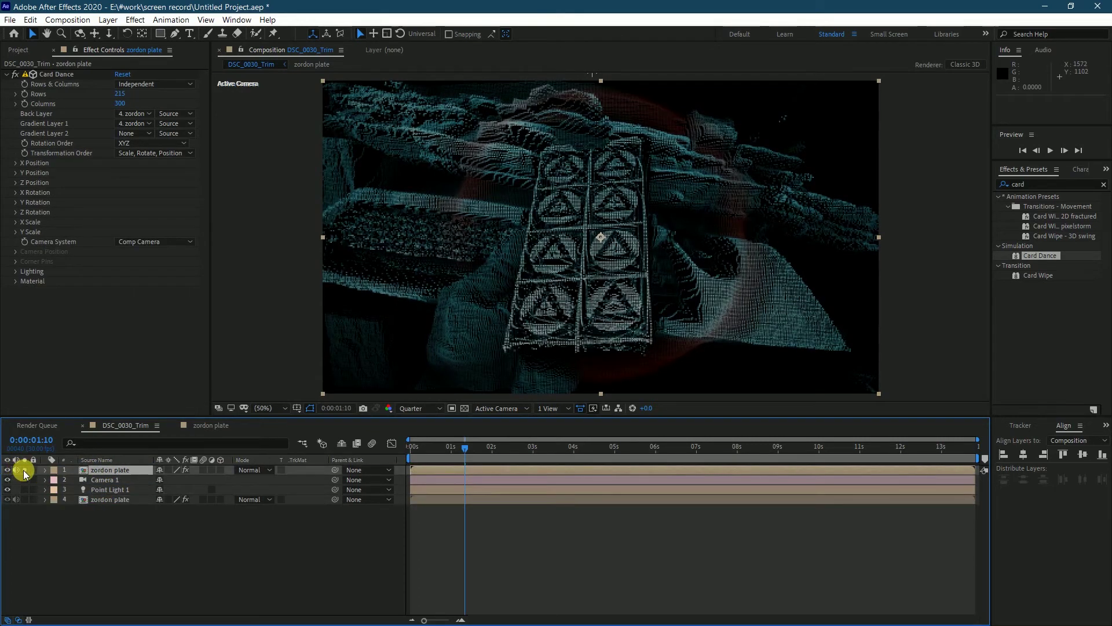
left_click(85, 475)
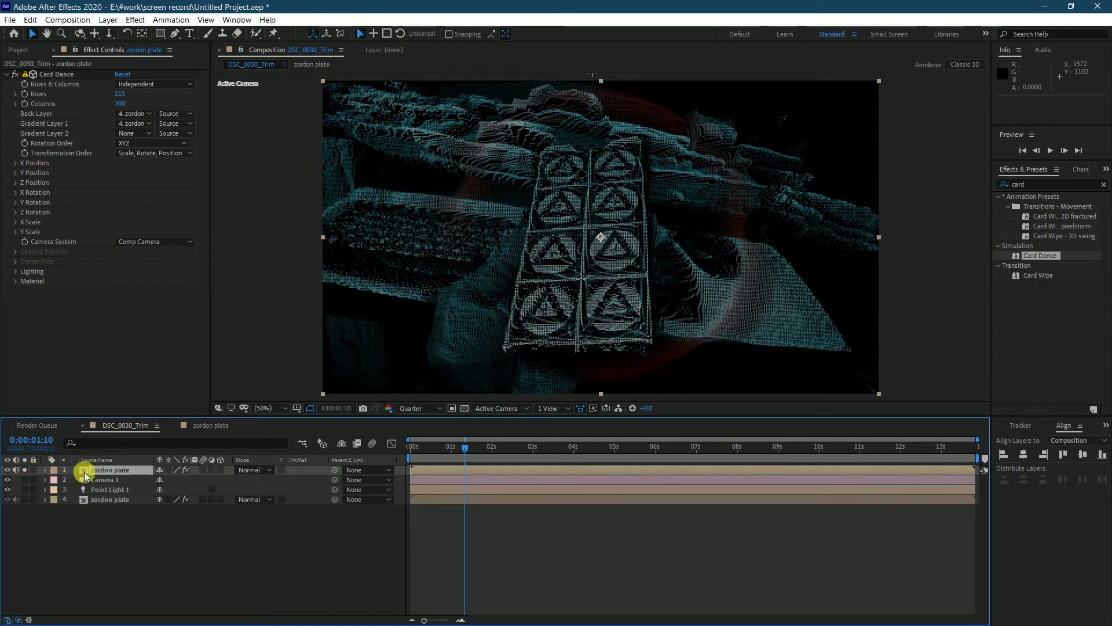
- Change the copy's Card Dance X Scale Offset to 0.20
left_click(15, 222)
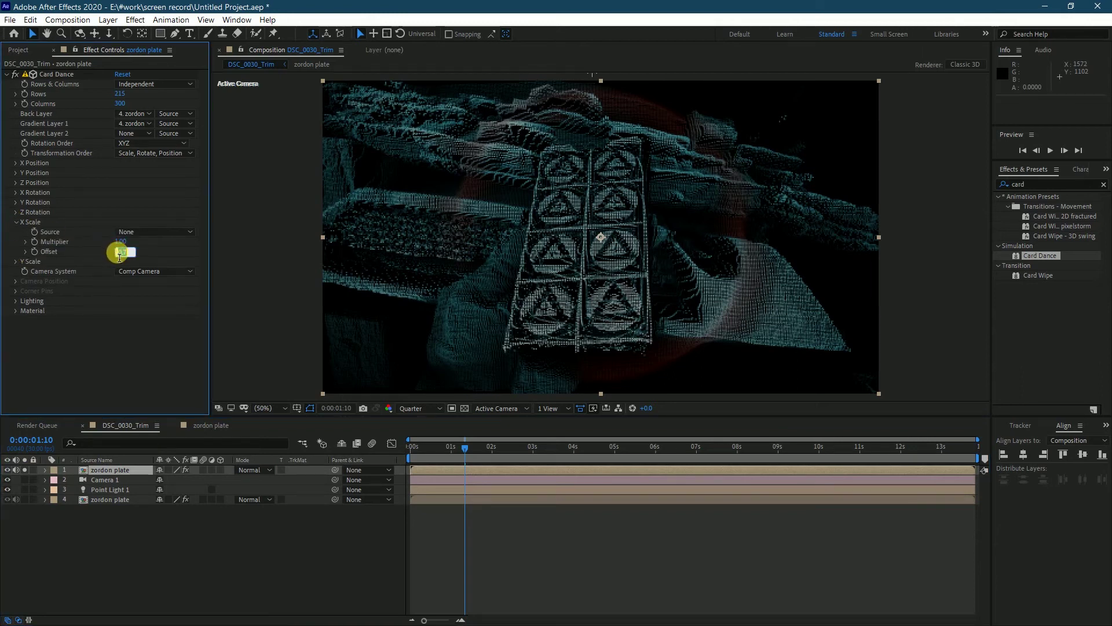
key("BackSpace")
type(".2")
left_click(114, 249)
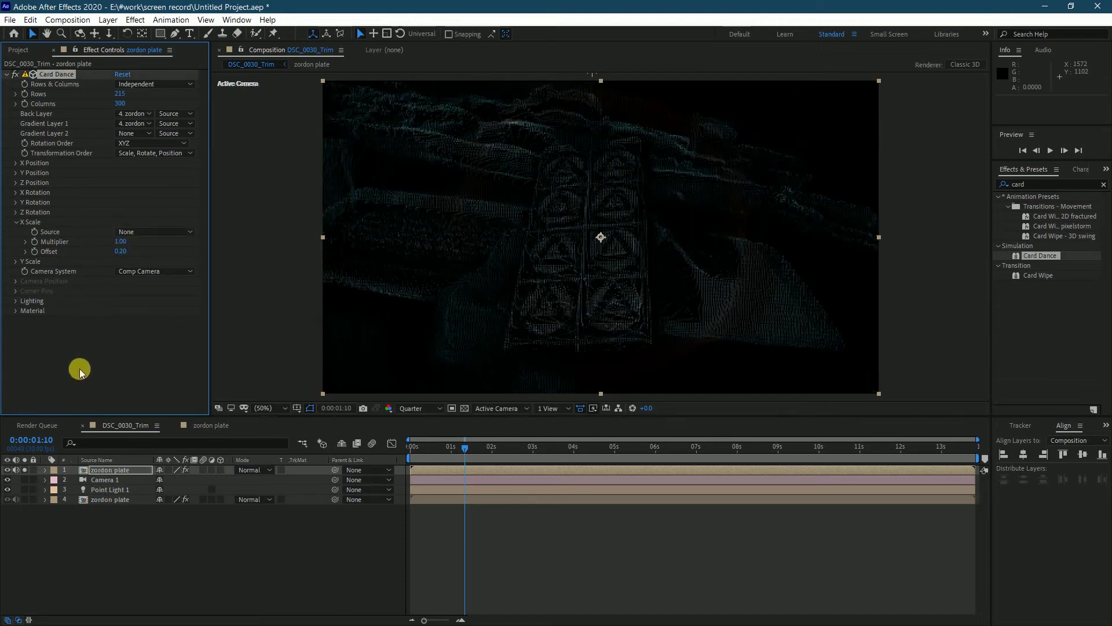
- Apply Fast Box Blur to the top zordon plate copy and turn off its solo
left_click(1042, 187)
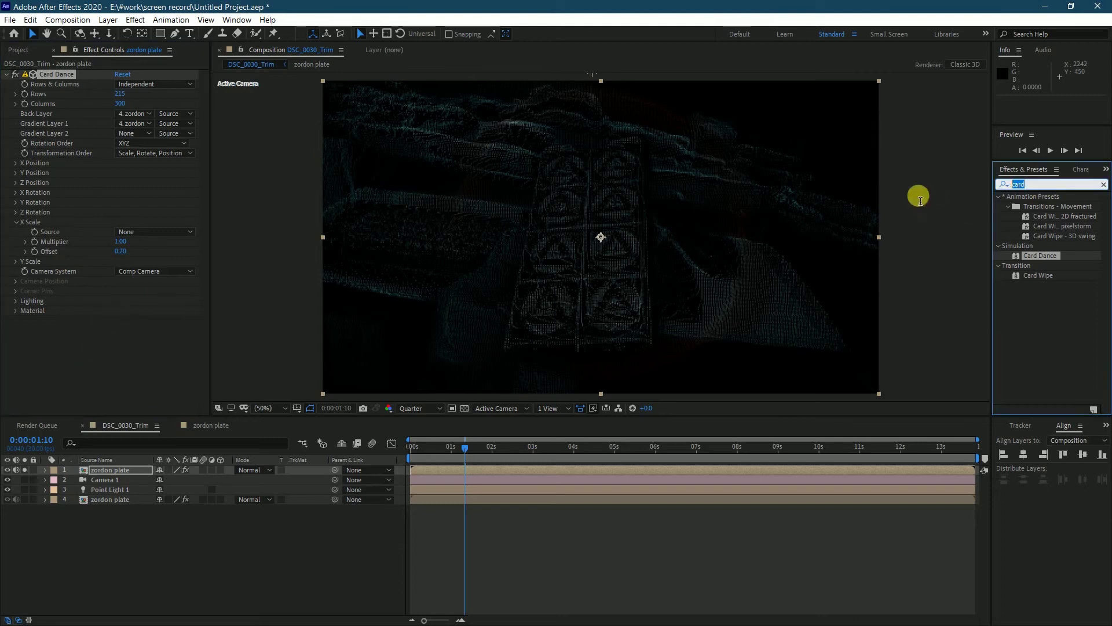
type("fast")
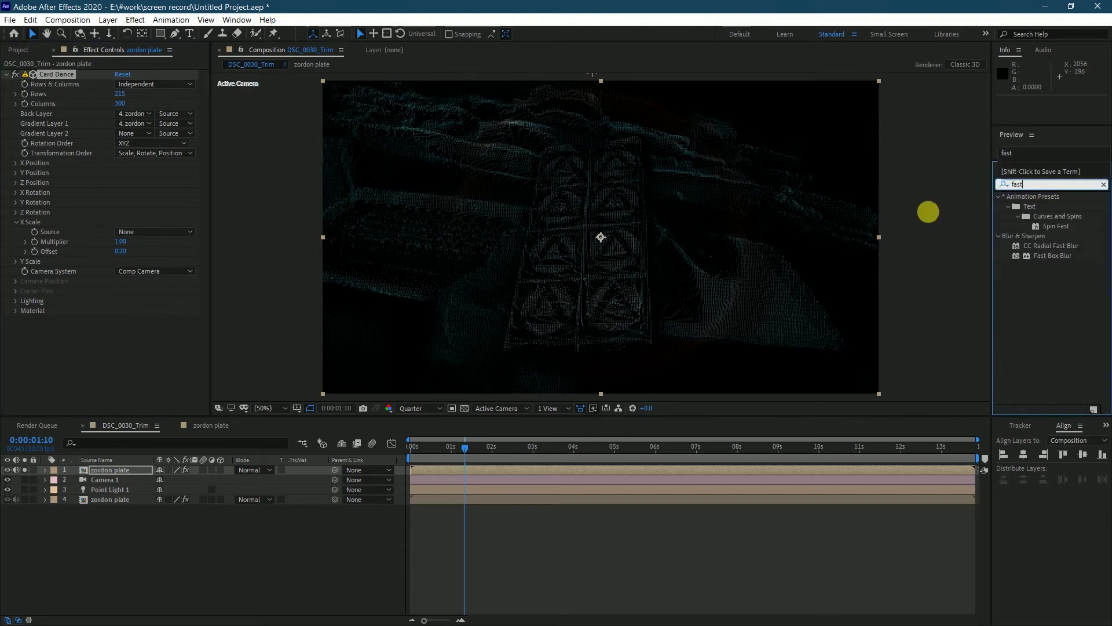
left_click_drag(1051, 261, 112, 365)
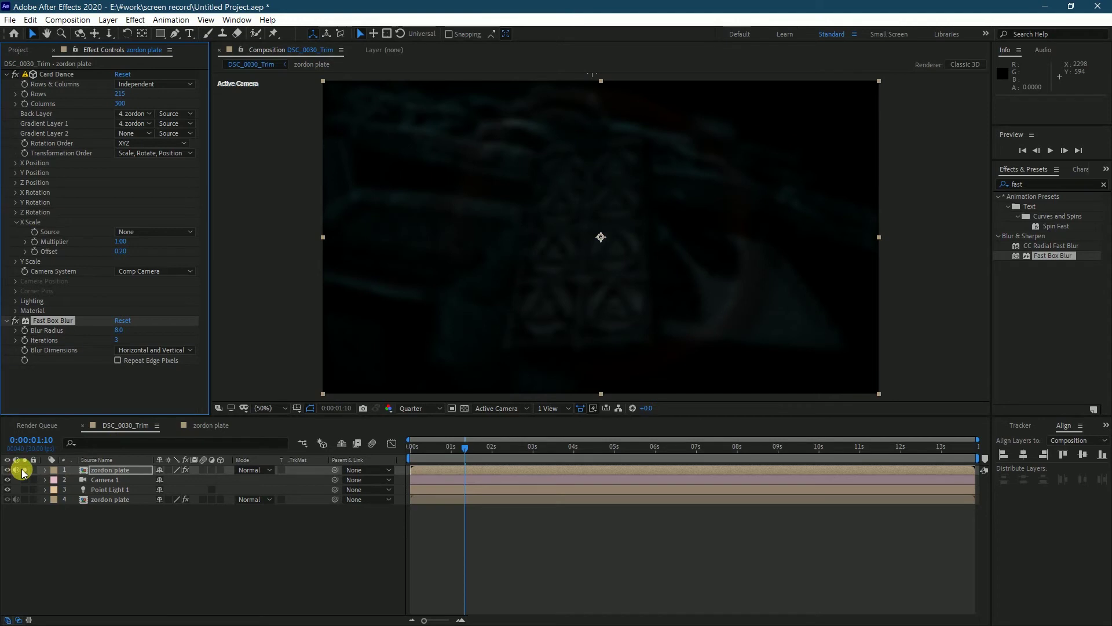
left_click(23, 471)
left_click(104, 470)
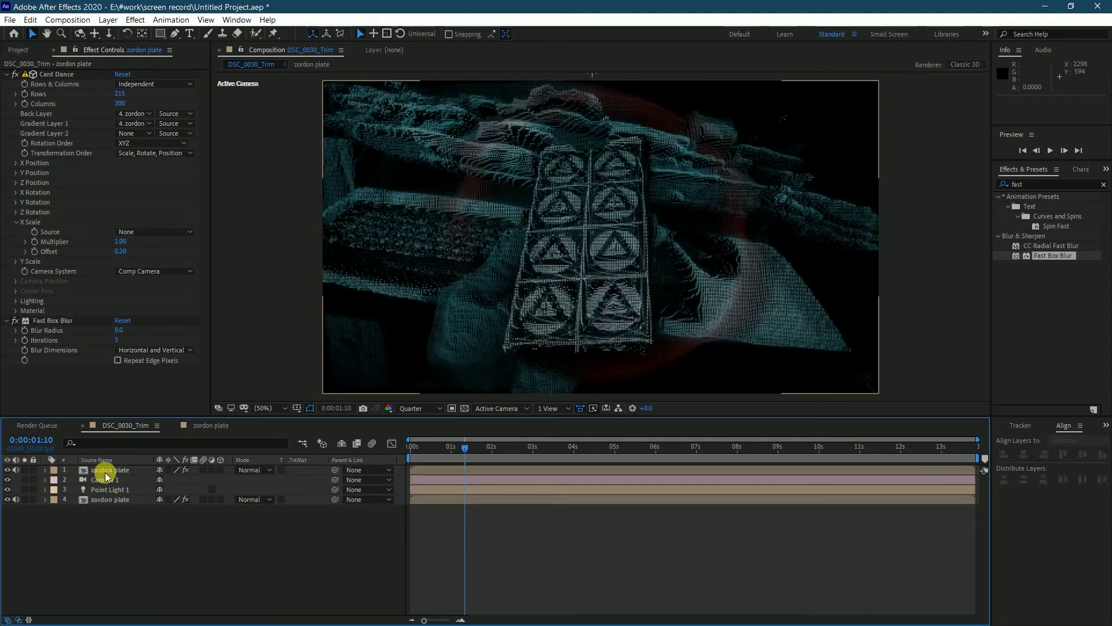
- Search 'gradi' and apply Gradient Ramp to the top zordon plate copy
left_click(1030, 185)
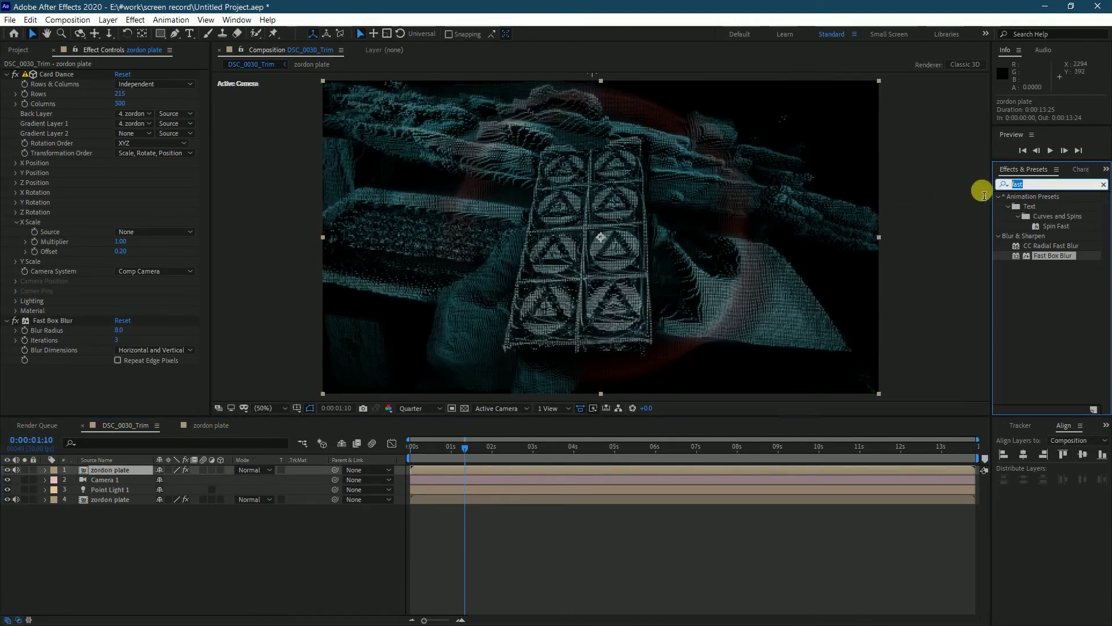
type("gradie")
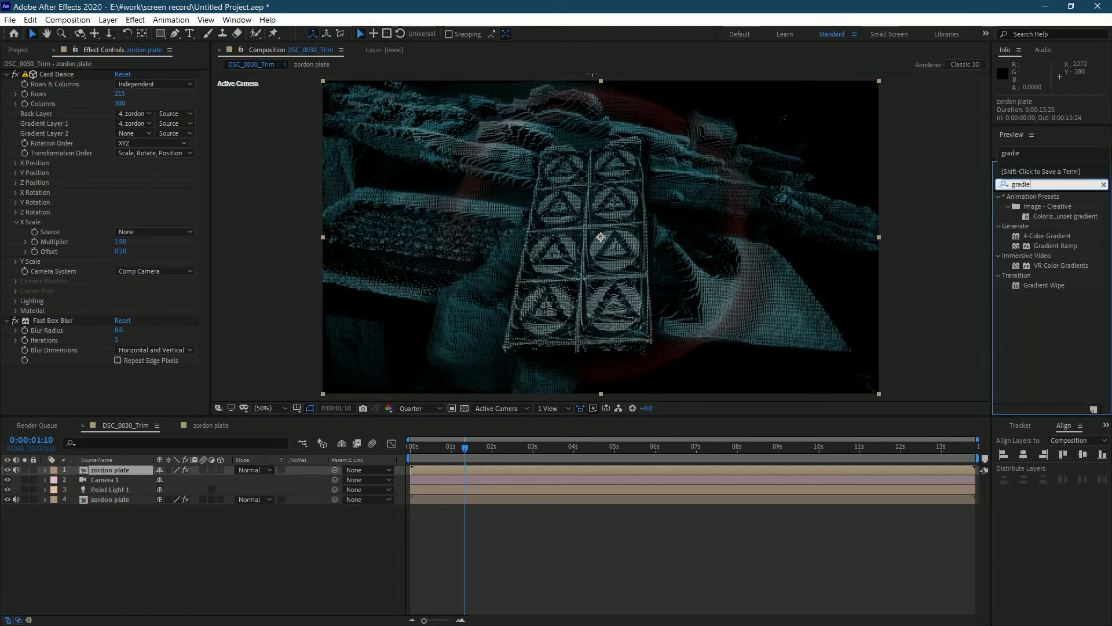
left_click_drag(1038, 246, 137, 405)
- Set the ramp's start colour to 008AFF and end colour to 406A8D
left_click(120, 350)
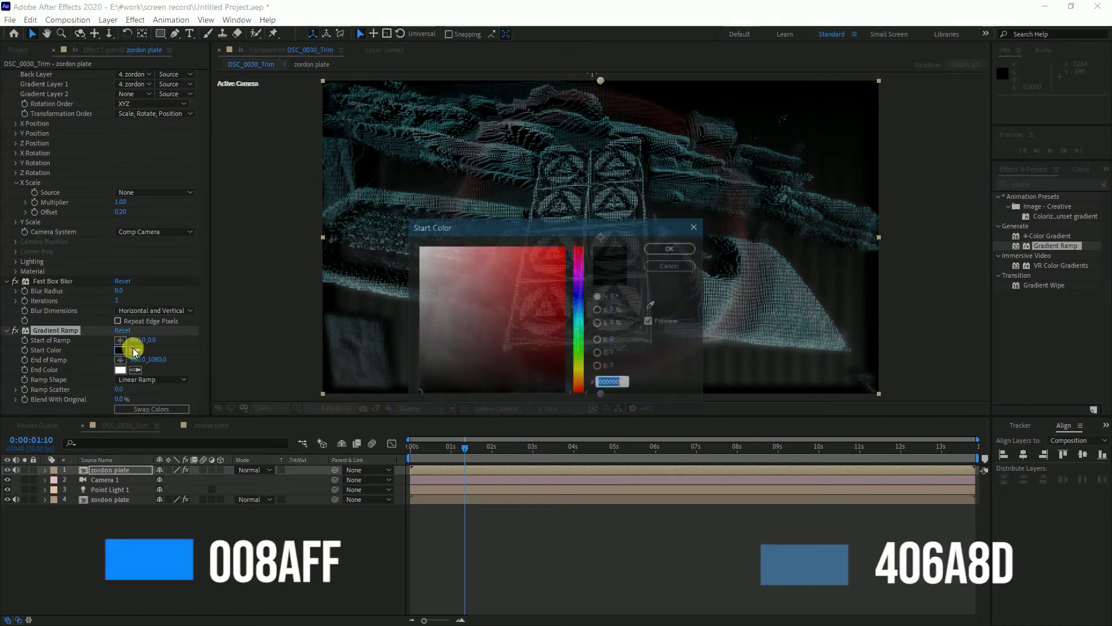
left_click(580, 312)
left_click(564, 247)
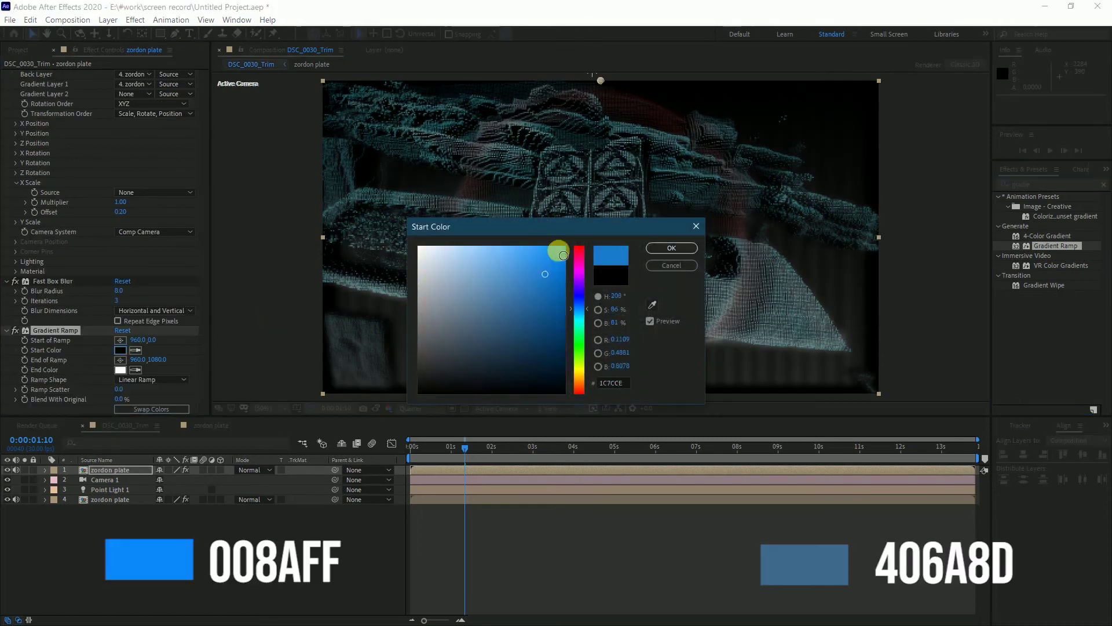
left_click(676, 250)
left_click(121, 370)
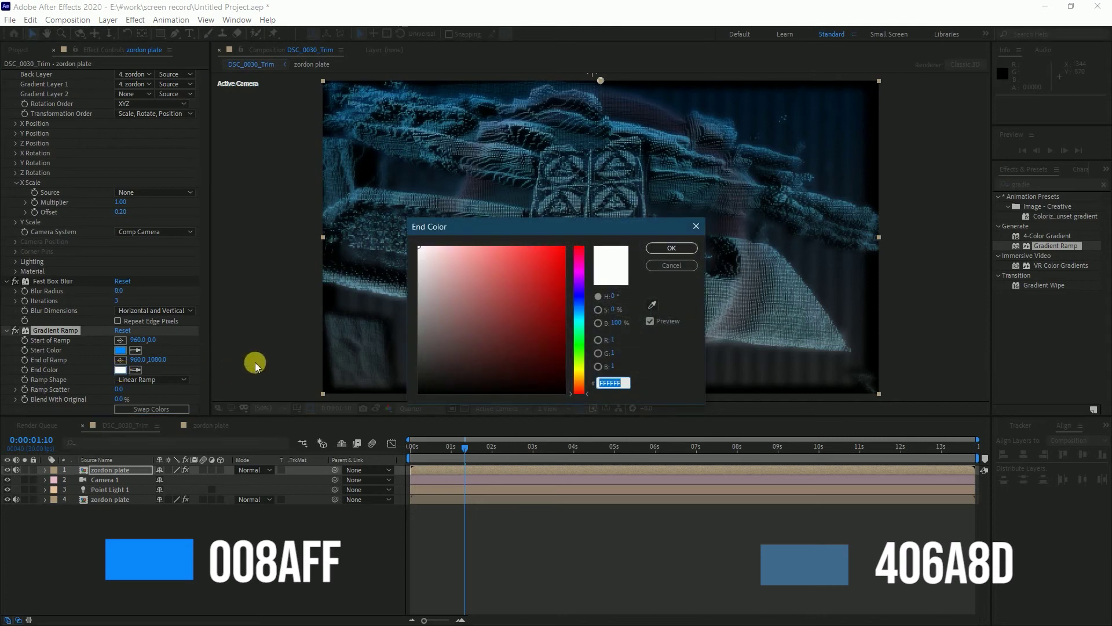
left_click_drag(537, 296, 499, 312)
left_click(580, 298)
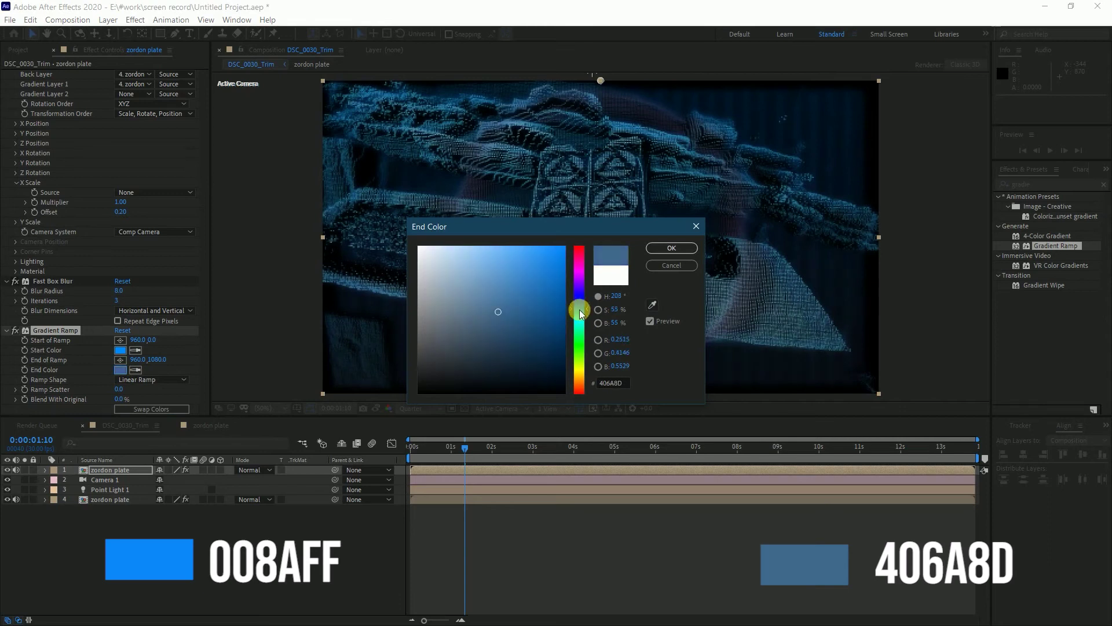
left_click(660, 249)
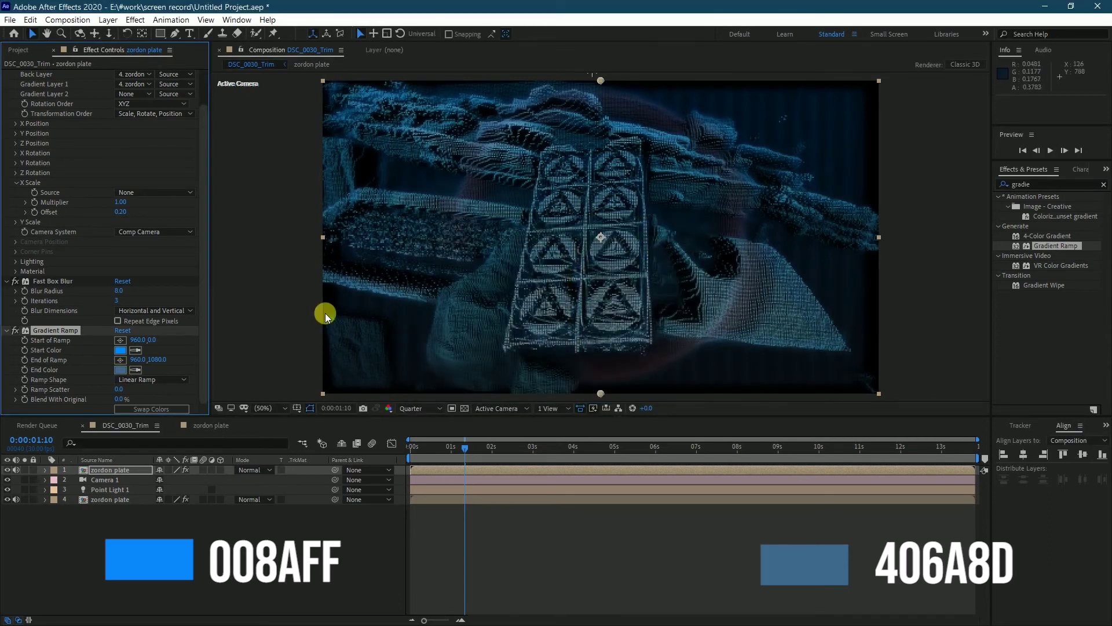
- Place the Gradient Ramp start point at the frame's top-left corner
left_click(120, 341)
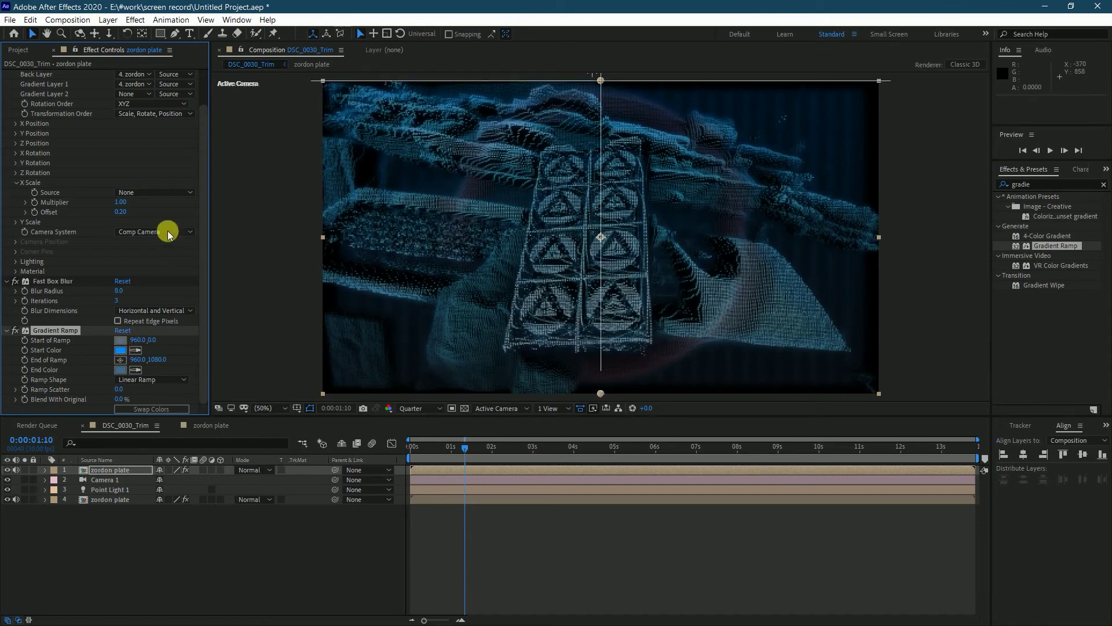
left_click(315, 87)
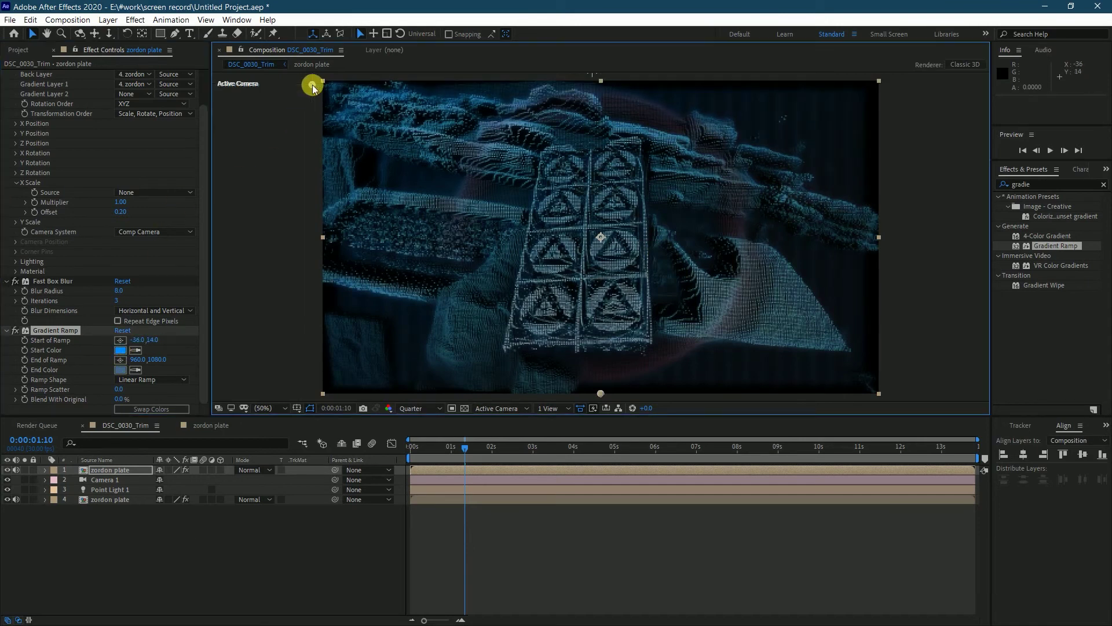
left_click(120, 360)
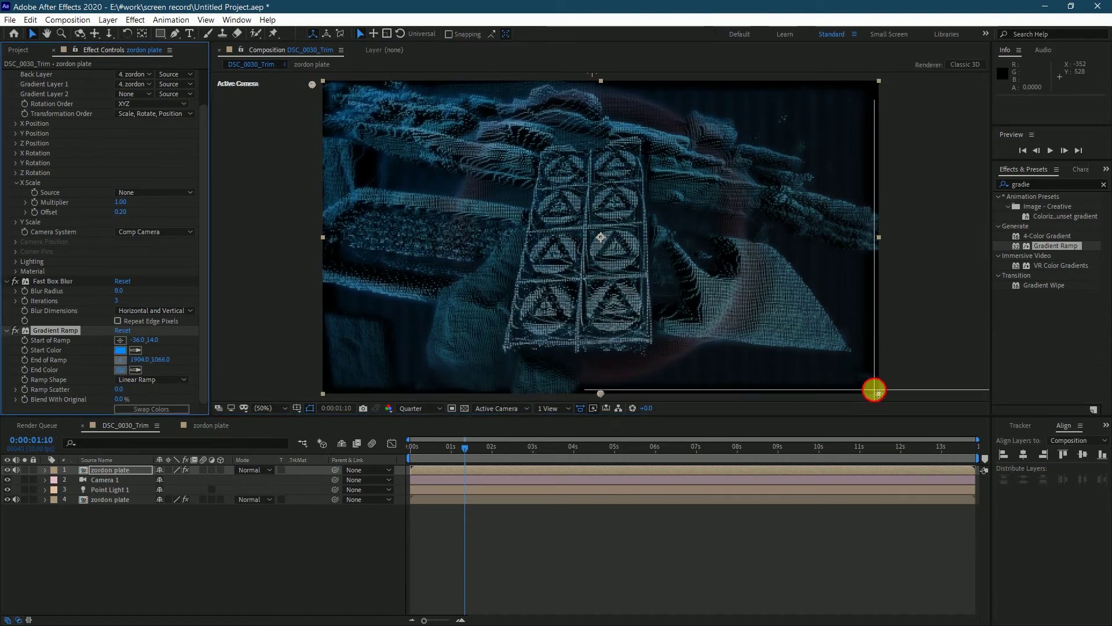
- Put the ramp end at the bottom-right corner and set the layer's blend mode to Add
left_click(875, 391)
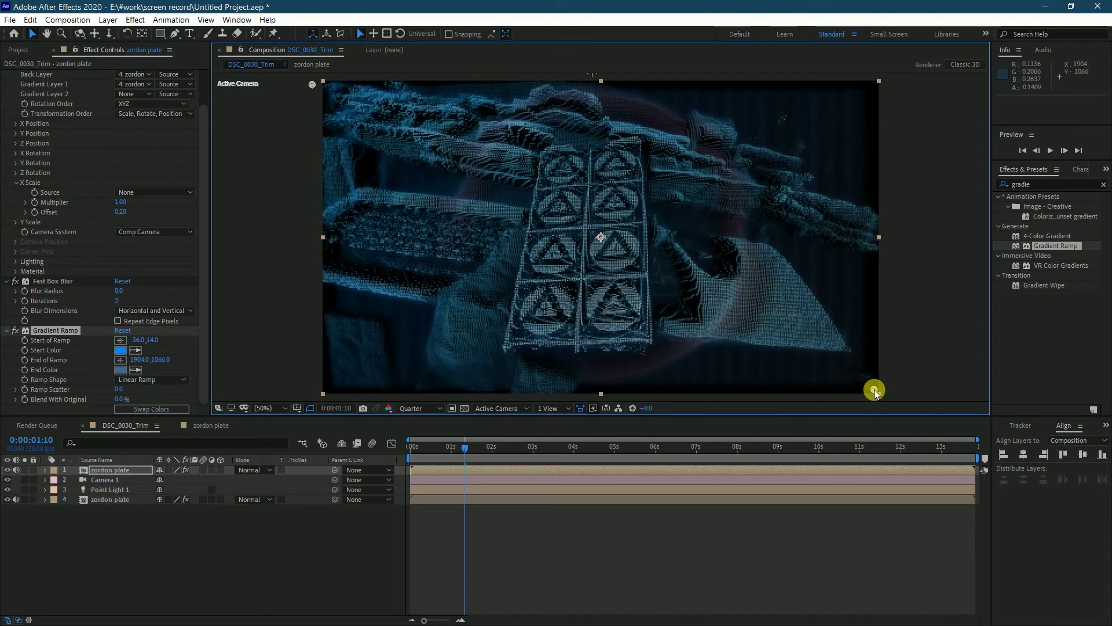
left_click(254, 471)
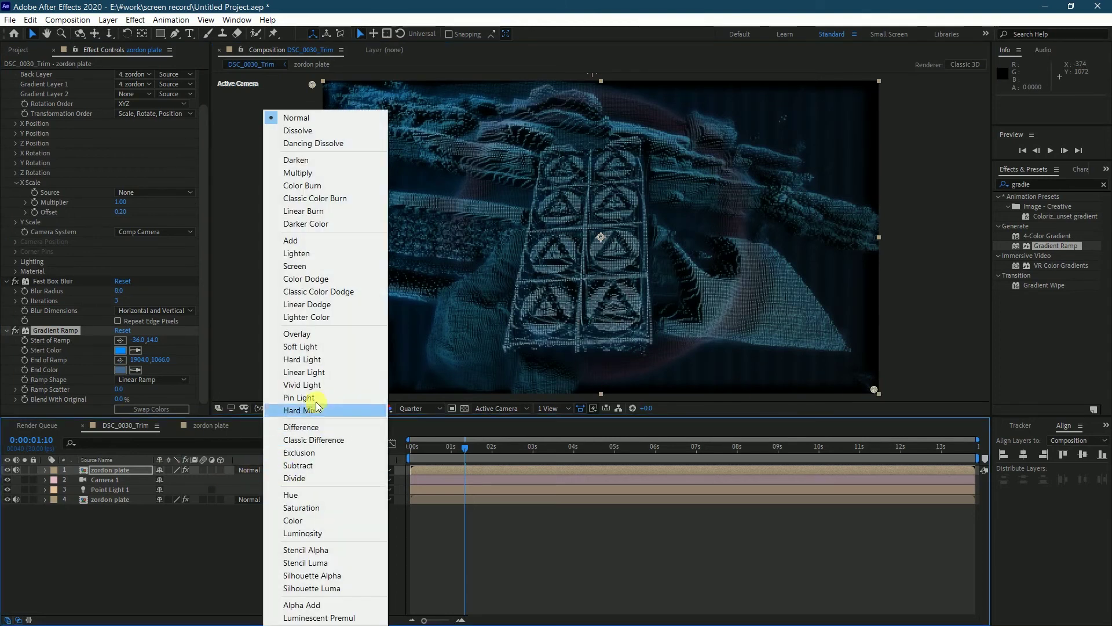
left_click(292, 241)
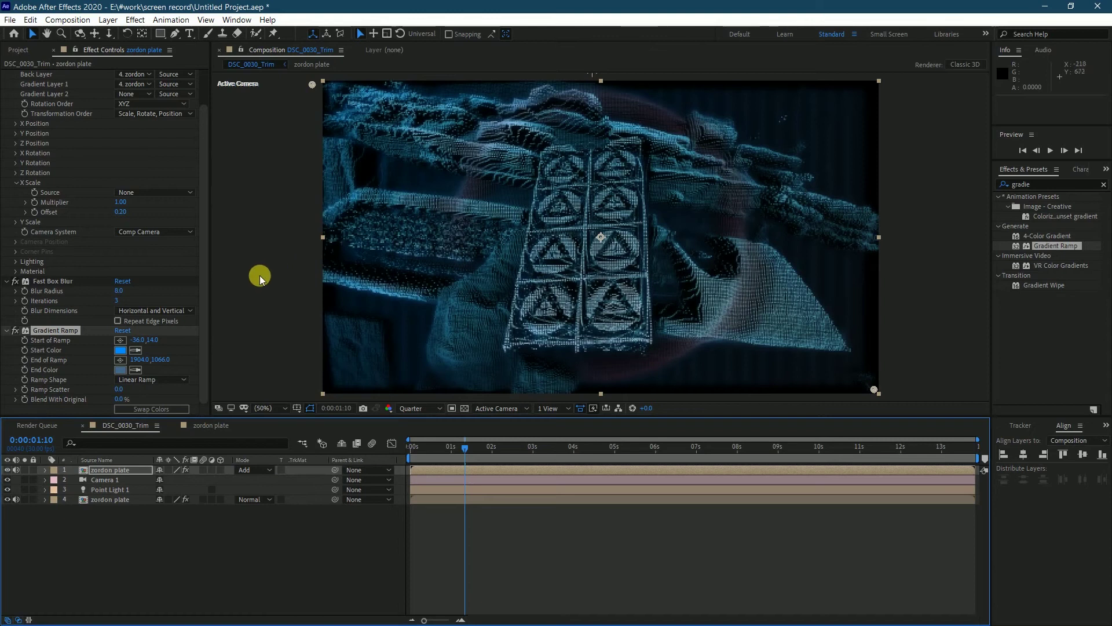
- Toggle the top layer's visibility to compare the look, then reselect it
left_click(7, 470)
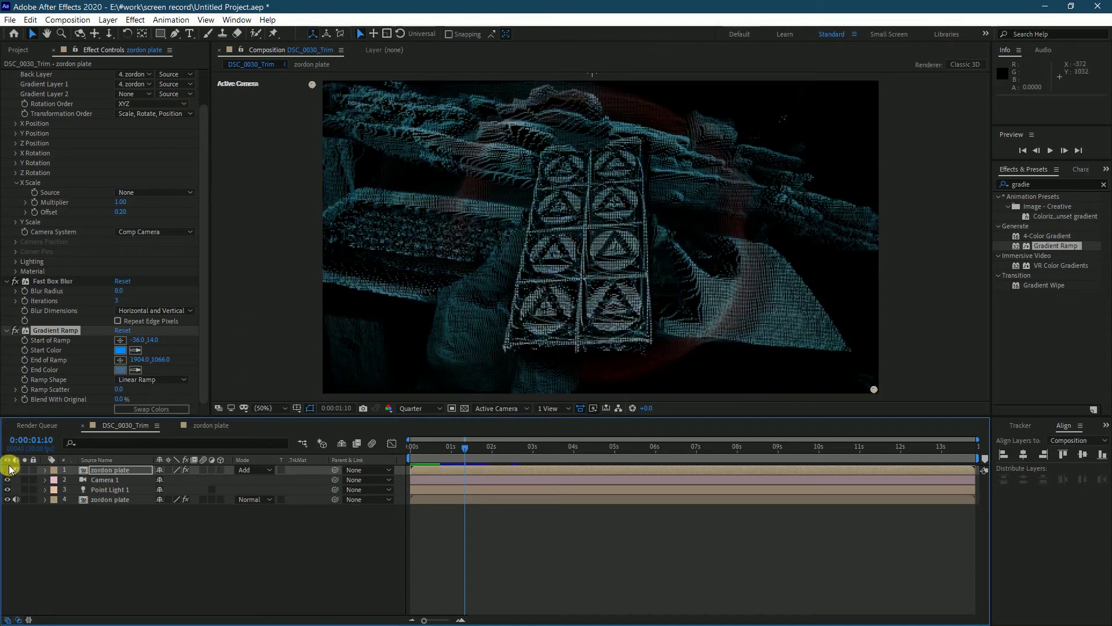
left_click(7, 470)
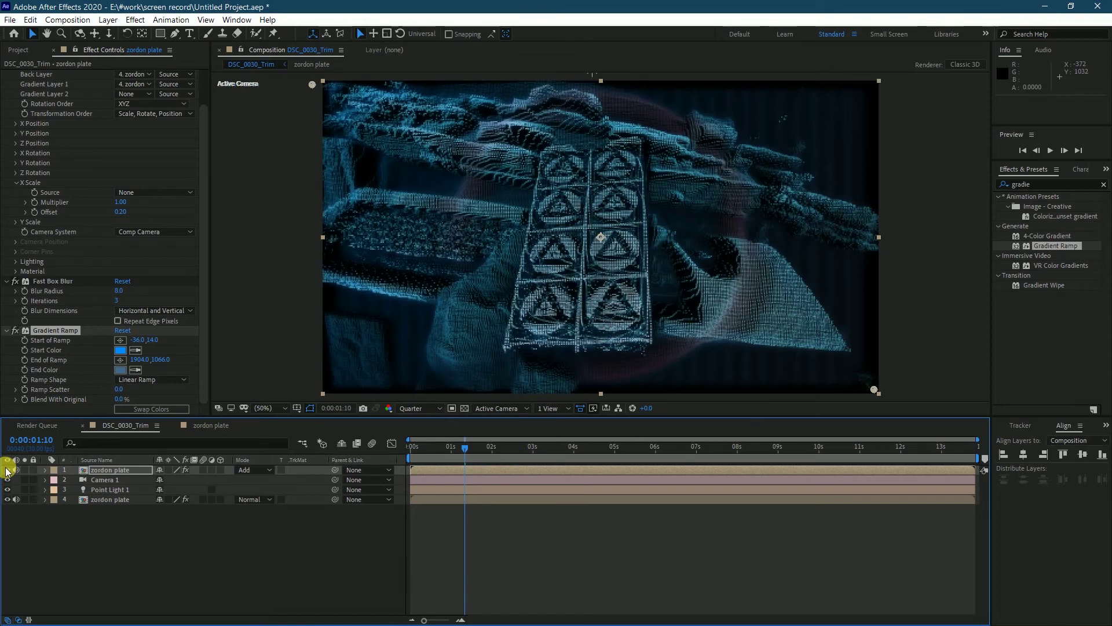
left_click(99, 519)
left_click(110, 470)
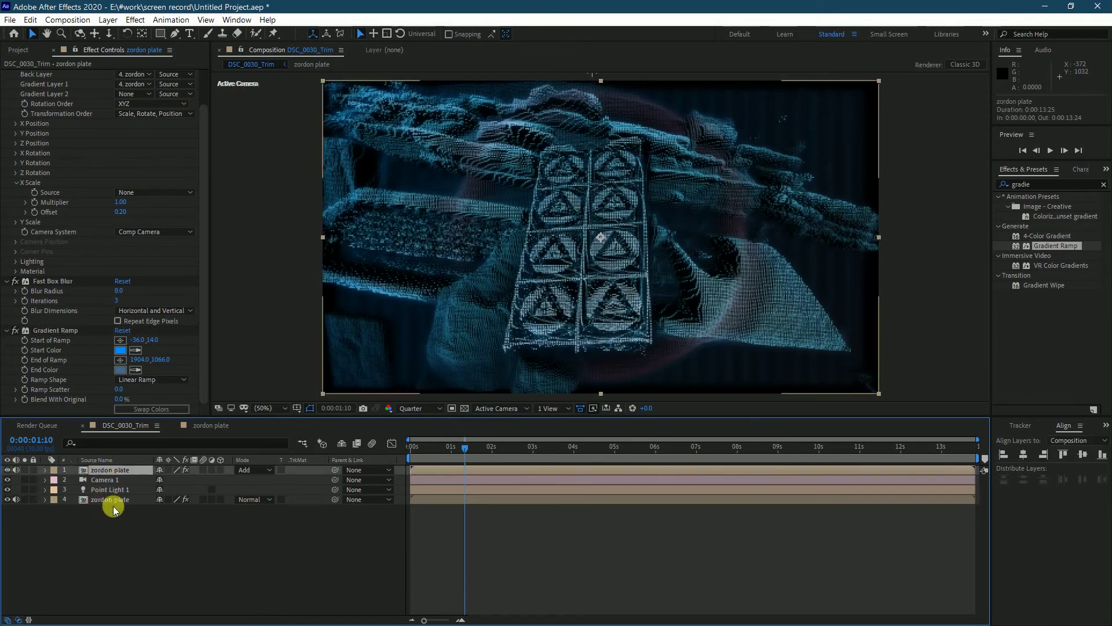
- Add a comp-sized black solid, Black Solid 1, at the top of the stack
right_click(128, 538)
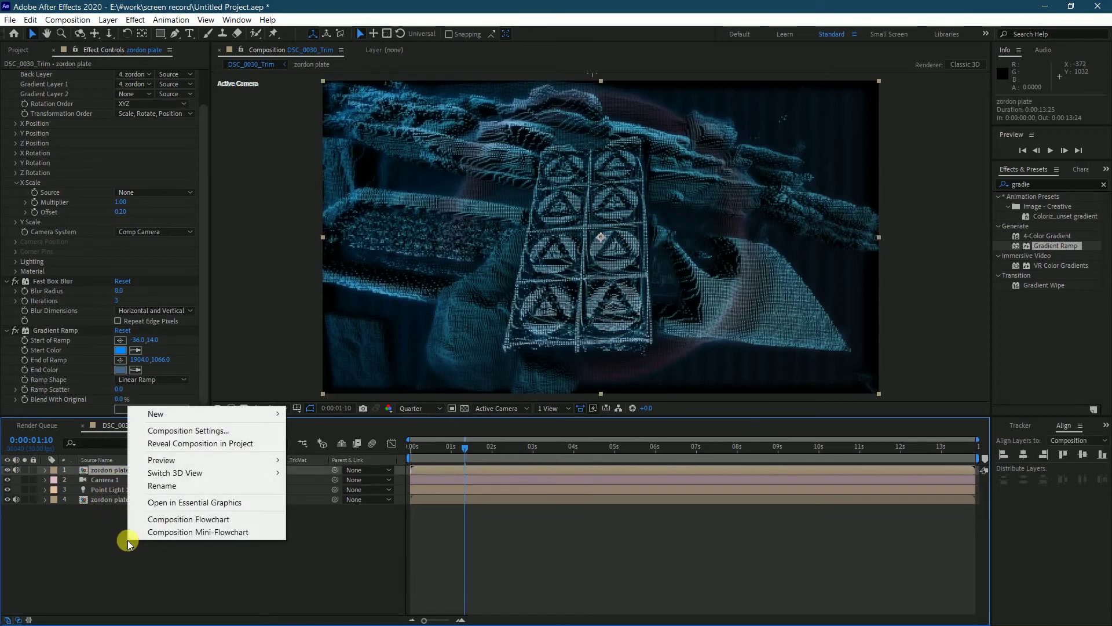
mouse_move(248, 413)
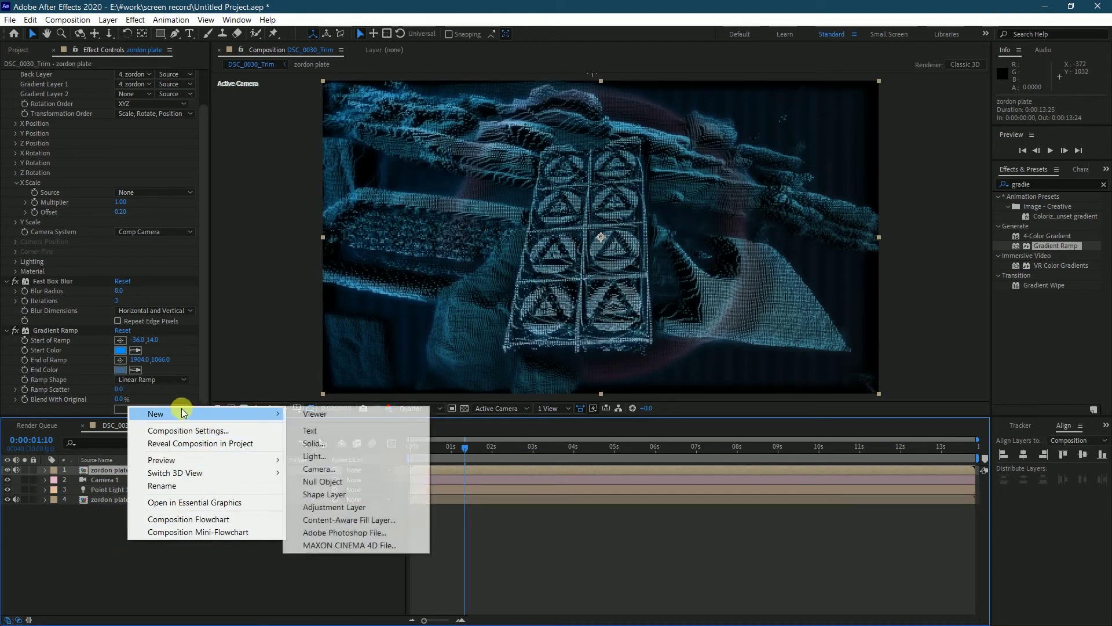
left_click(313, 443)
left_click(553, 390)
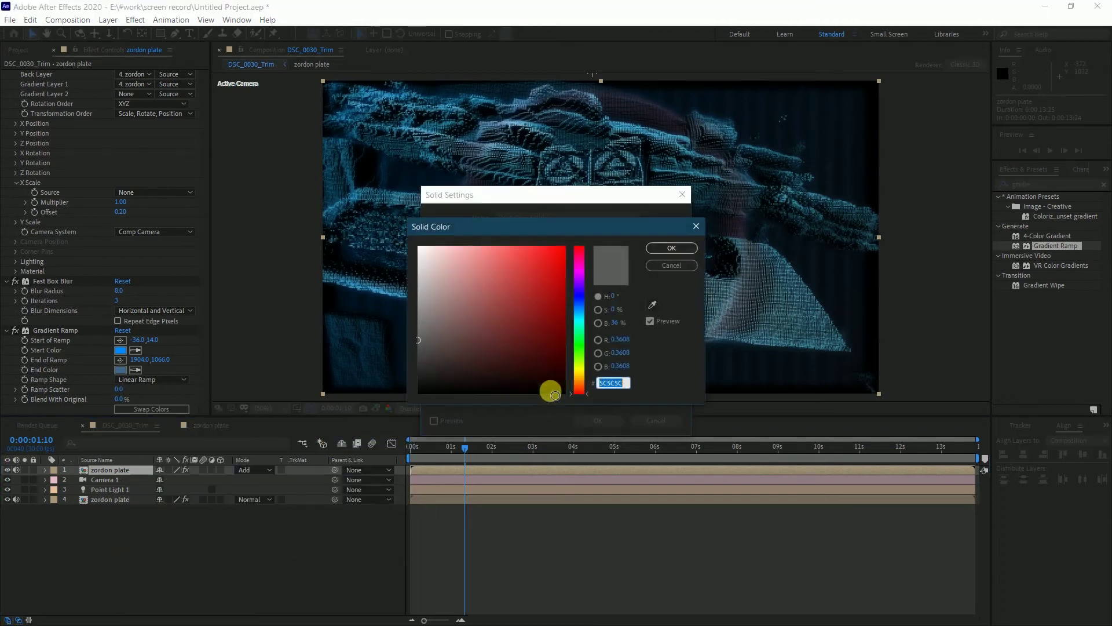
left_click(665, 250)
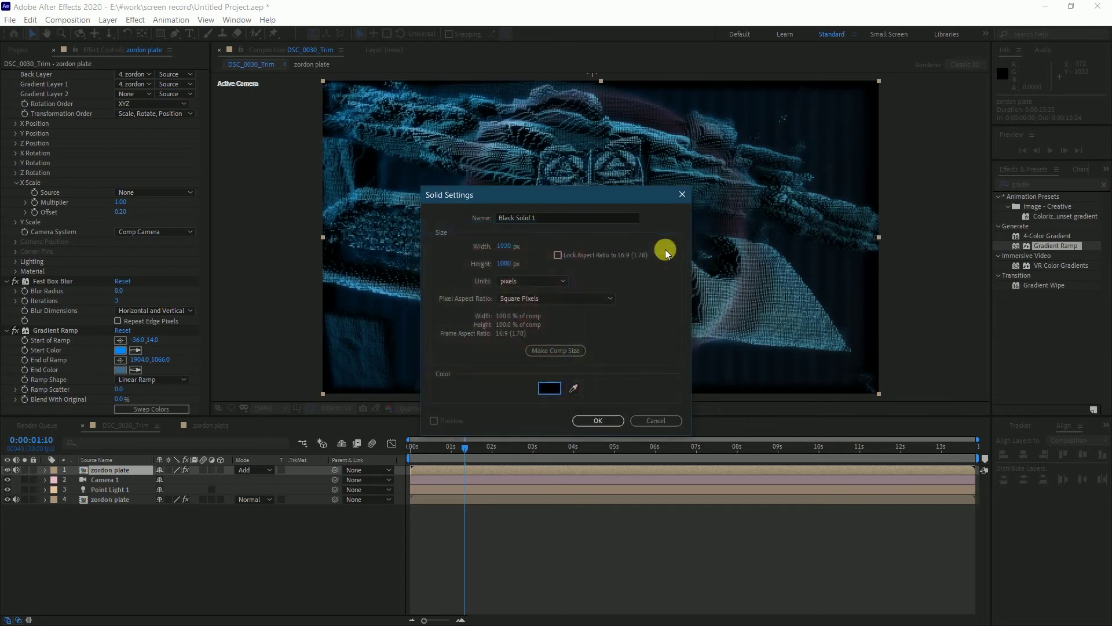
left_click(599, 421)
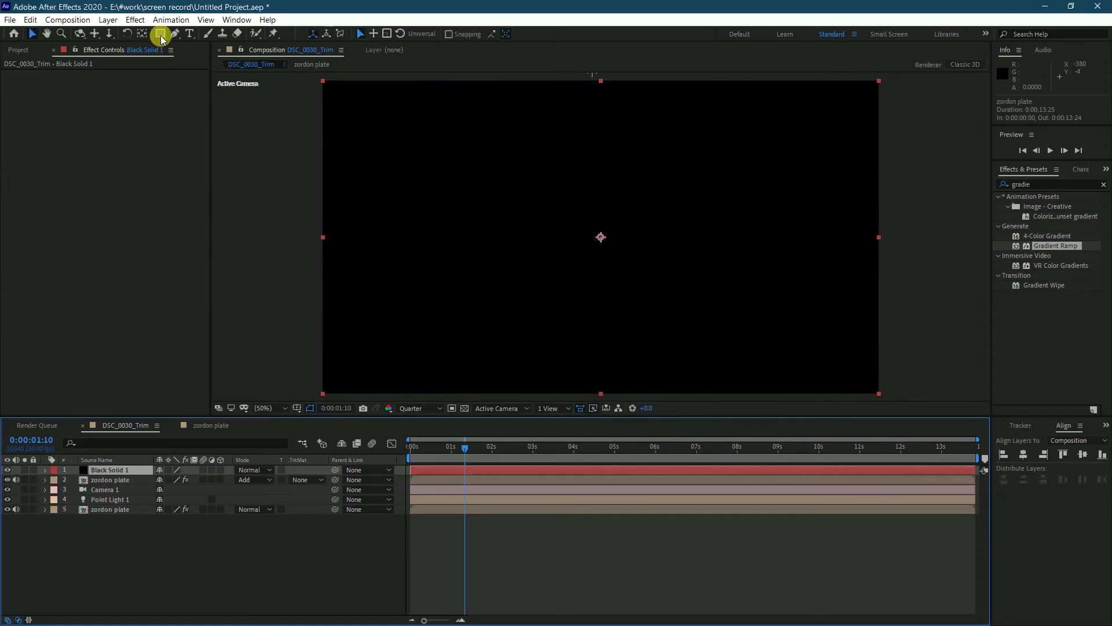
- Fit an ellipse mask to Black Solid 1 and set Mask 1 to Subtract
left_click_drag(161, 35, 179, 33)
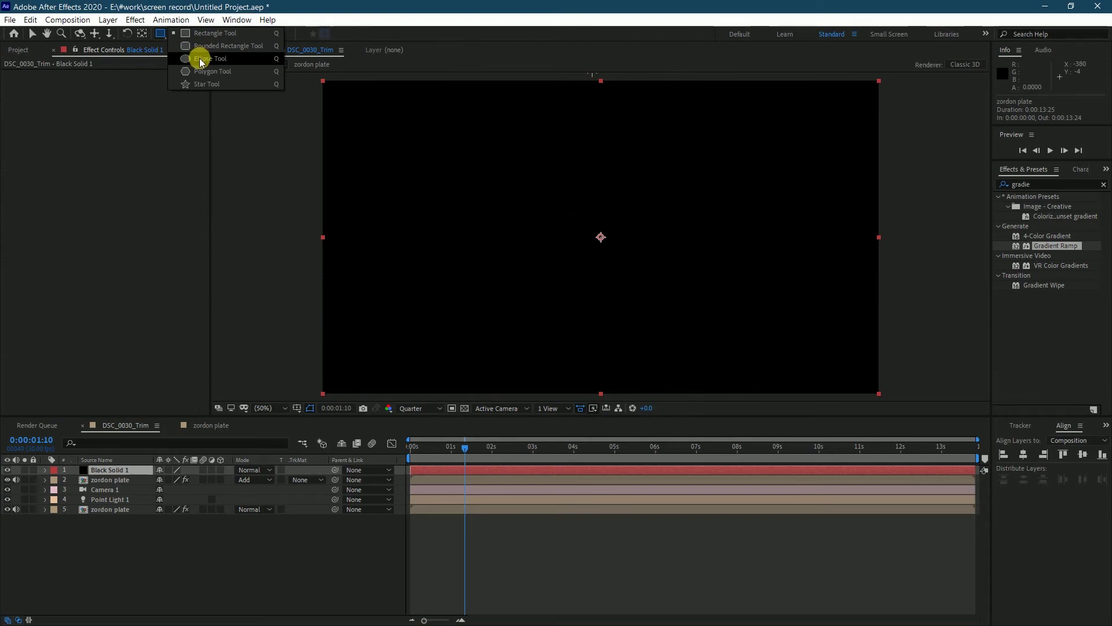
left_click(201, 59)
double_click(161, 35)
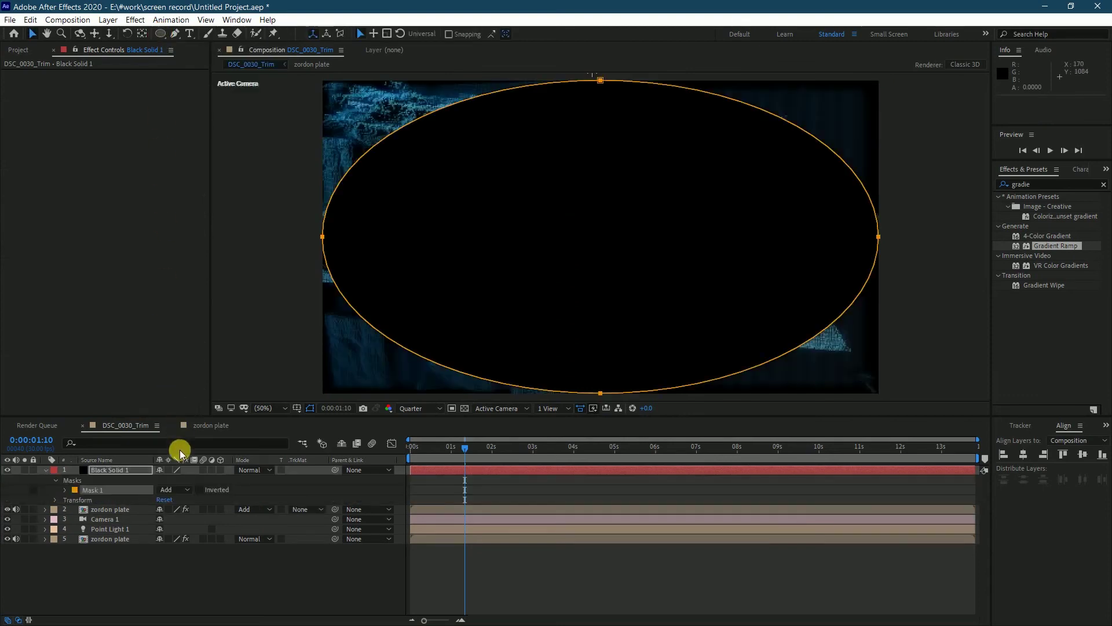
left_click(174, 494)
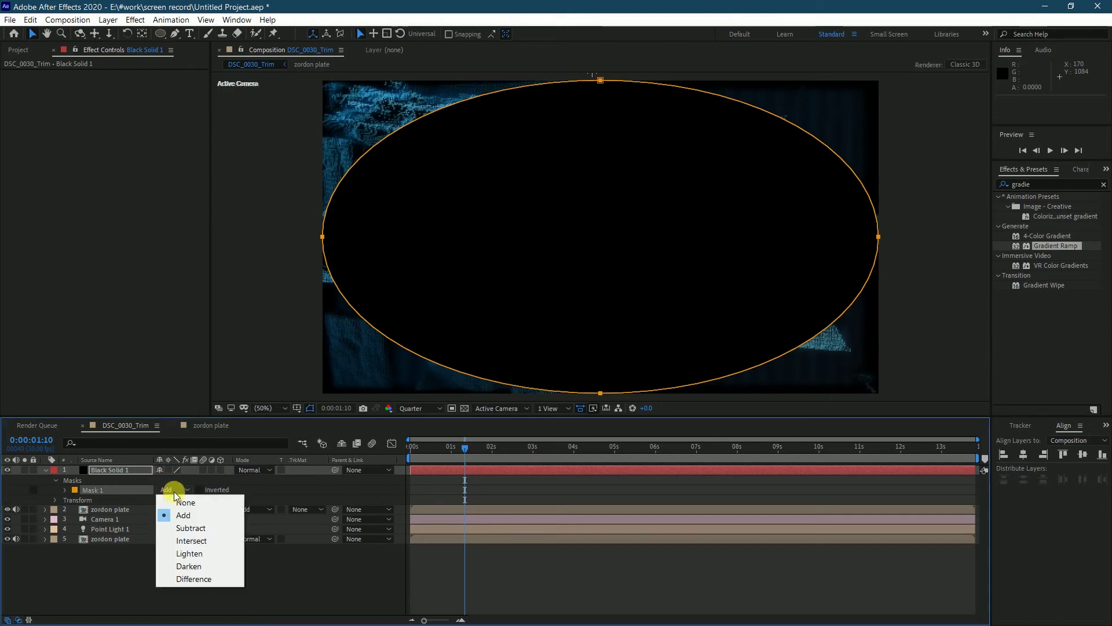
left_click(192, 528)
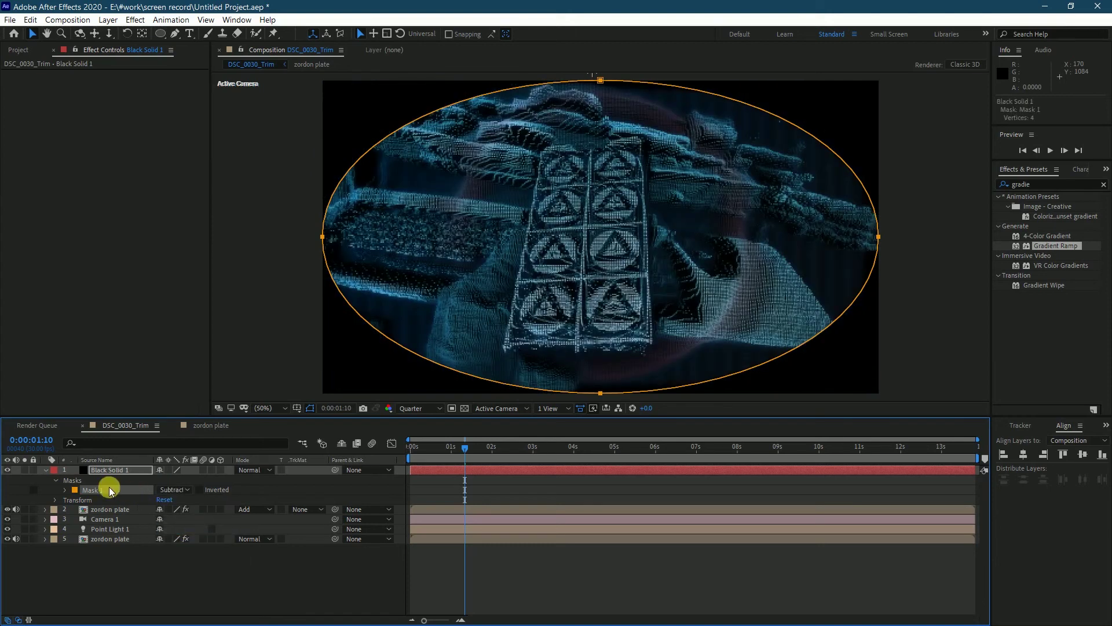
- Feather the ellipse mask to about 432 for a soft vignette edge
key("f")
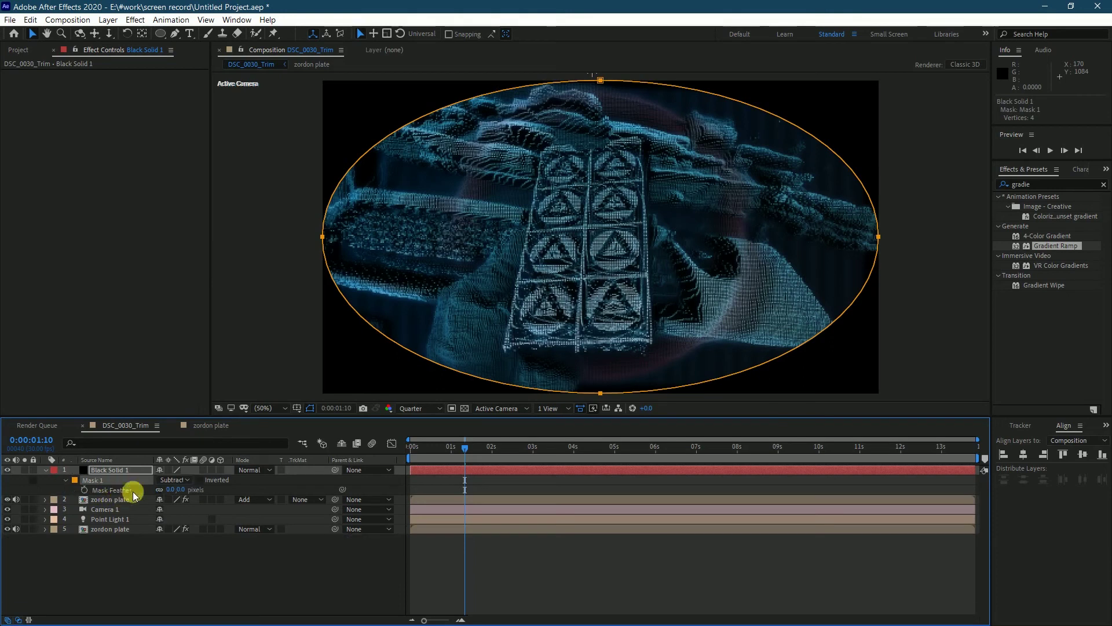
left_click_drag(174, 491, 450, 515)
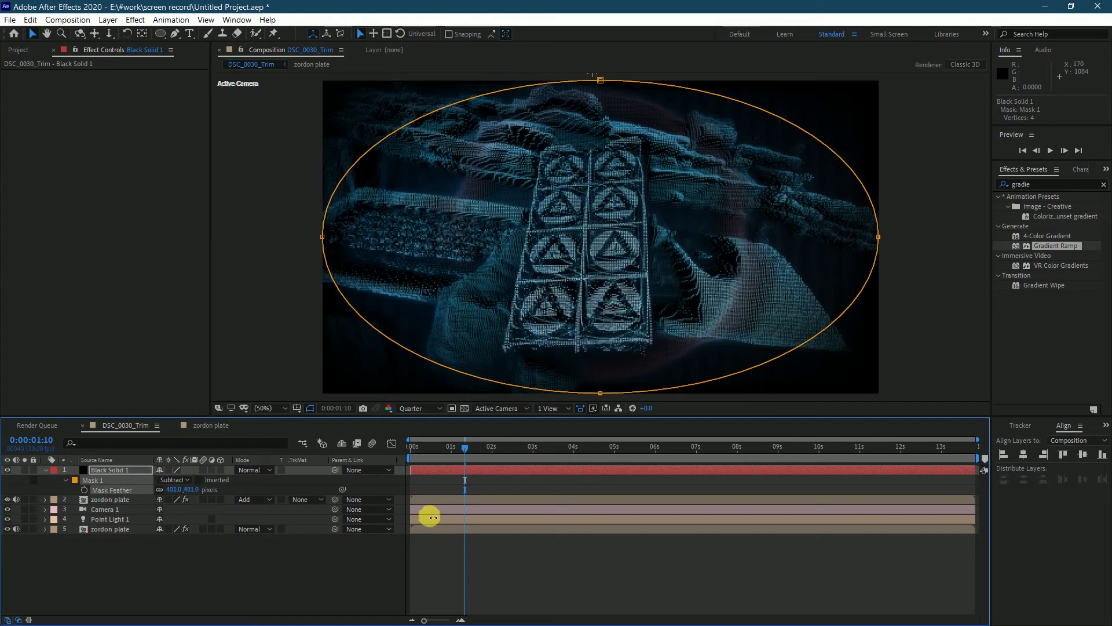
left_click_drag(433, 518, 427, 514)
key("f")
left_click(105, 471)
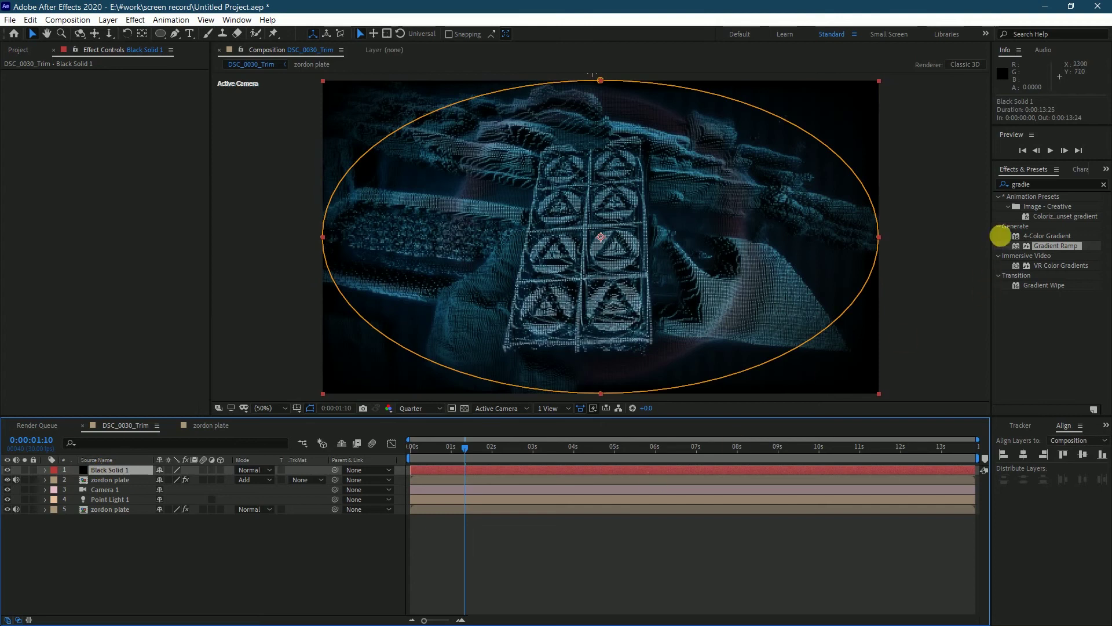
left_click(135, 551)
- Add an adjustment layer on top and apply the Curves effect to it
left_click(108, 20)
mouse_move(124, 34)
left_click(354, 111)
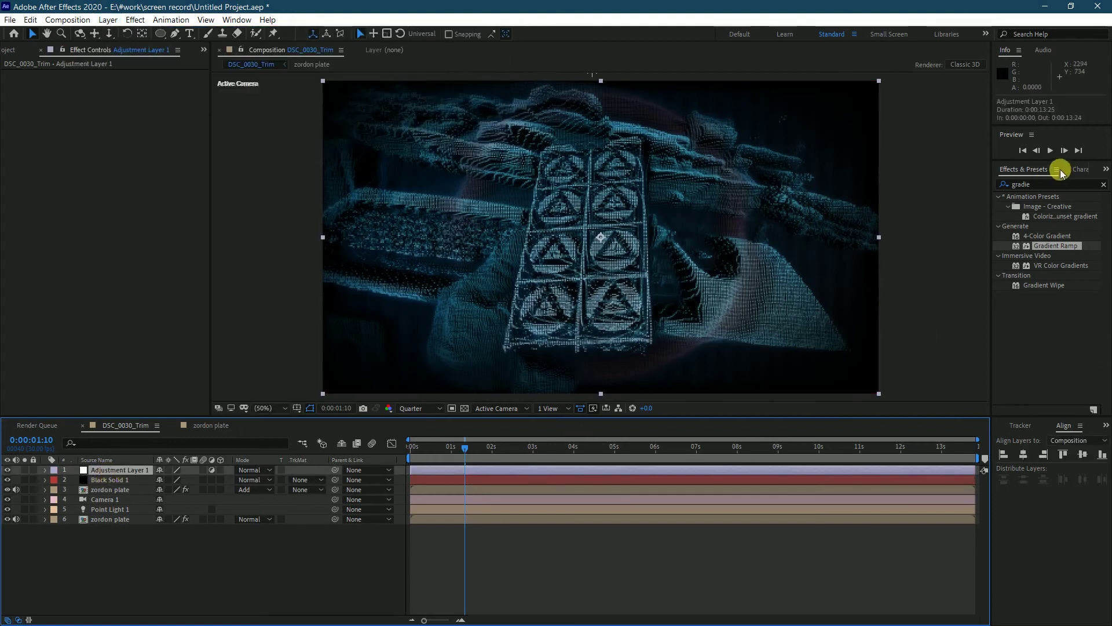
left_click(1040, 184)
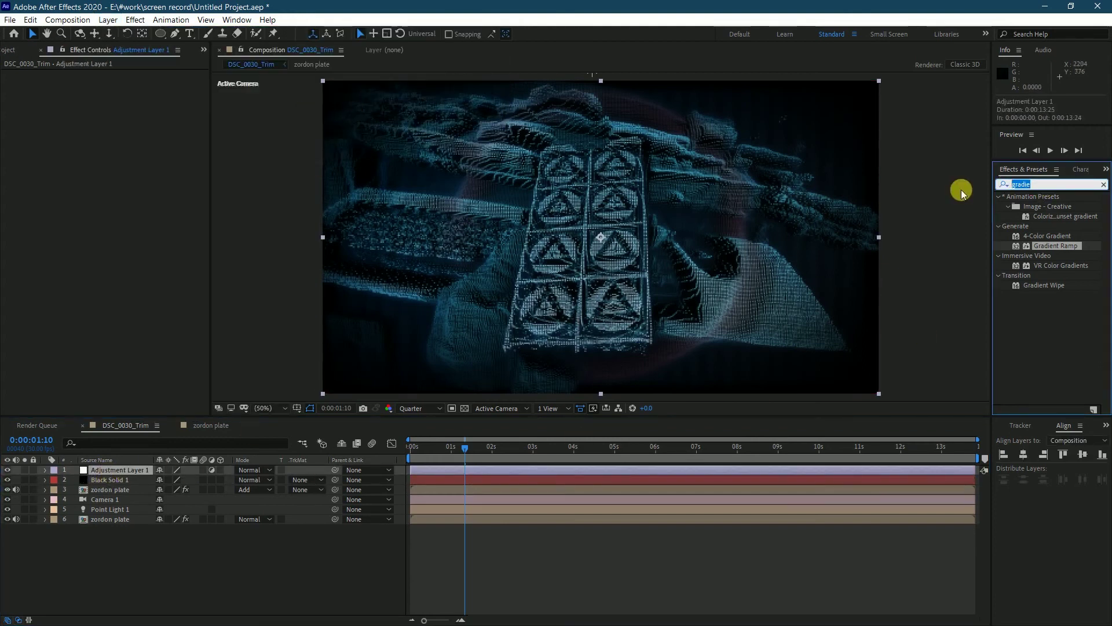
type("l")
key("BackSpace")
type("curv")
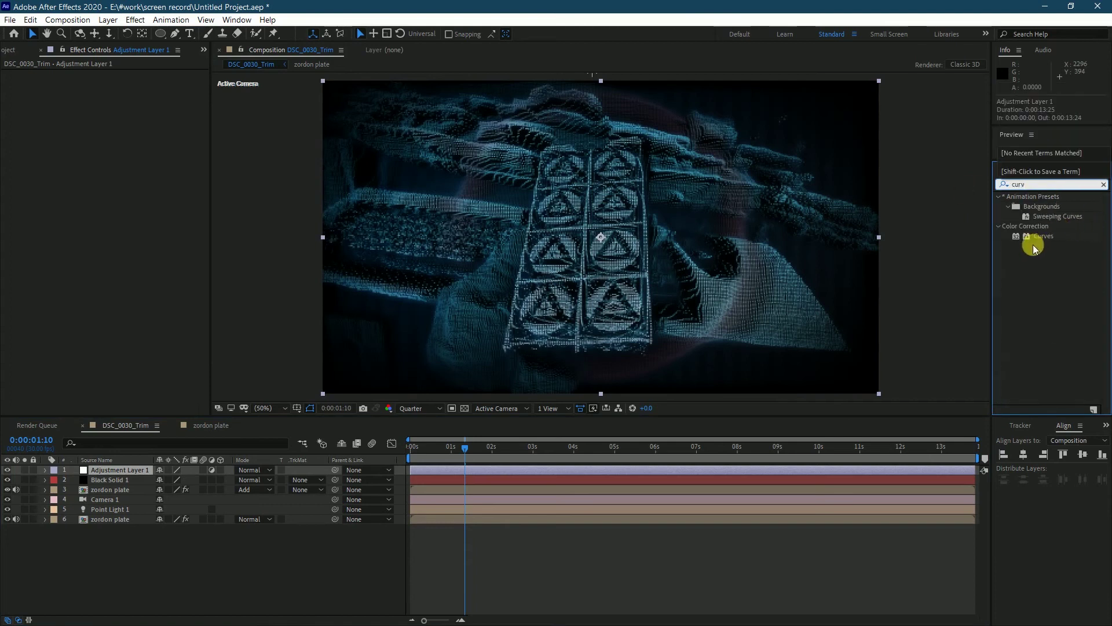
double_click(1041, 237)
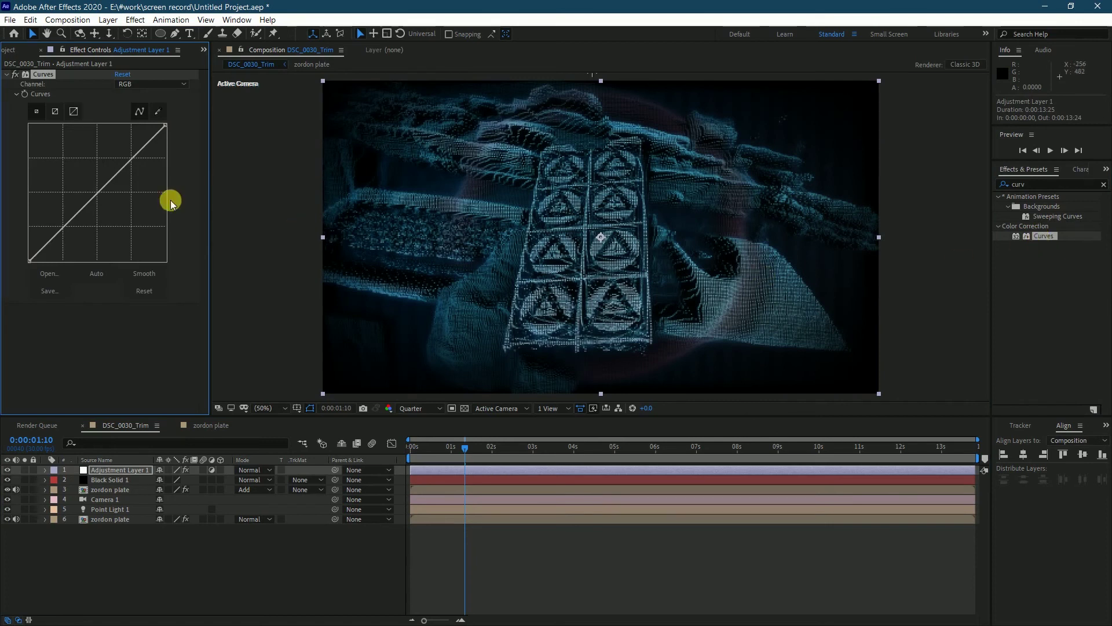
- Raise the upper curve and lower the bottom into a gentle S-curve
left_click_drag(133, 162, 128, 154)
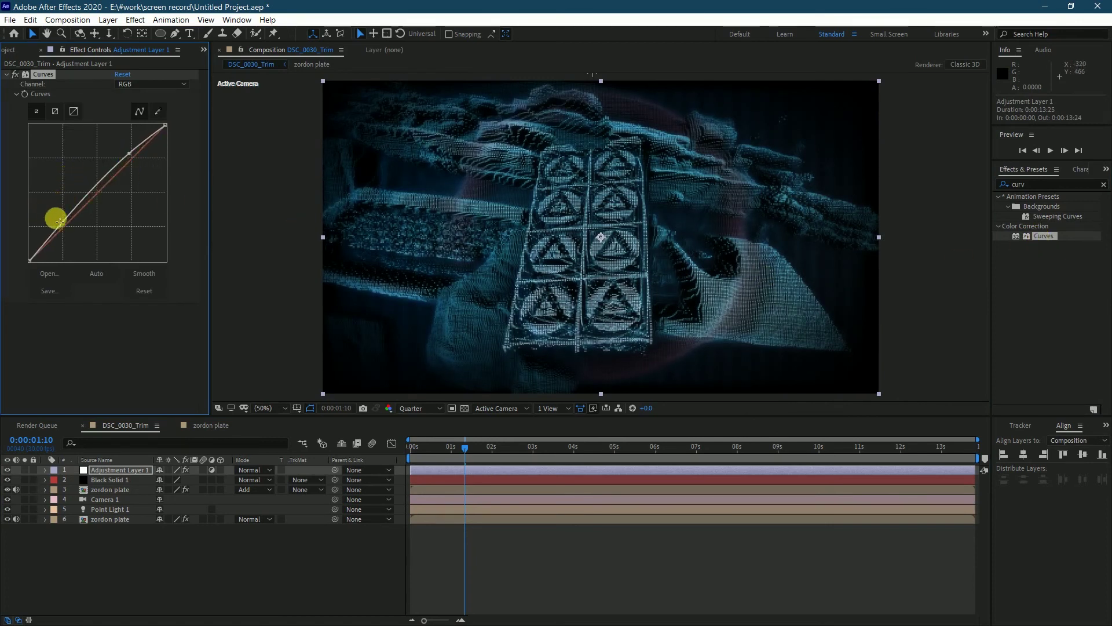
left_click_drag(57, 228, 70, 234)
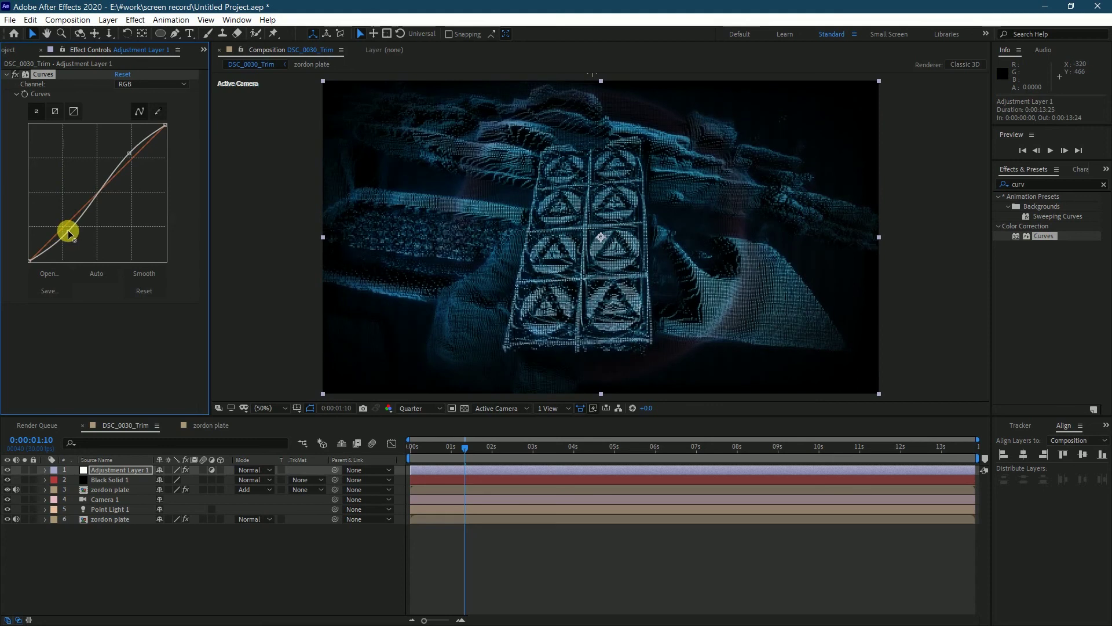
left_click(100, 276)
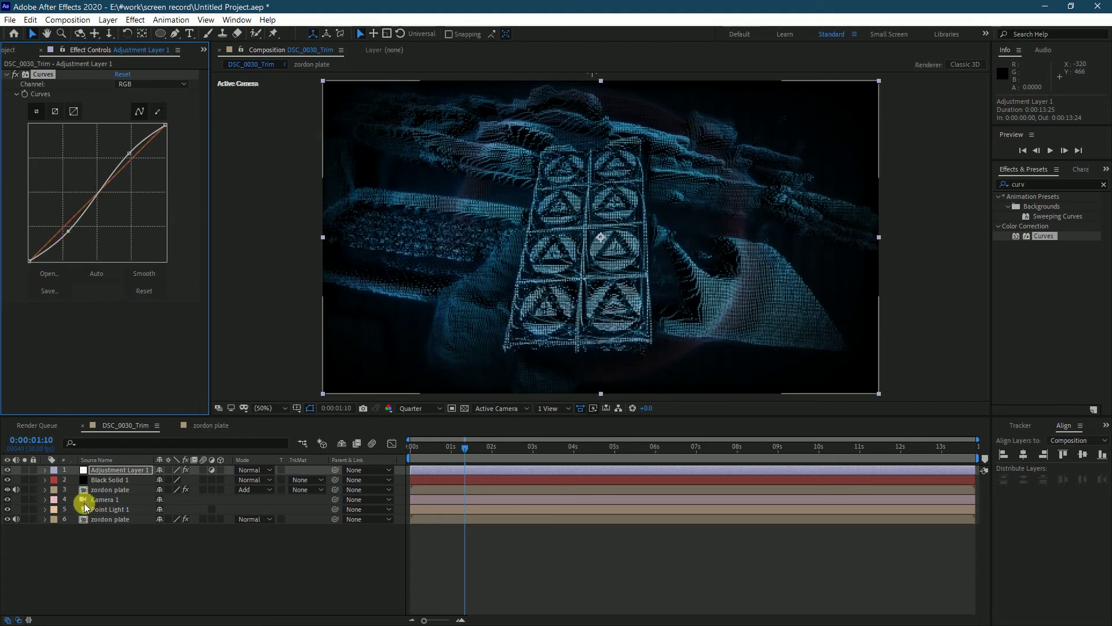
- At the timeline start, dolly Camera 1 to position 960, 540, -2530.7
left_click(102, 500)
key("Home")
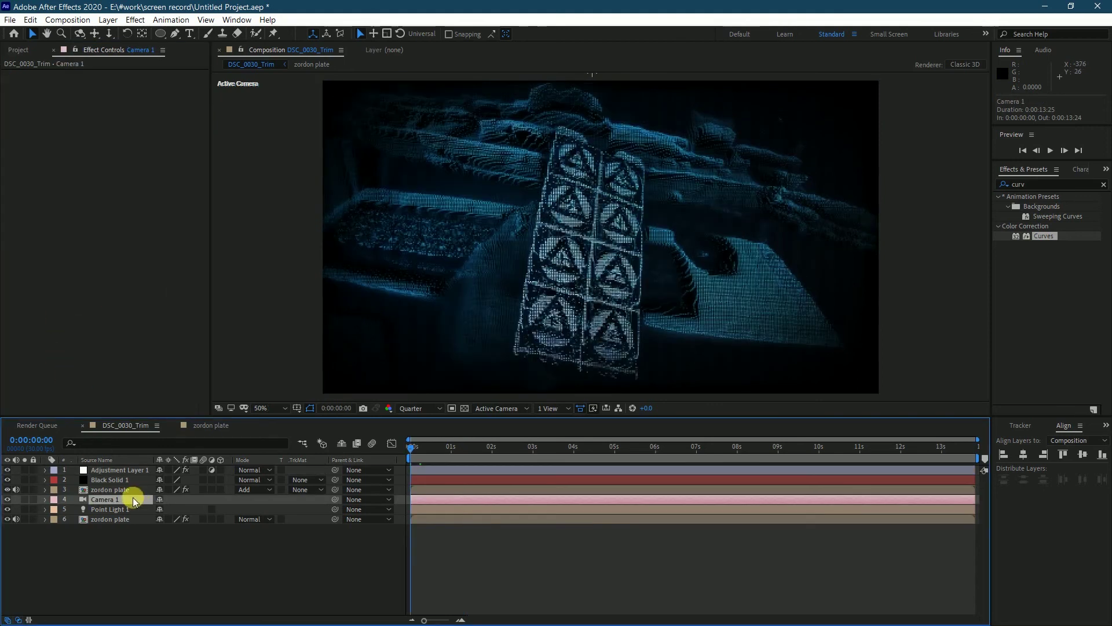
left_click(110, 34)
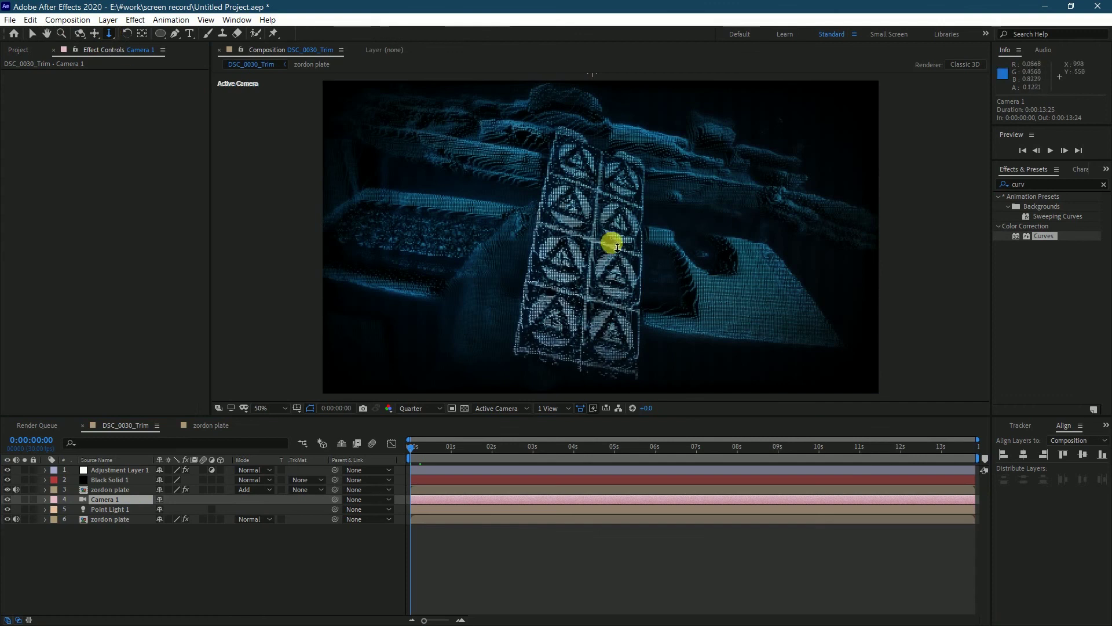
mouse_move(616, 249)
left_mouse_down()
mouse_move(601, 252)
mouse_move(605, 238)
left_mouse_up()
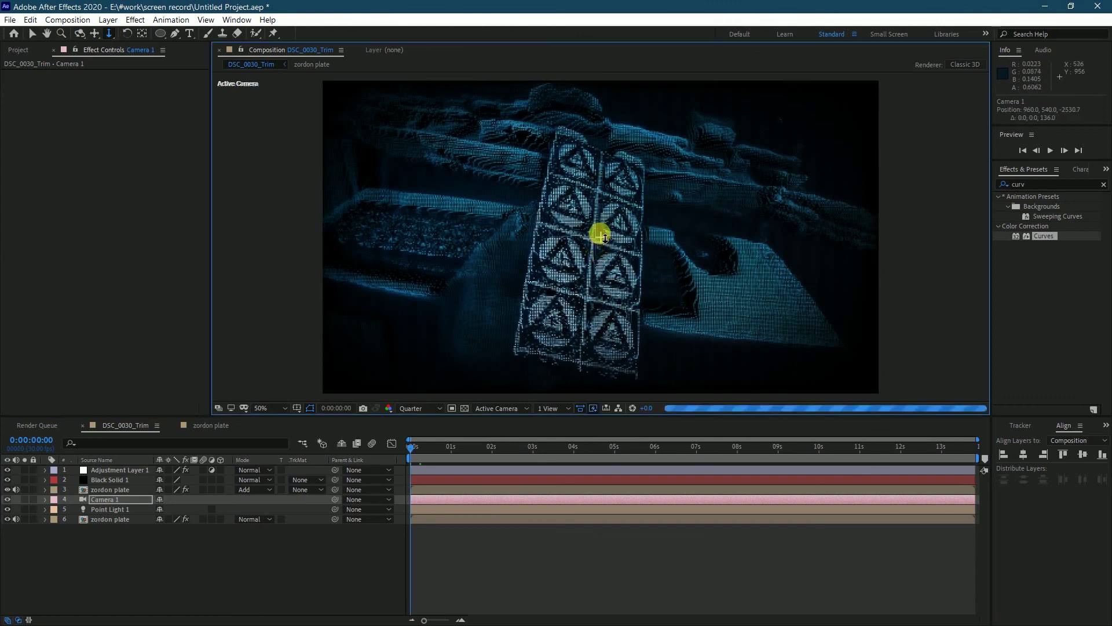
left_click_drag(603, 236, 613, 268)
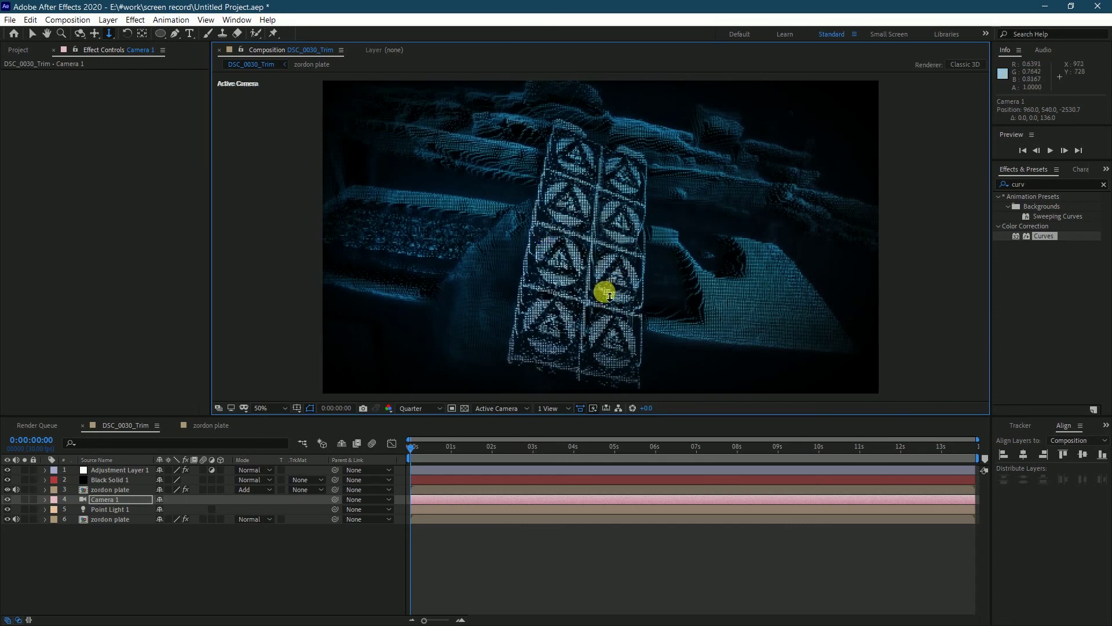
left_click_drag(144, 529, 106, 468)
- Pre-compose all six layers into 'zordon render' and play a preview
right_click(110, 471)
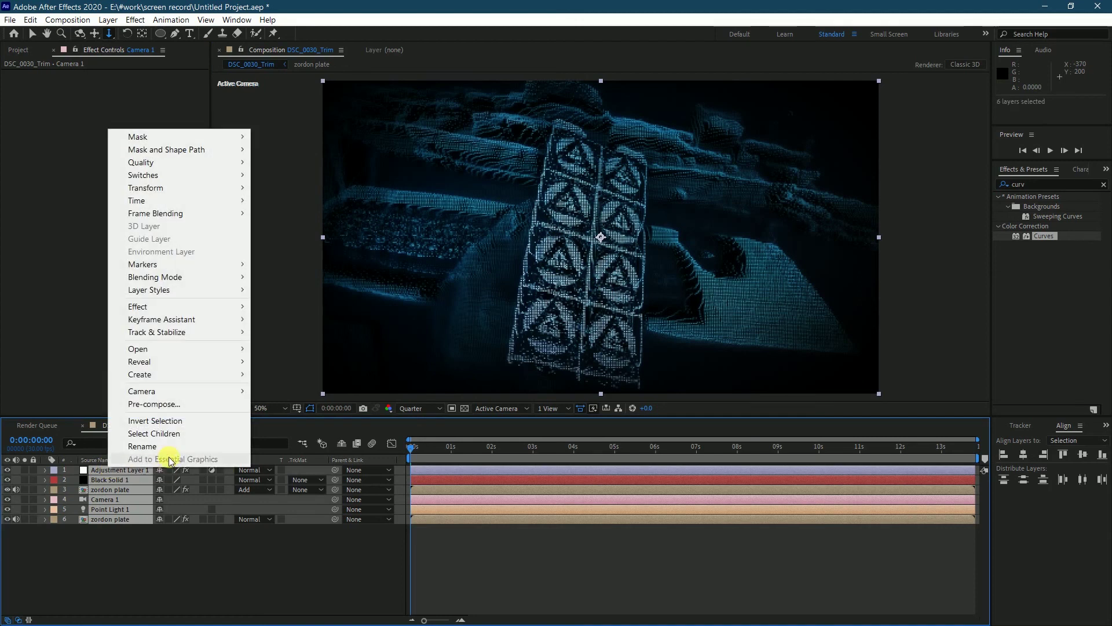
left_click(155, 405)
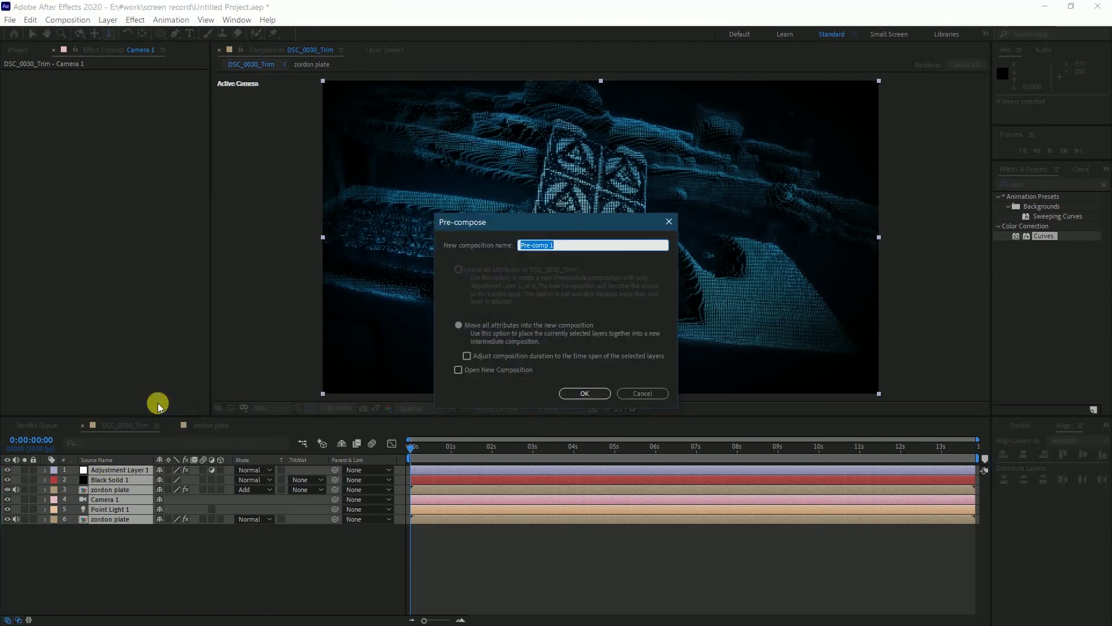
type("zoe")
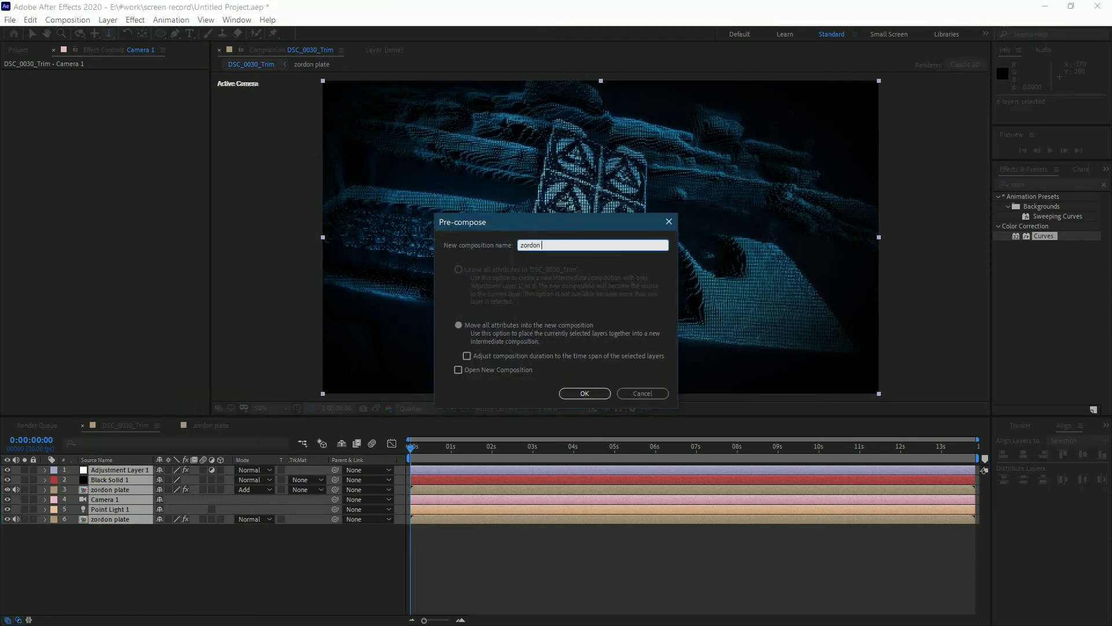
left_click(596, 393)
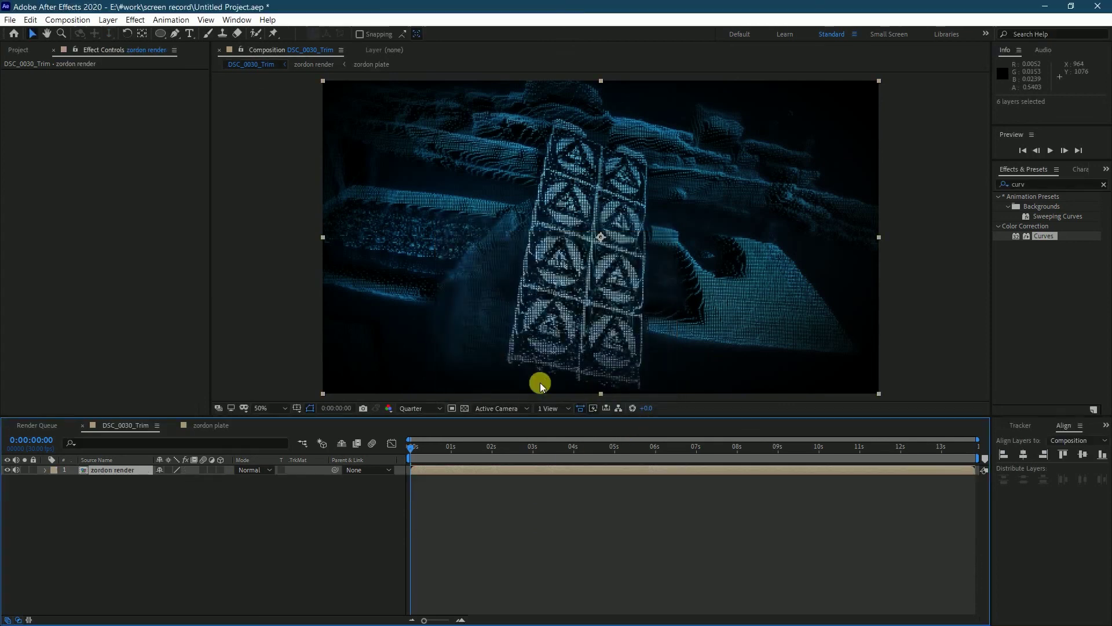
left_click(1048, 150)
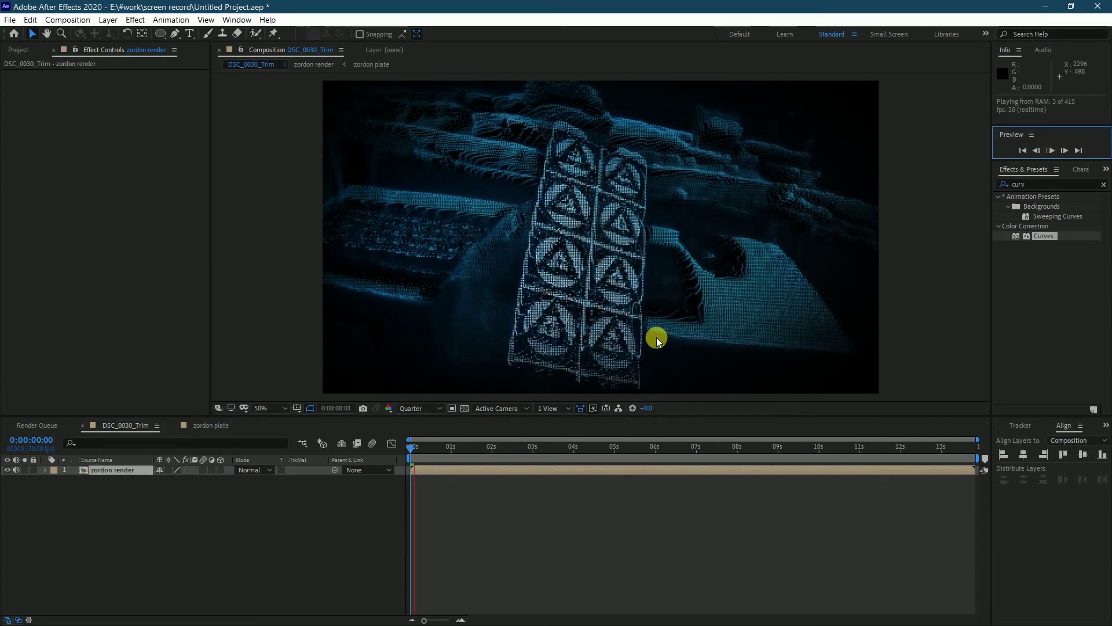